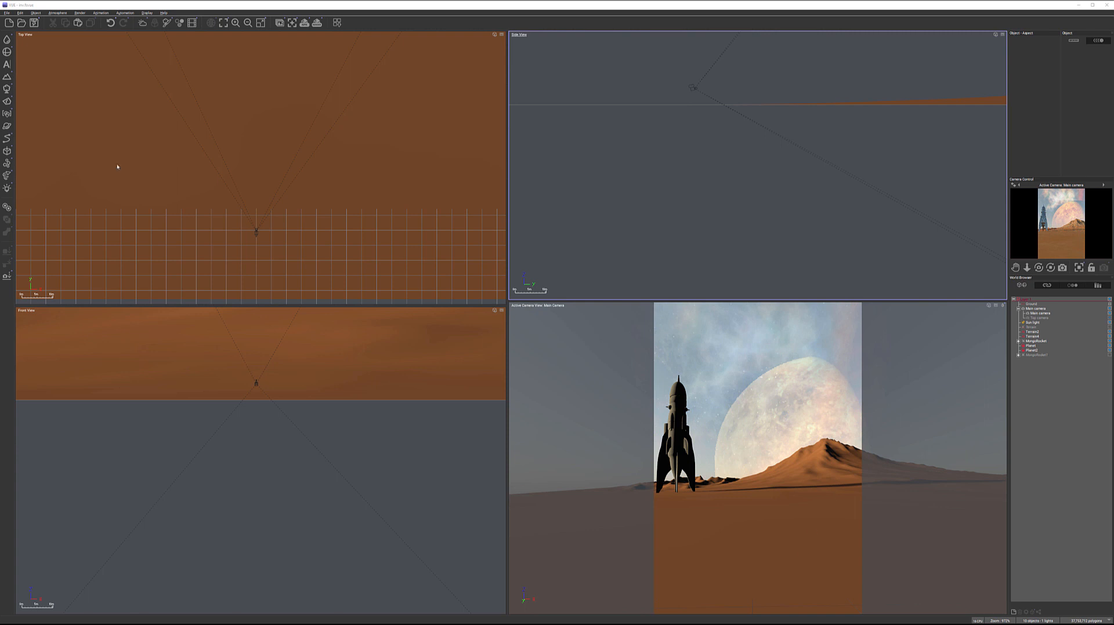
View the Heavy Mech product page on the Daz 3D store and return to the VUE scene.
drag(0, 302, 645, 86)
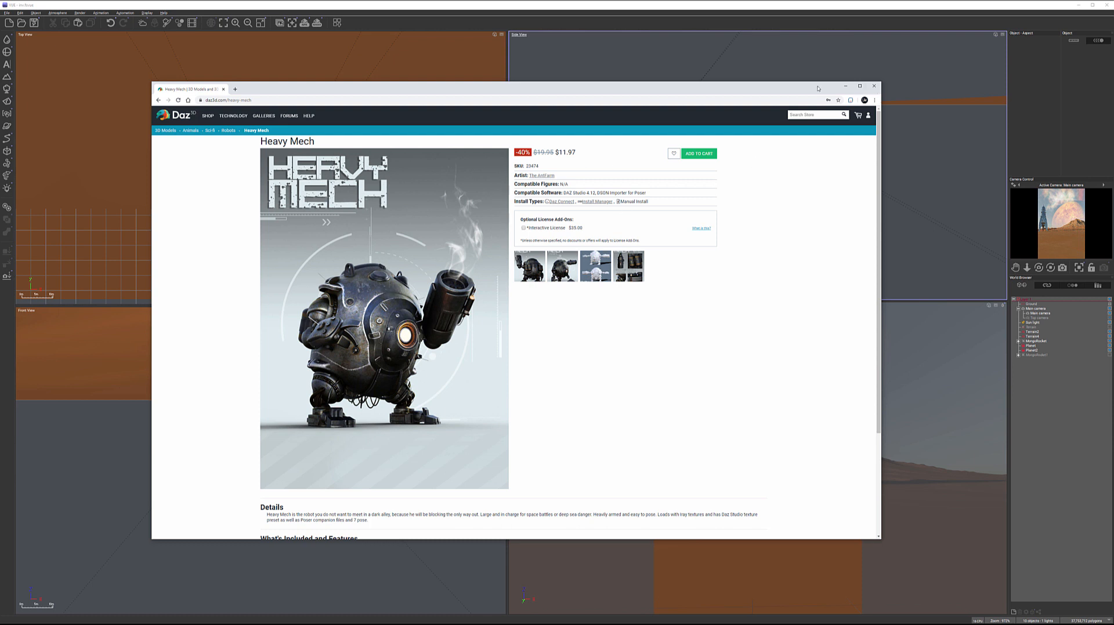
click(846, 87)
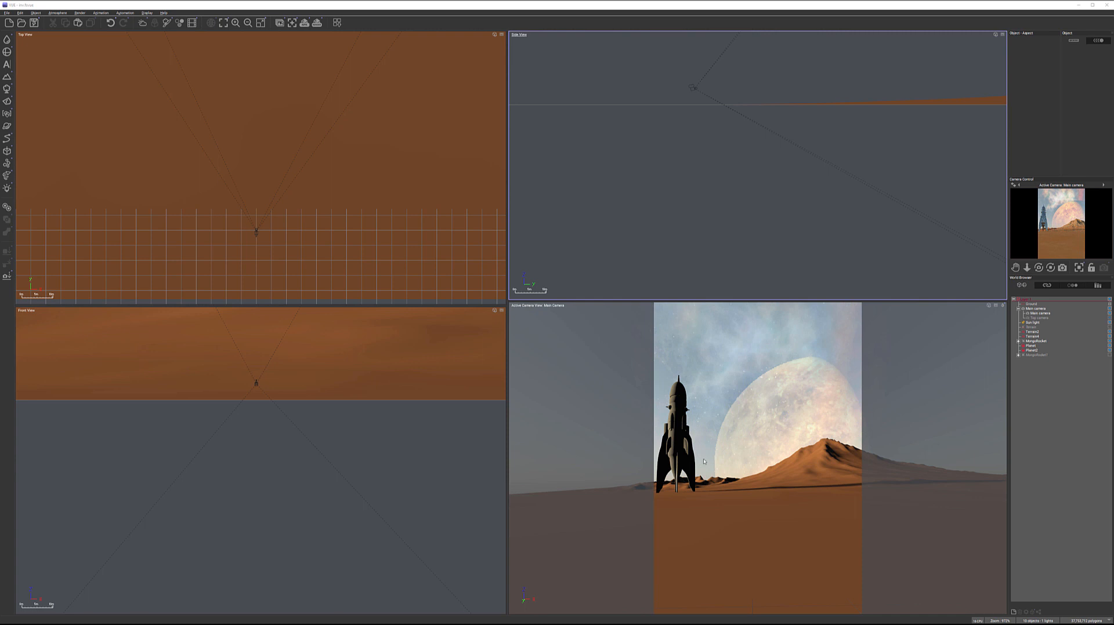
click(1036, 341)
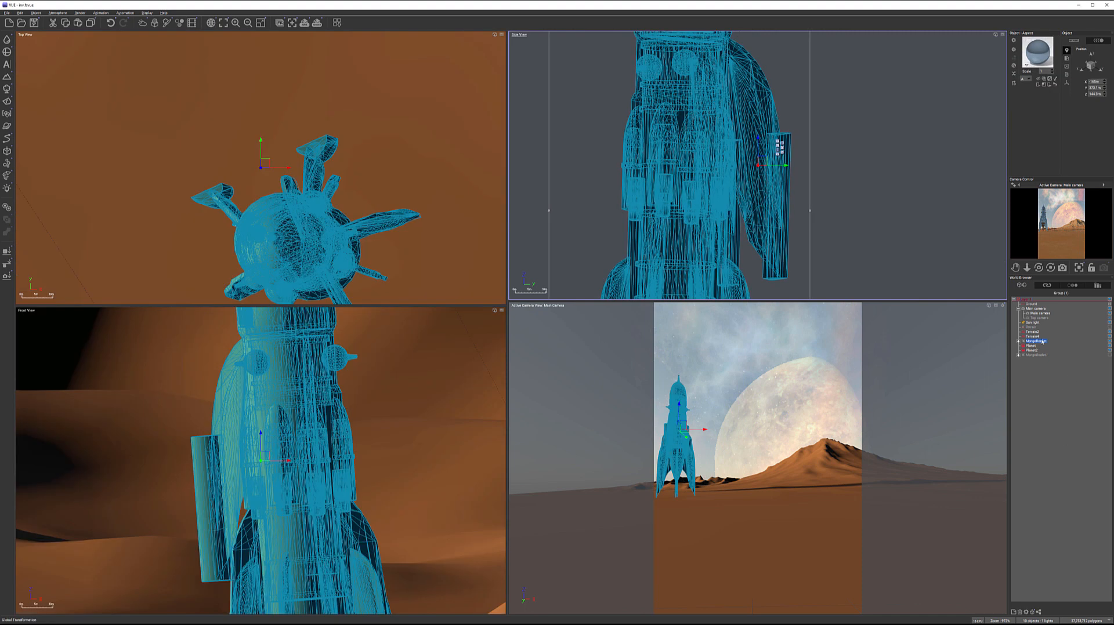
right_click(1043, 341)
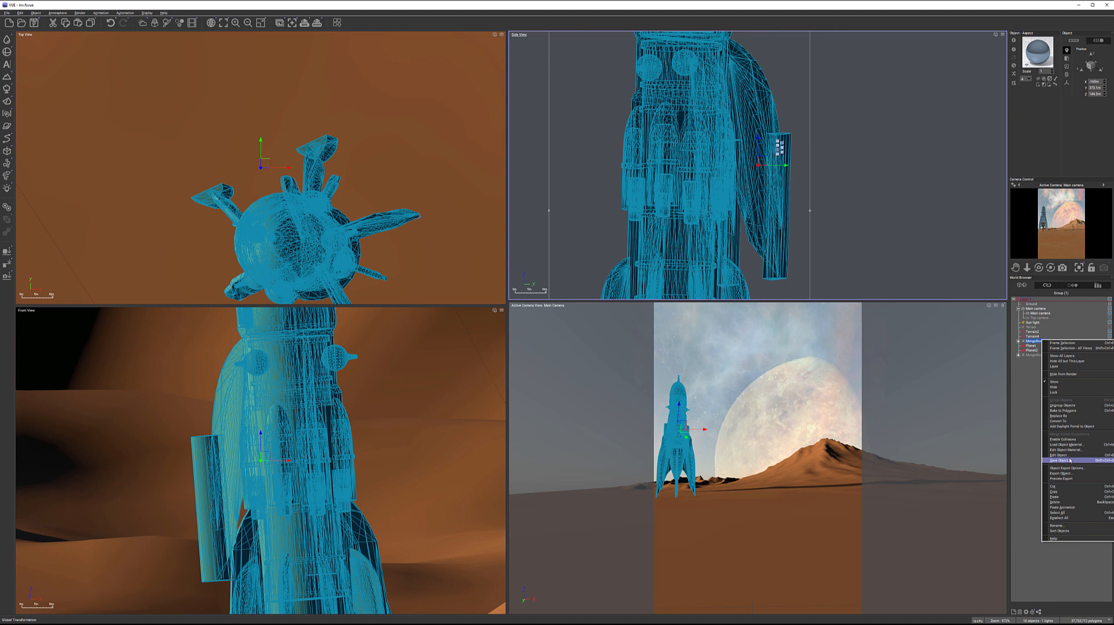
click(1017, 392)
Bring the walking mech object into the desert scene and select it.
scroll(403, 240, down, 10)
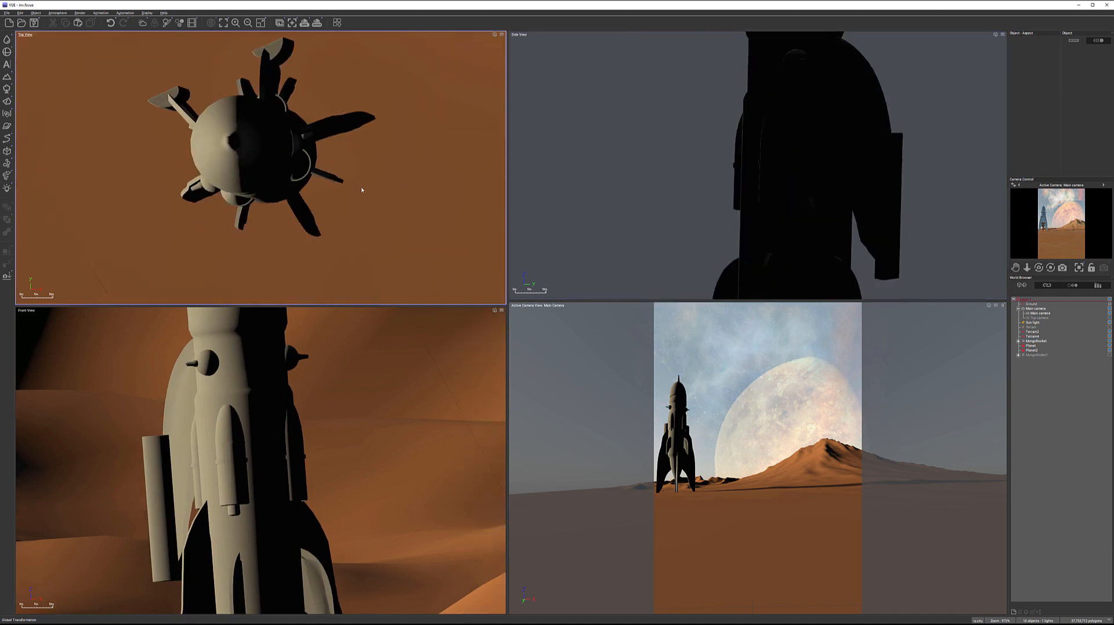
right_drag(354, 151, 393, 204)
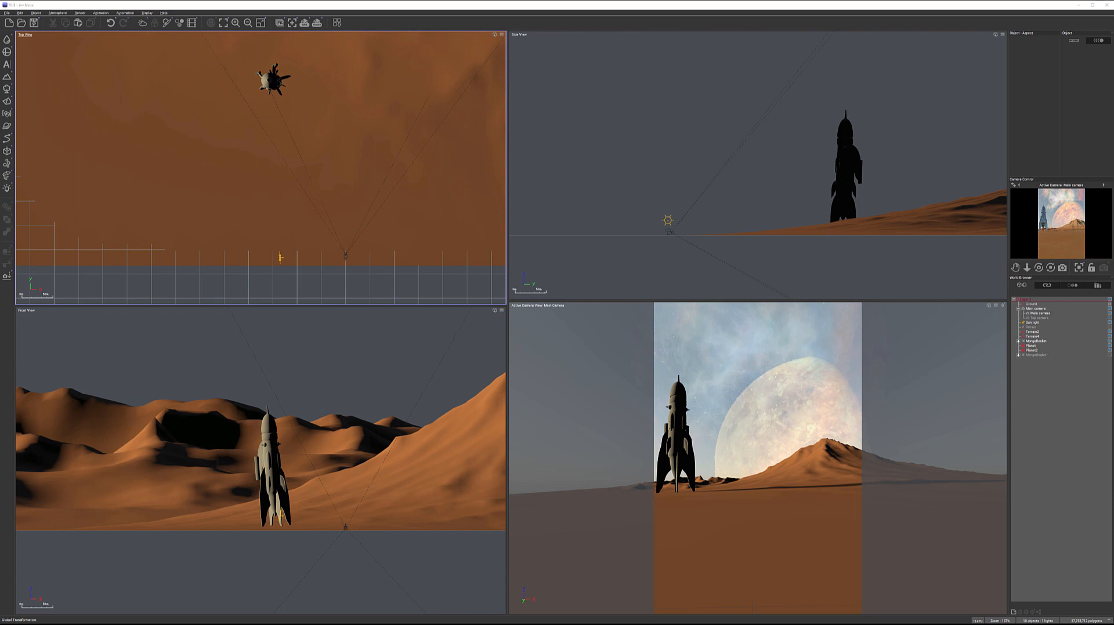
click(309, 191)
key(ctrl+z)
click(1038, 360)
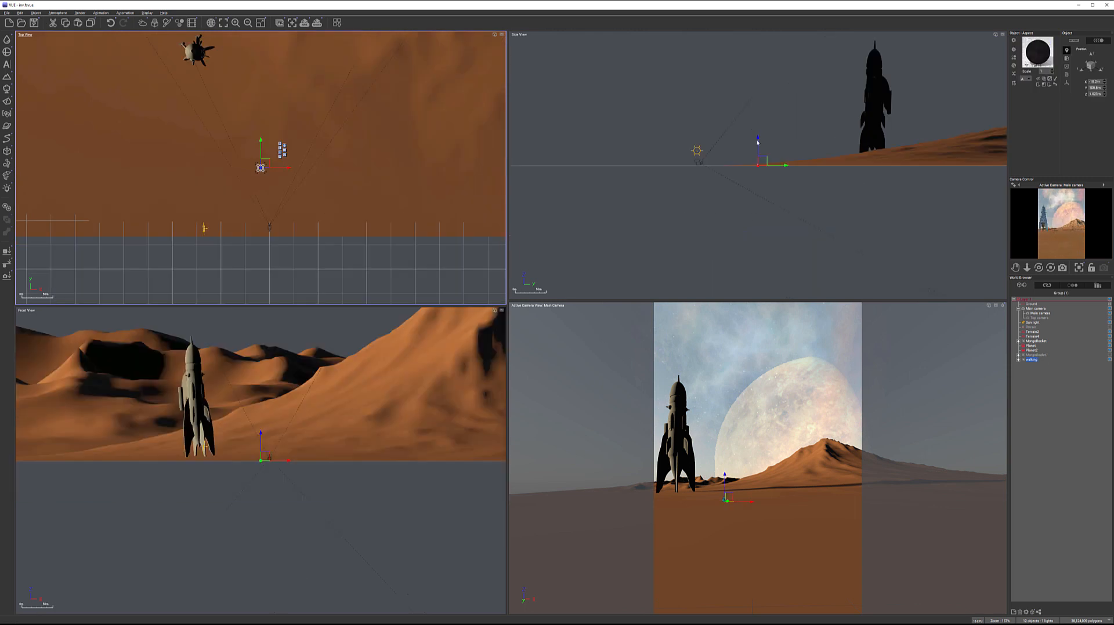
Move the mech toward the camera and across so it stands in frame to the right of the rocket.
click(754, 215)
drag(760, 215, 612, 219)
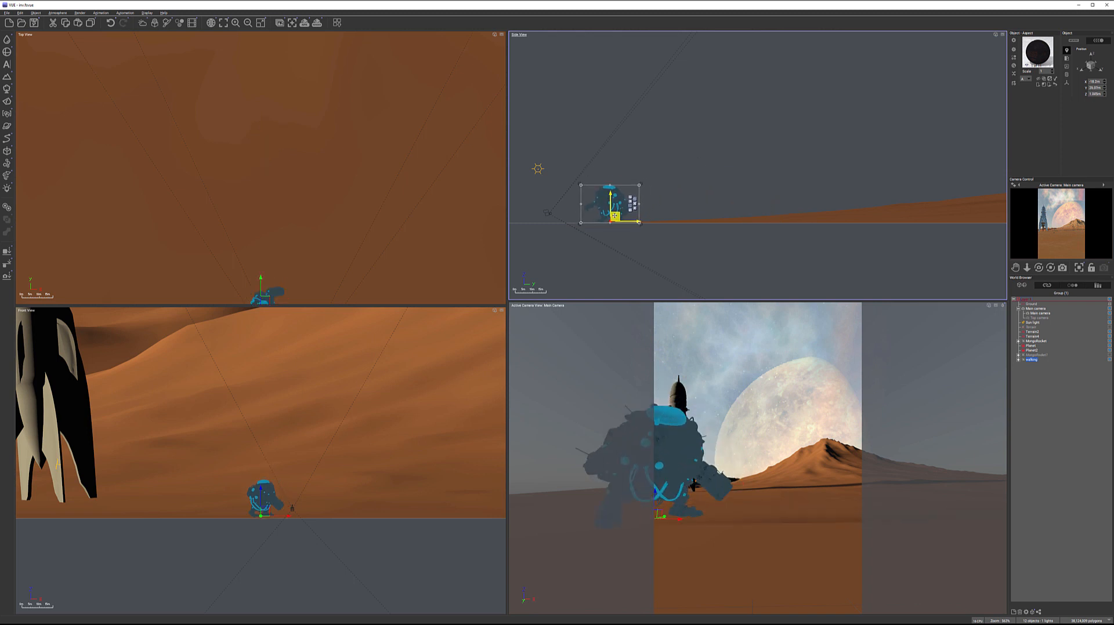
right_drag(292, 280, 349, 130)
drag(331, 145, 370, 141)
Scale the mech down and rotate it to face the camera in the right part of the frame.
click(1067, 66)
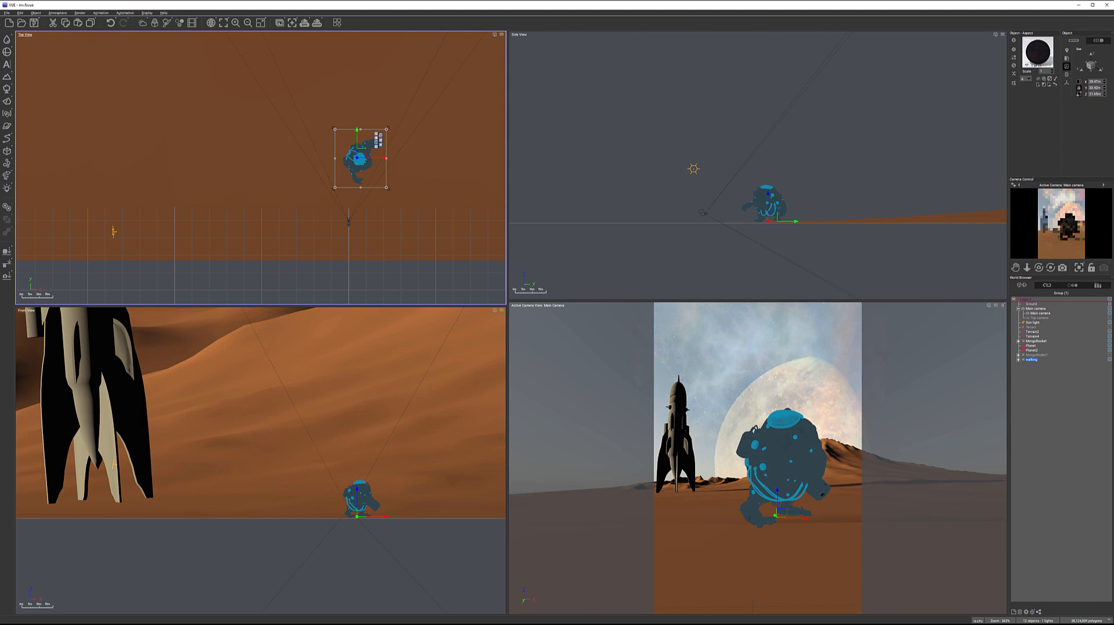
click(770, 198)
drag(796, 183, 770, 203)
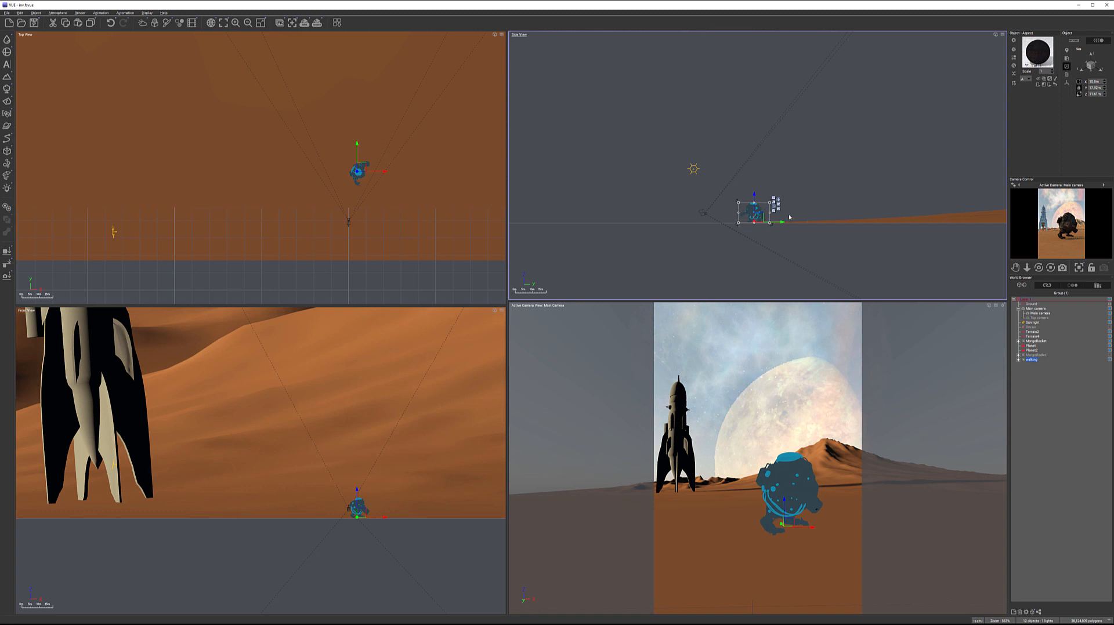
scroll(794, 222, up, 5)
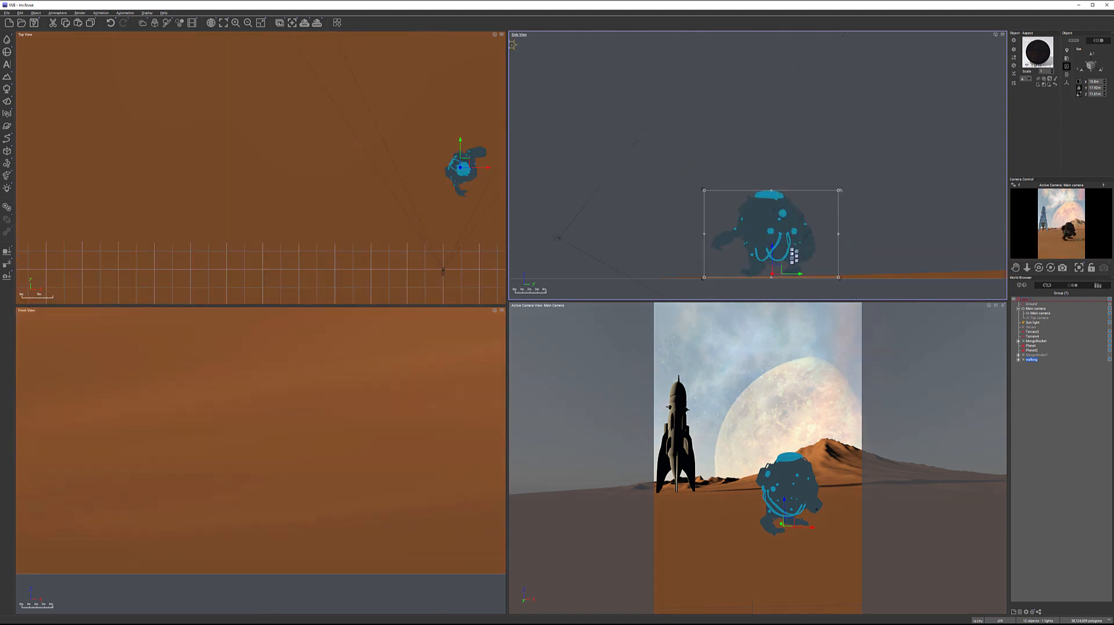
drag(840, 191, 828, 199)
click(288, 192)
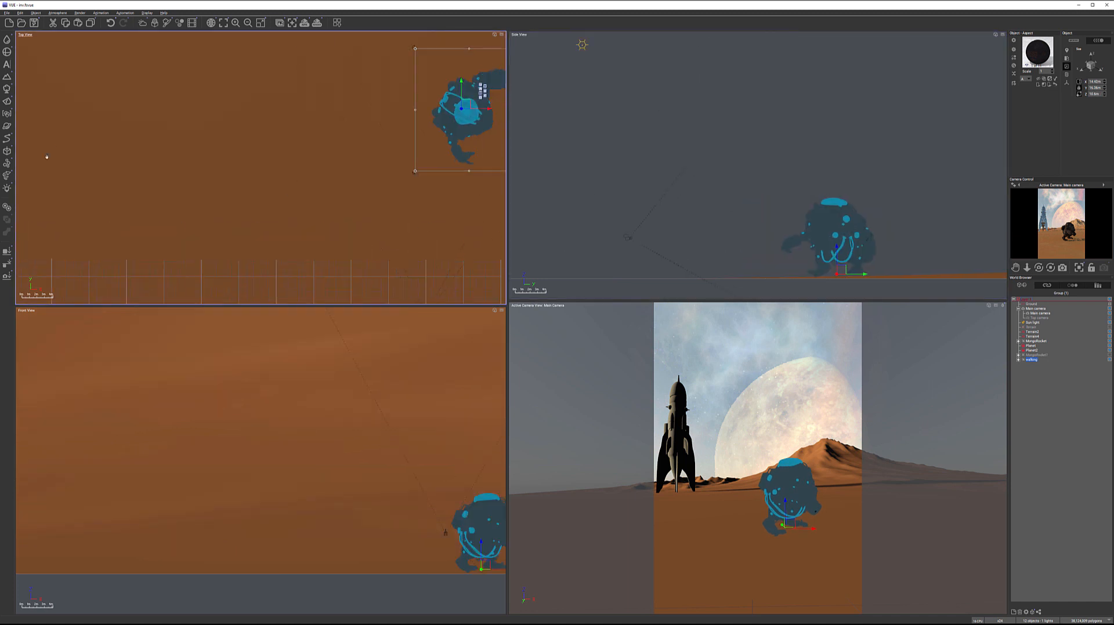
drag(459, 151, 453, 117)
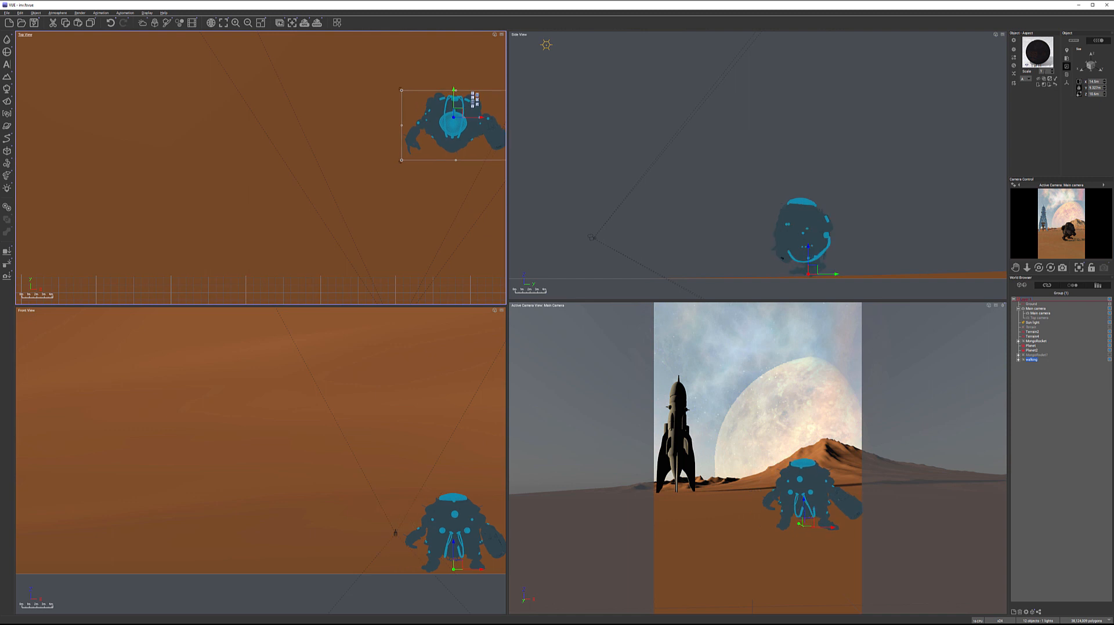
Examine the bump and highlight settings of the mech's Parts material.
double_click(1035, 55)
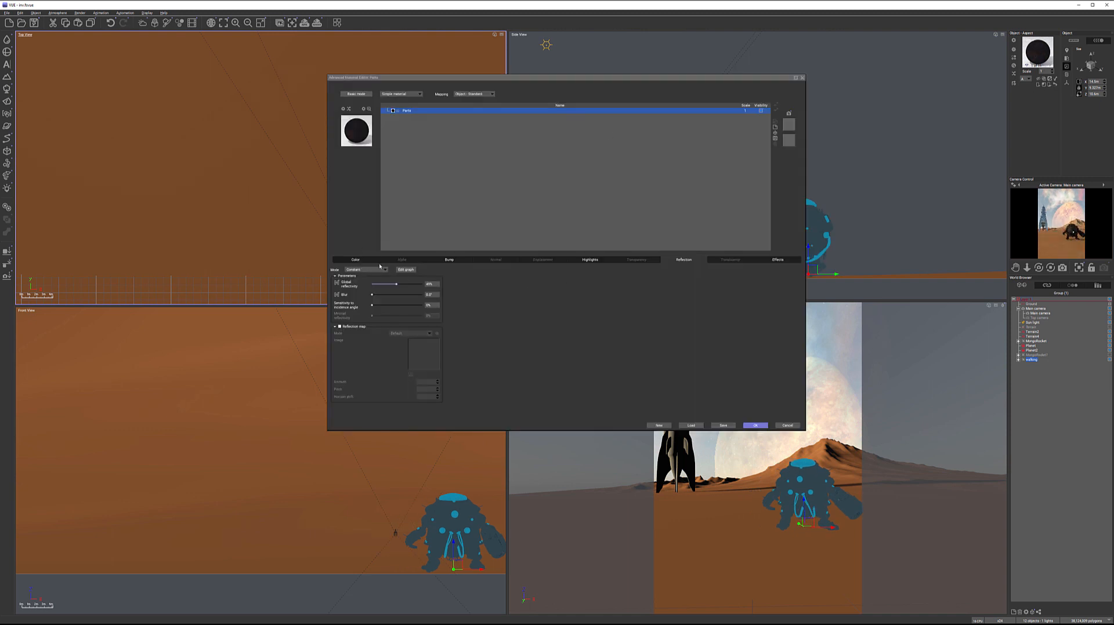
click(450, 259)
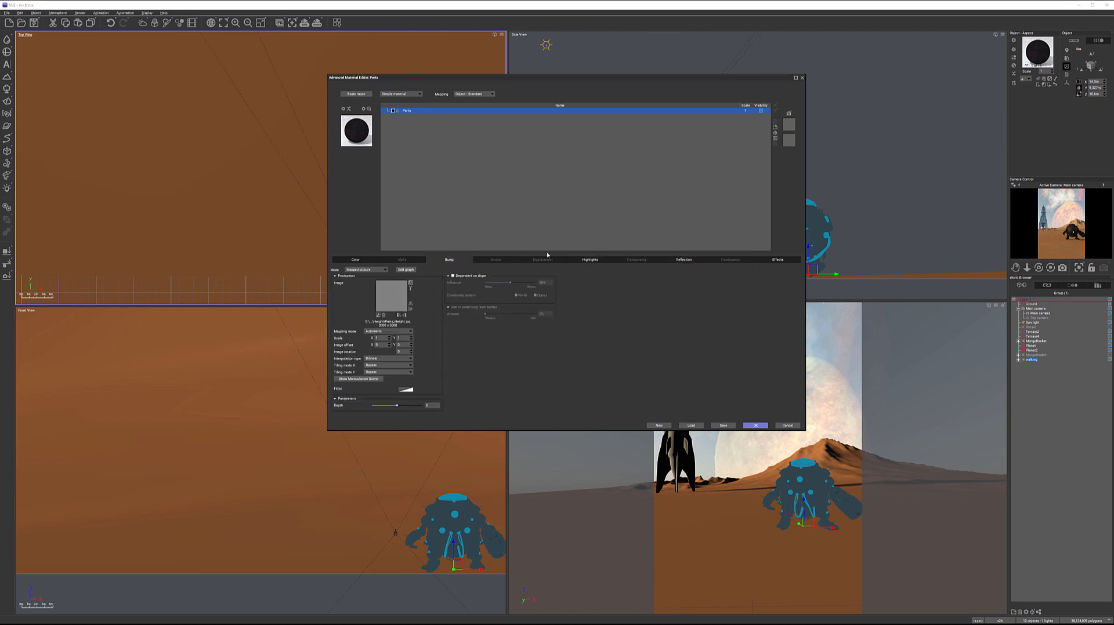
click(590, 259)
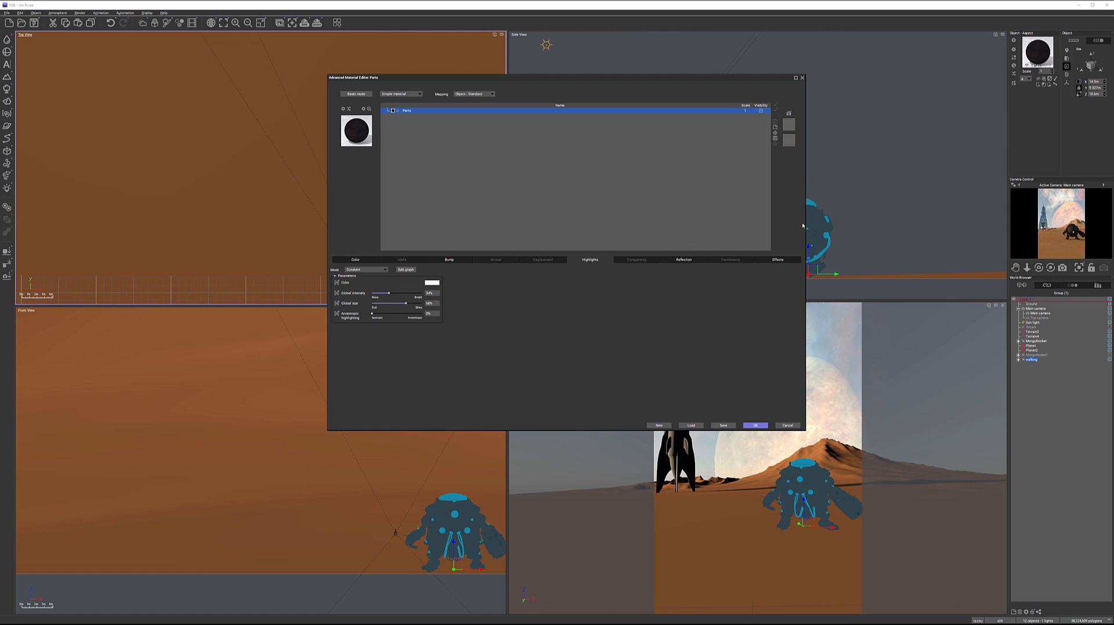
click(755, 426)
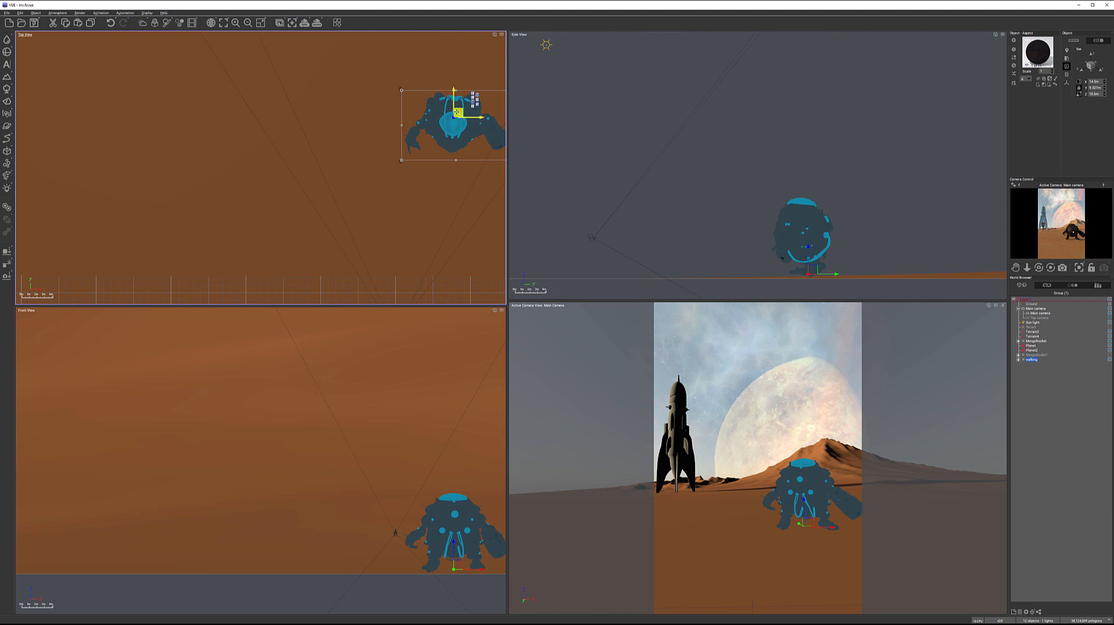
Duplicate the mech beside the original and replace the copy's materials with the rocket's metallic material.
alt+drag(456, 112, 353, 116)
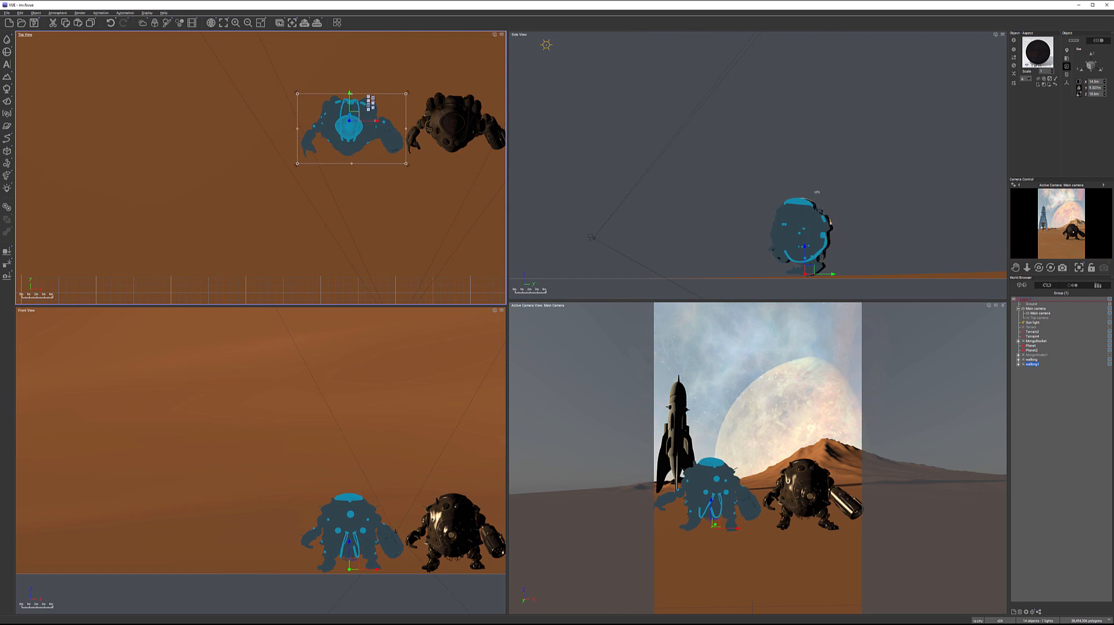
click(1038, 342)
right_click(1042, 54)
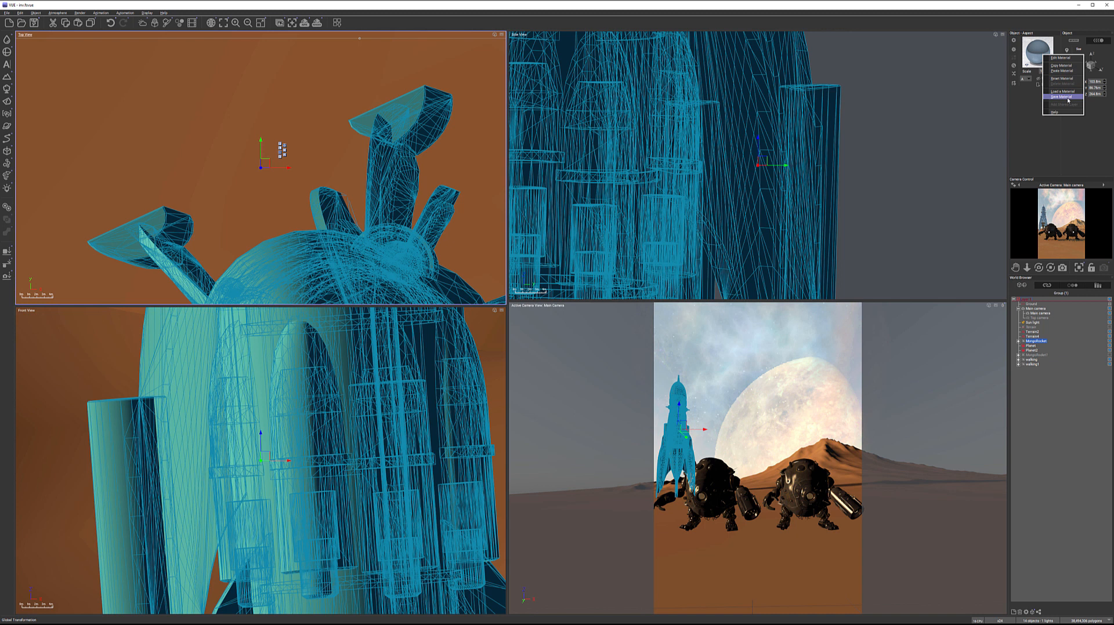
click(1061, 65)
click(1038, 364)
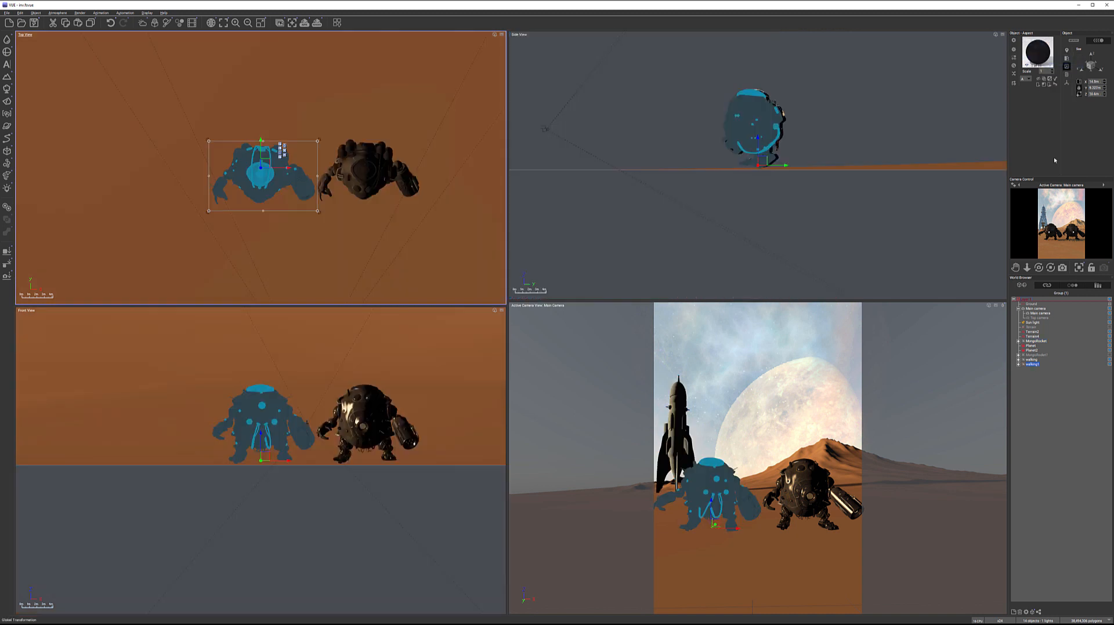
right_click(1040, 51)
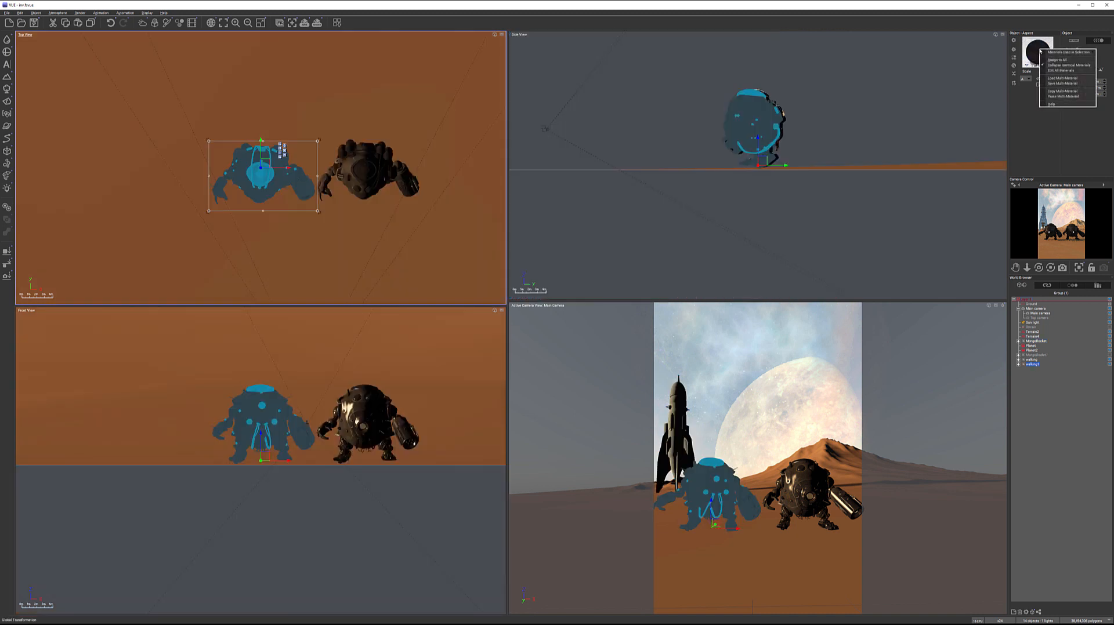
click(1068, 96)
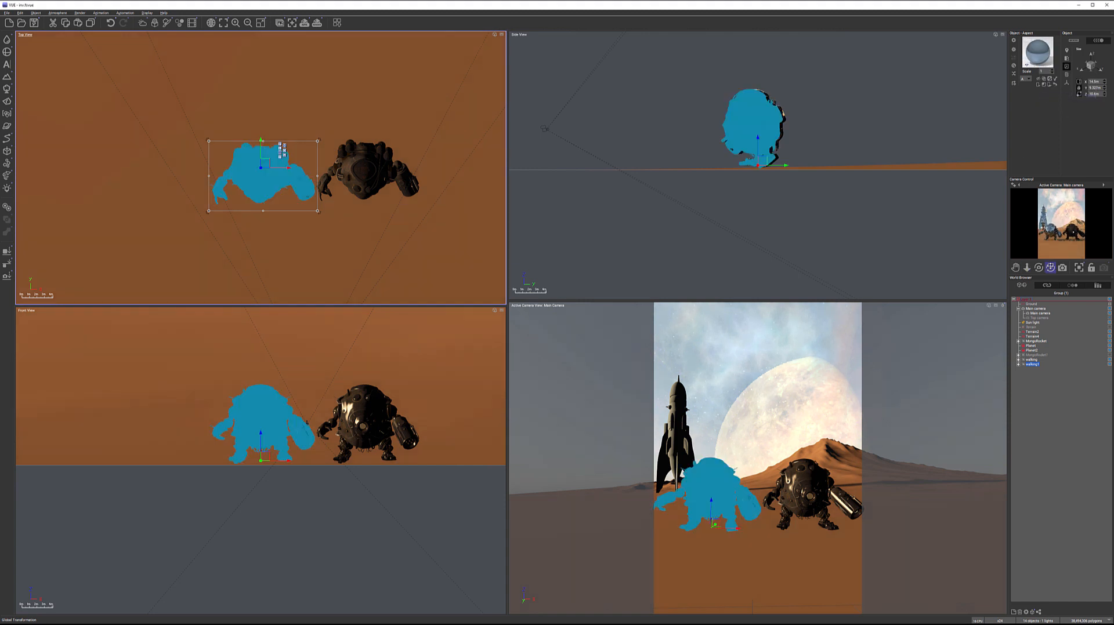
Render the camera view, ignoring the luminous materials, to compare the two mechs, and close the render display.
drag(266, 165, 267, 165)
click(316, 22)
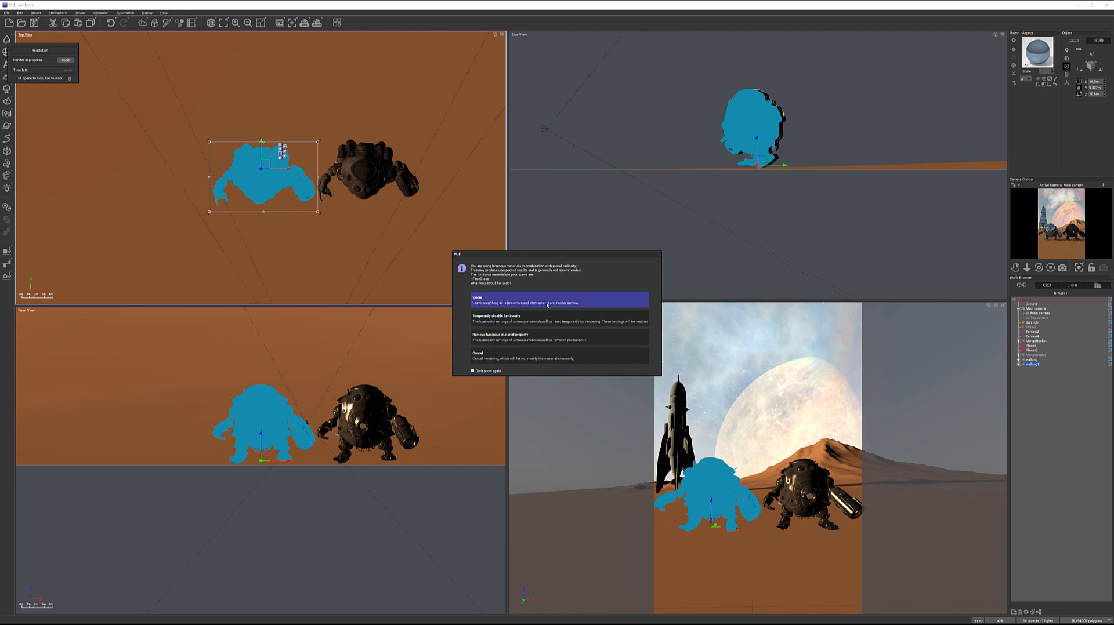
click(547, 304)
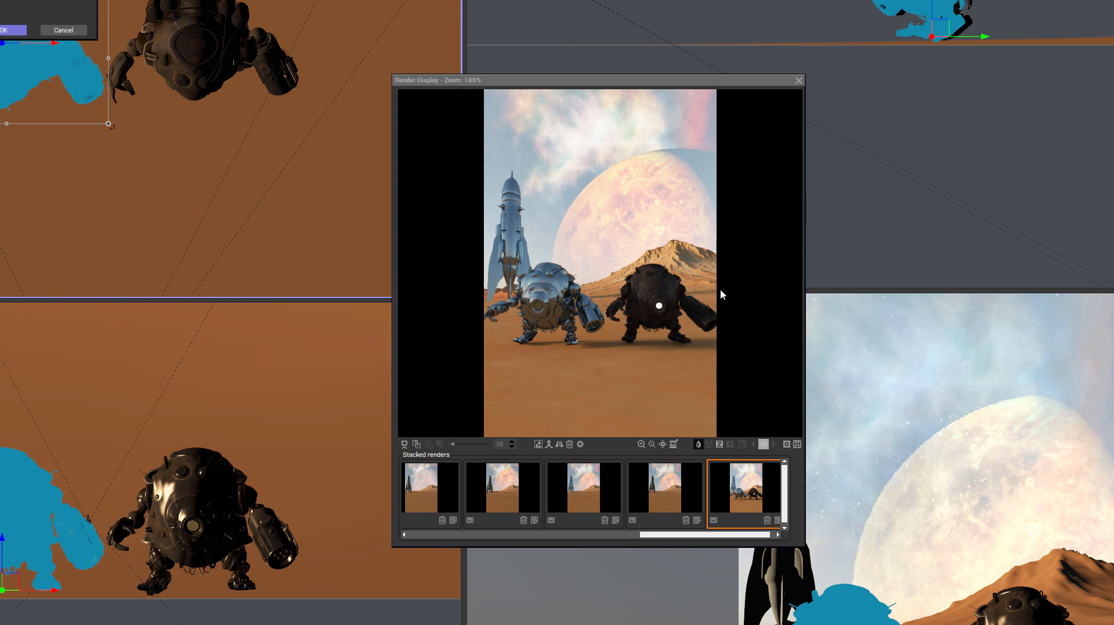
click(3, 31)
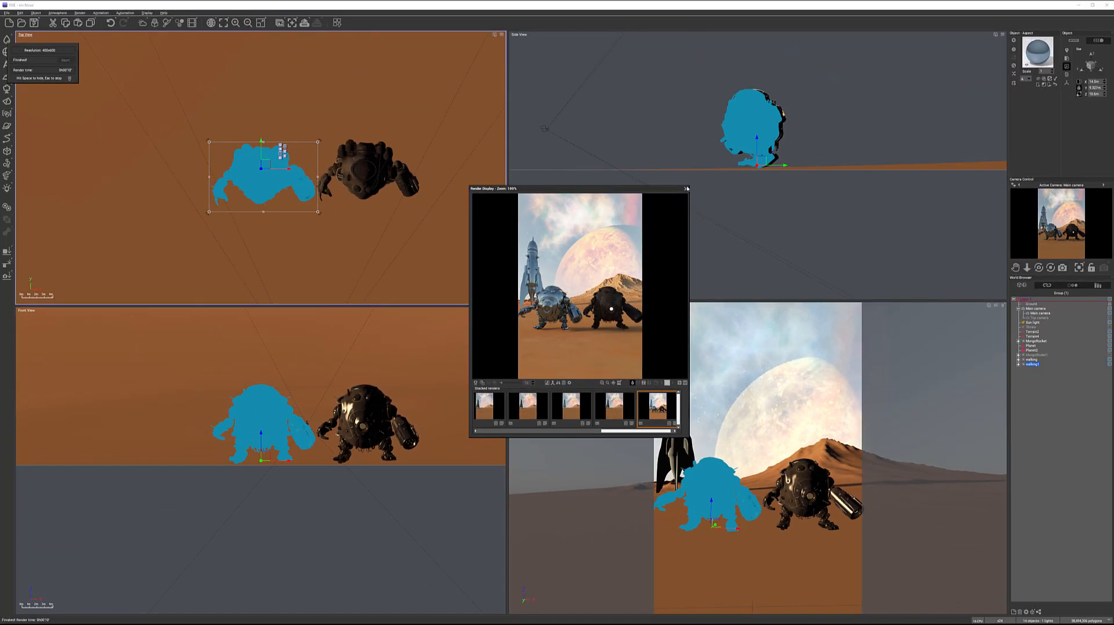
click(687, 188)
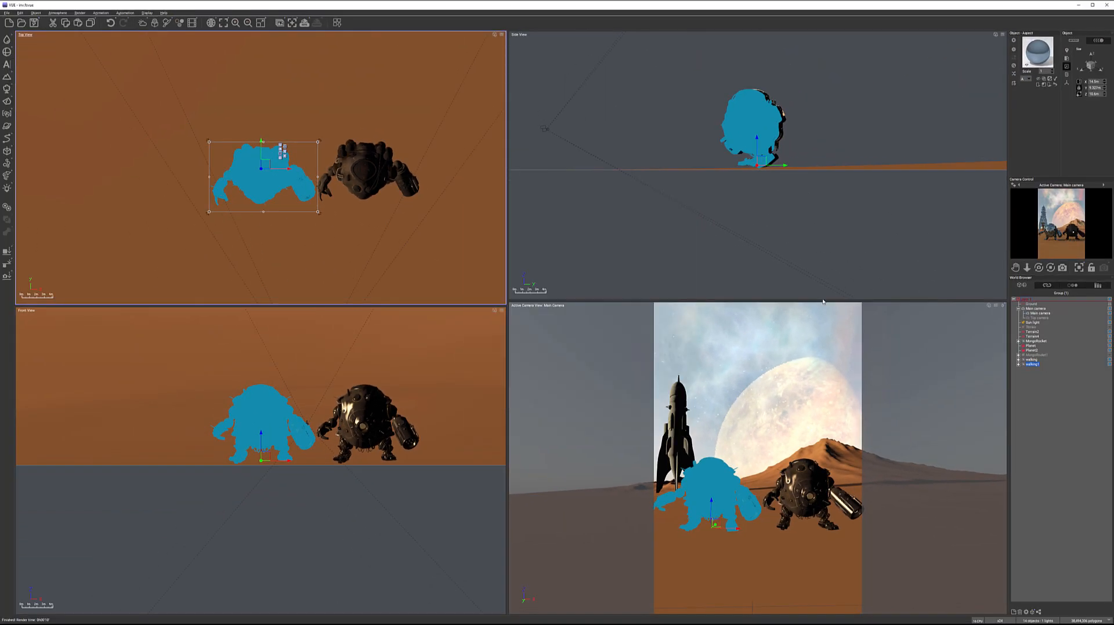
Delete the duplicated mech that carries the rocket's material.
click(1033, 380)
click(1030, 365)
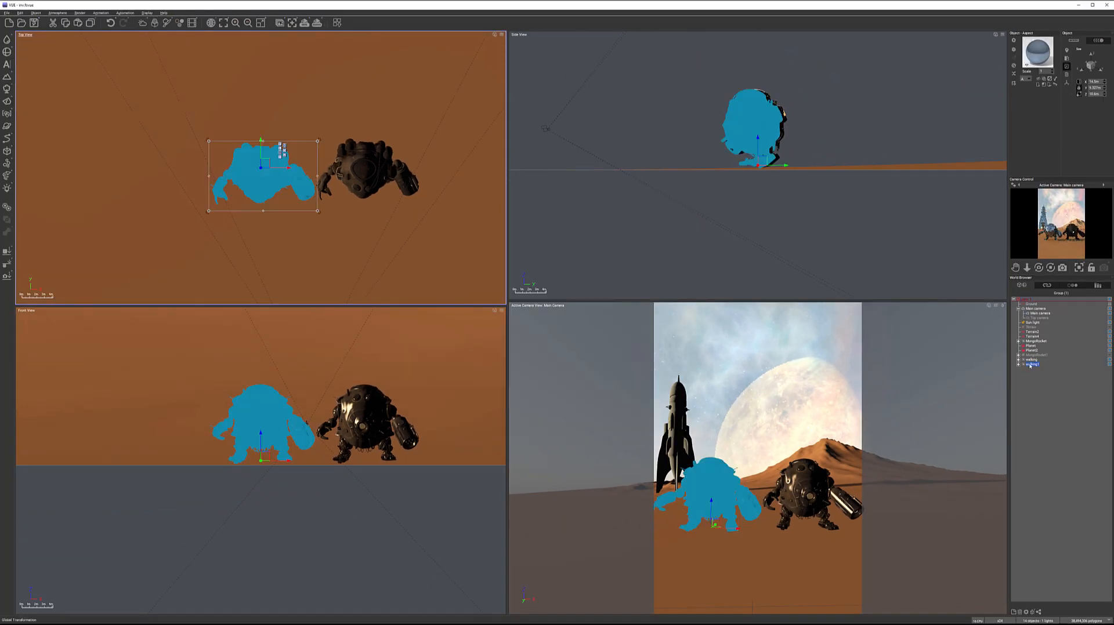
right_click(1030, 365)
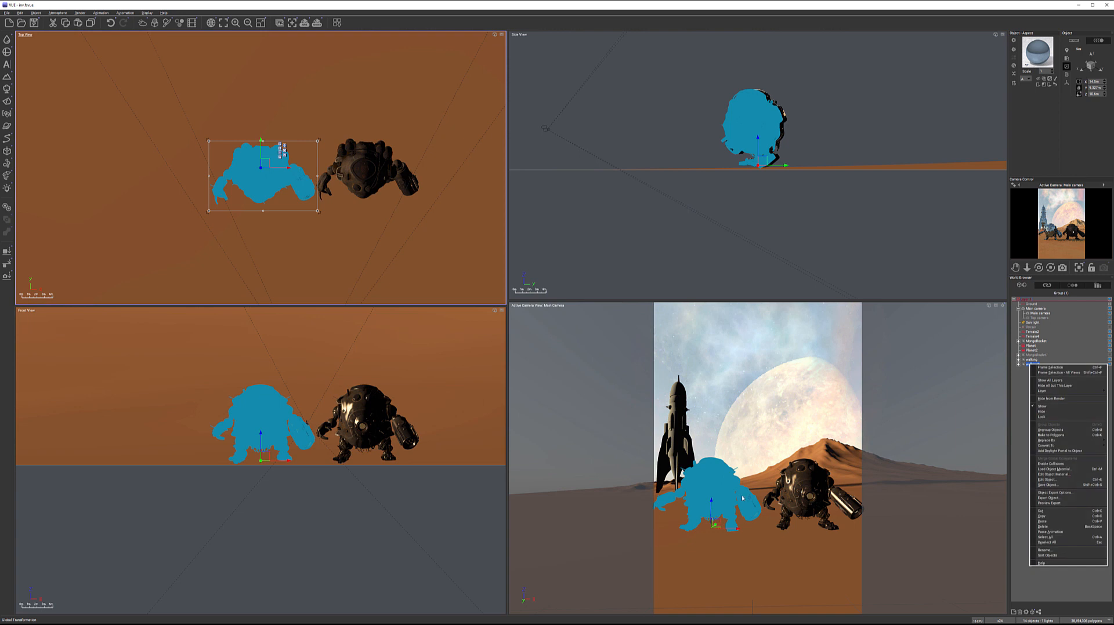
click(1020, 574)
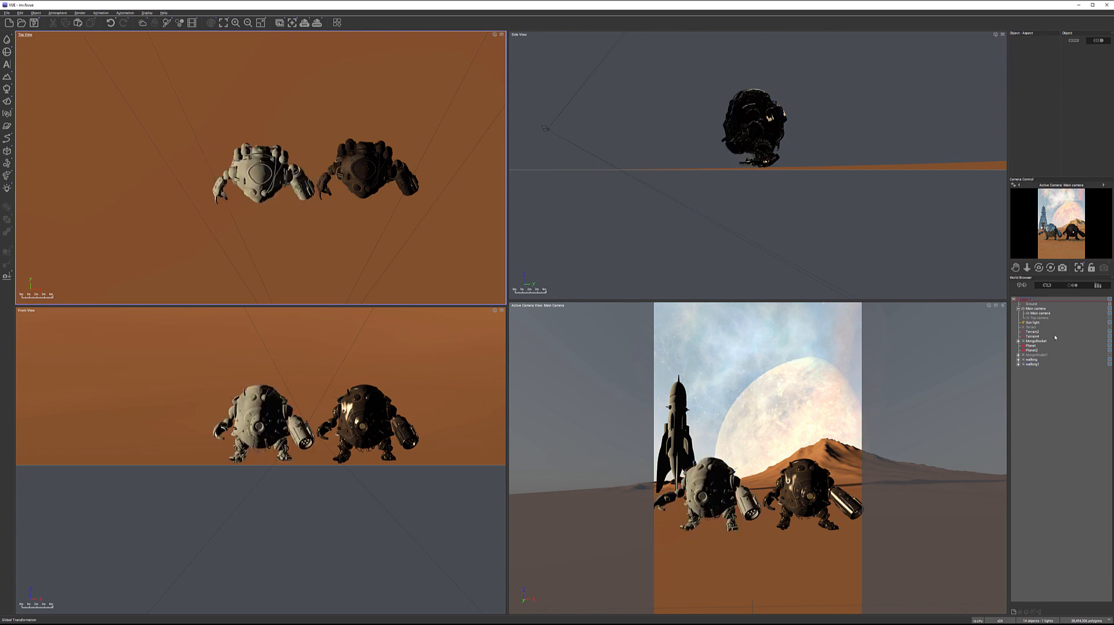
click(1033, 364)
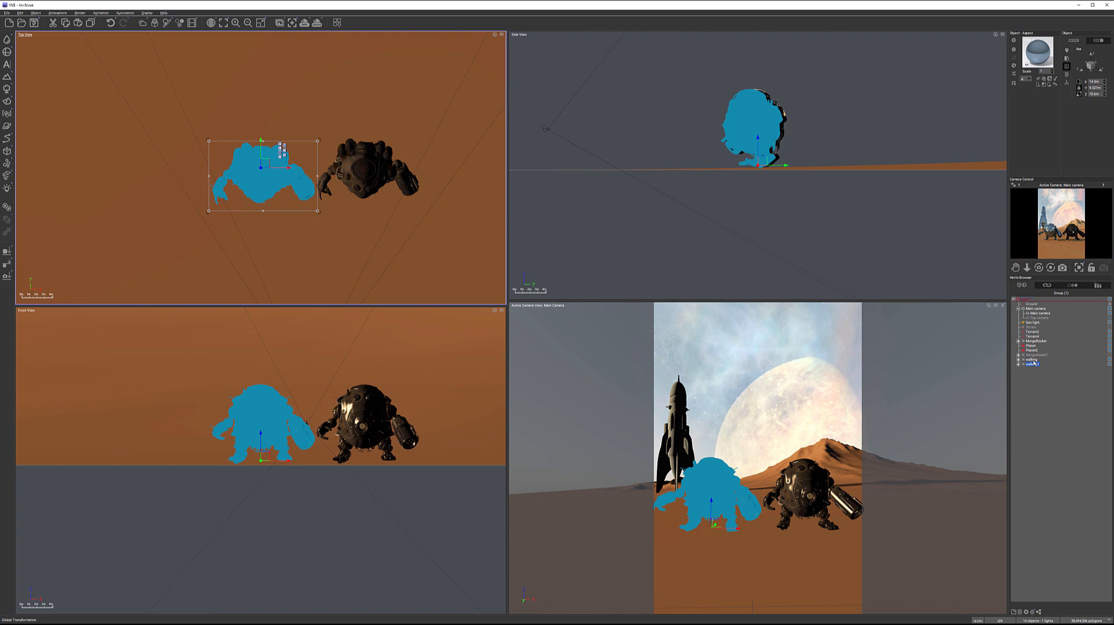
key(Delete)
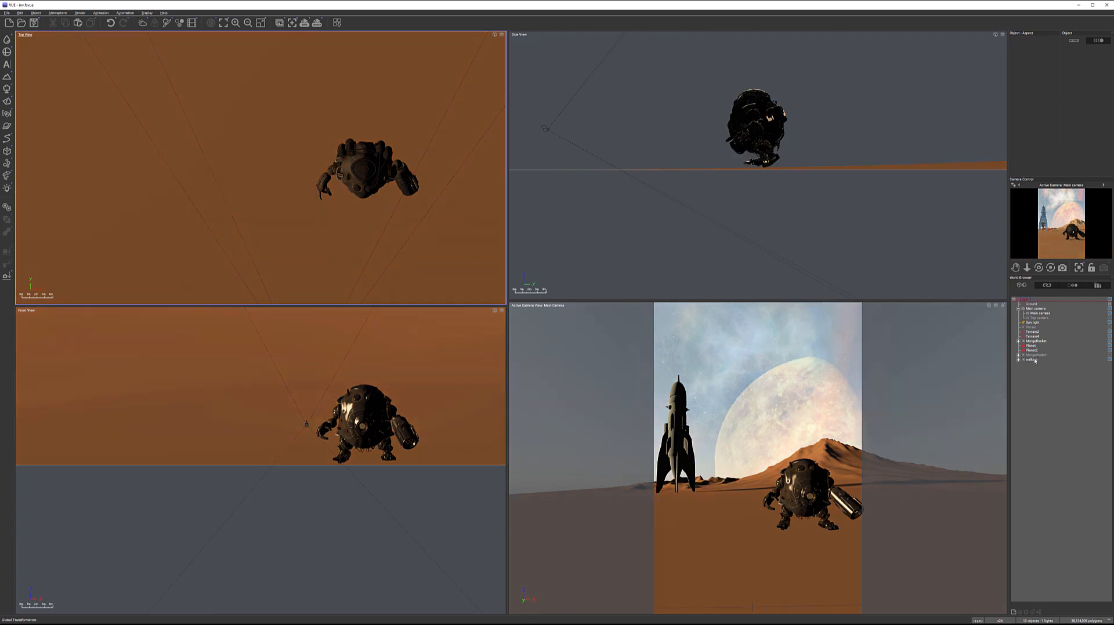
Move the original mech farther from the camera and scale it up on the right side of the frame.
click(1033, 361)
drag(261, 168, 381, 153)
right_drag(855, 111, 824, 169)
drag(766, 146, 796, 111)
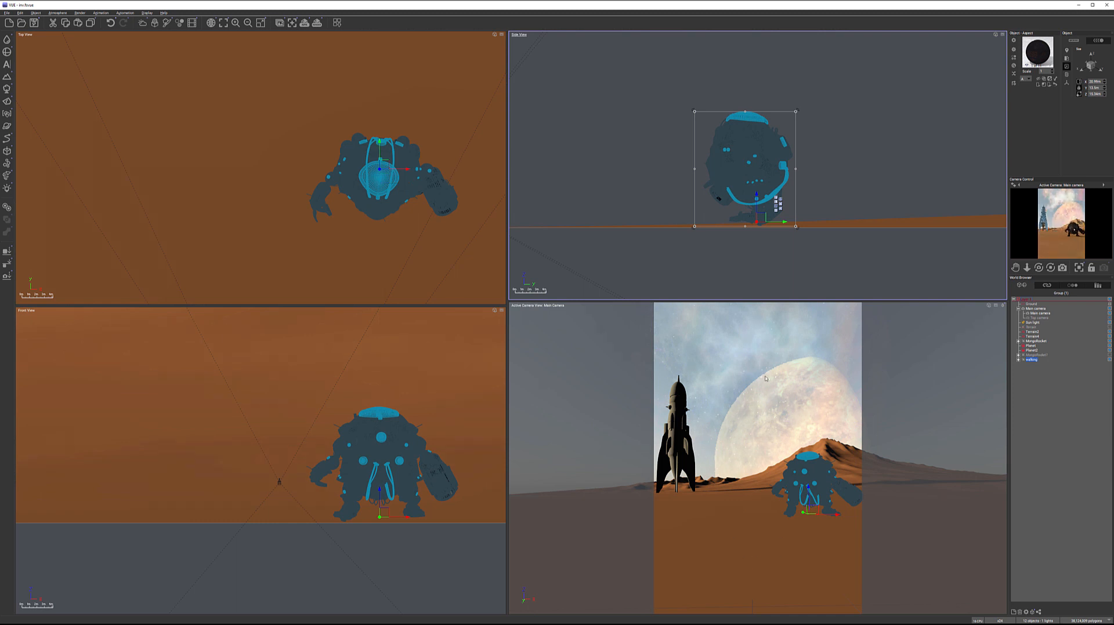
Add a cylinder primitive and move it in front of the camera, between the rocket and the mech.
click(6, 51)
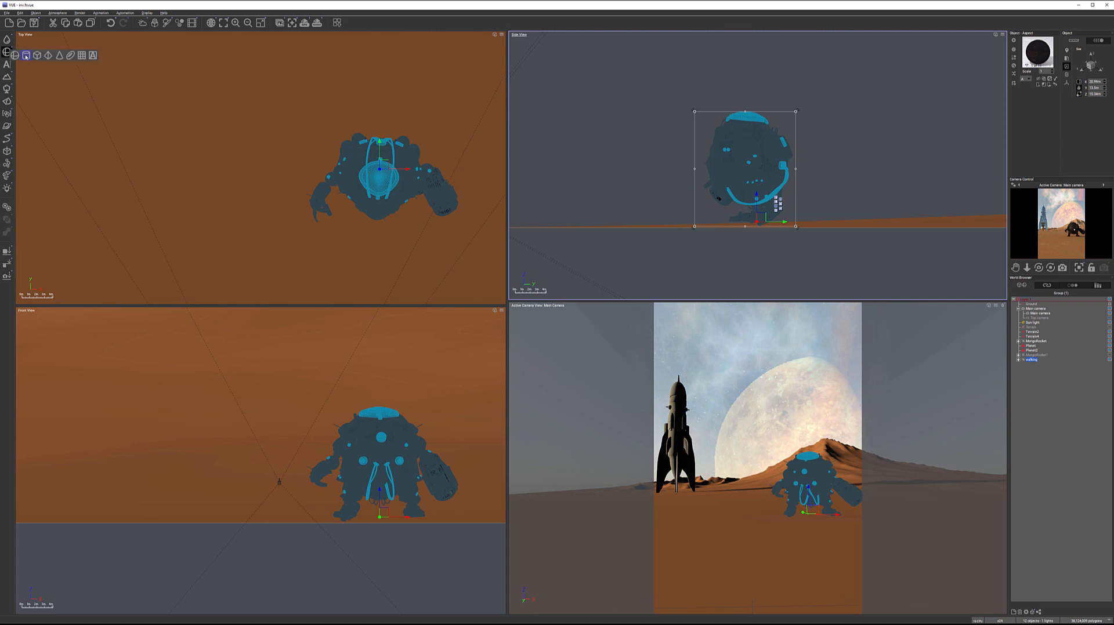
click(26, 56)
drag(760, 166, 575, 68)
right_drag(393, 243, 428, 70)
drag(313, 159, 340, 187)
Stretch the cylinder into a tall column and rest its base on the ground.
drag(735, 126, 738, 132)
drag(736, 74, 737, 117)
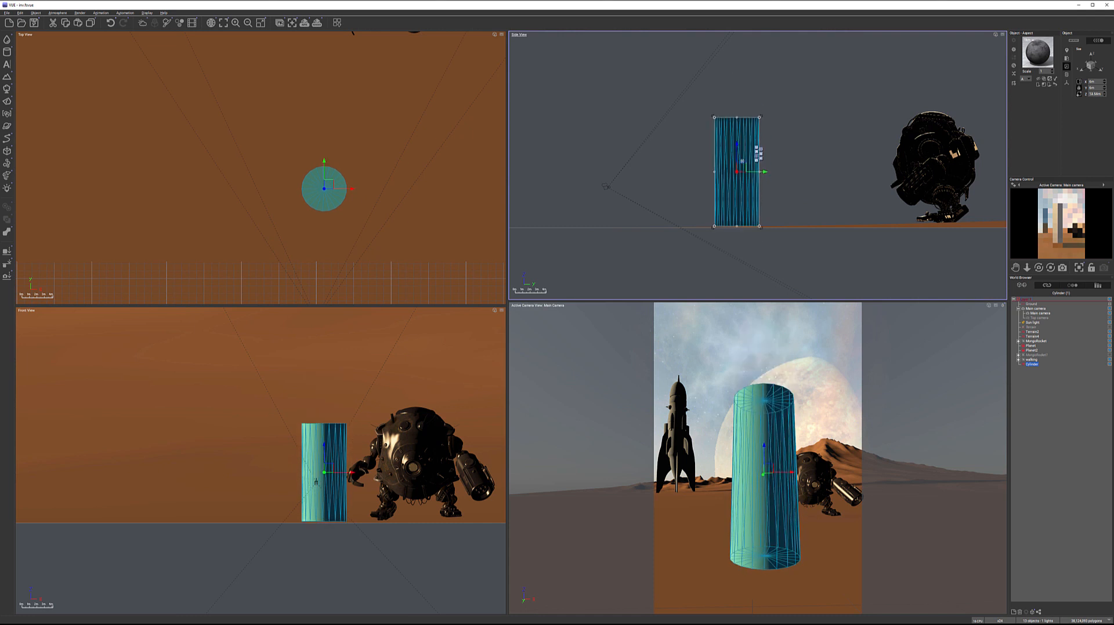
drag(736, 170, 732, 172)
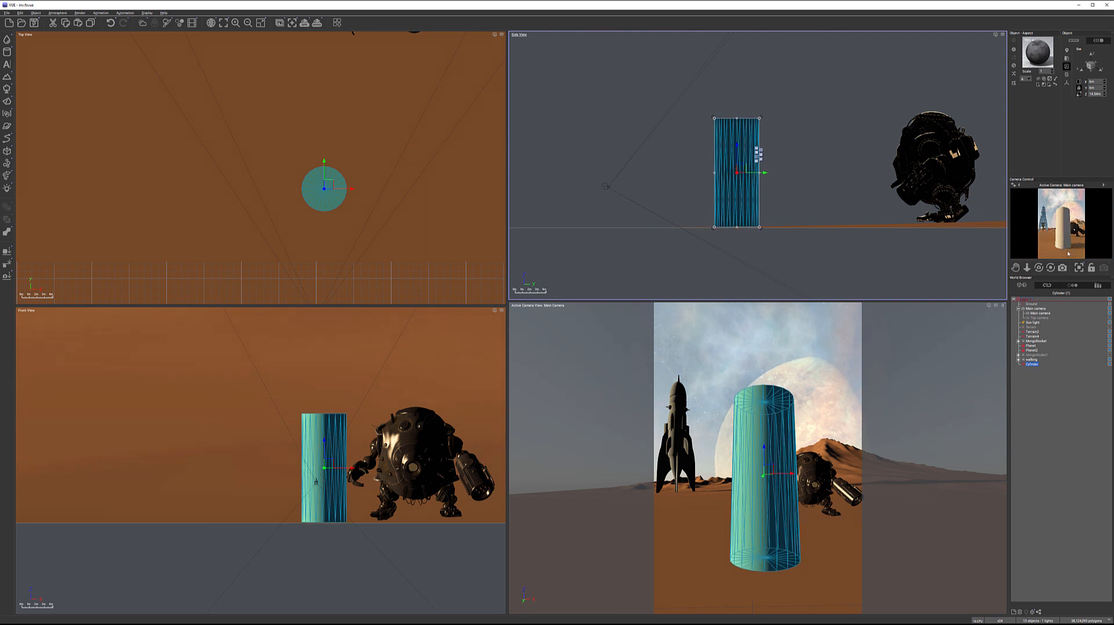
Move the column slightly closer to the camera and refresh the render preview.
drag(324, 183, 319, 198)
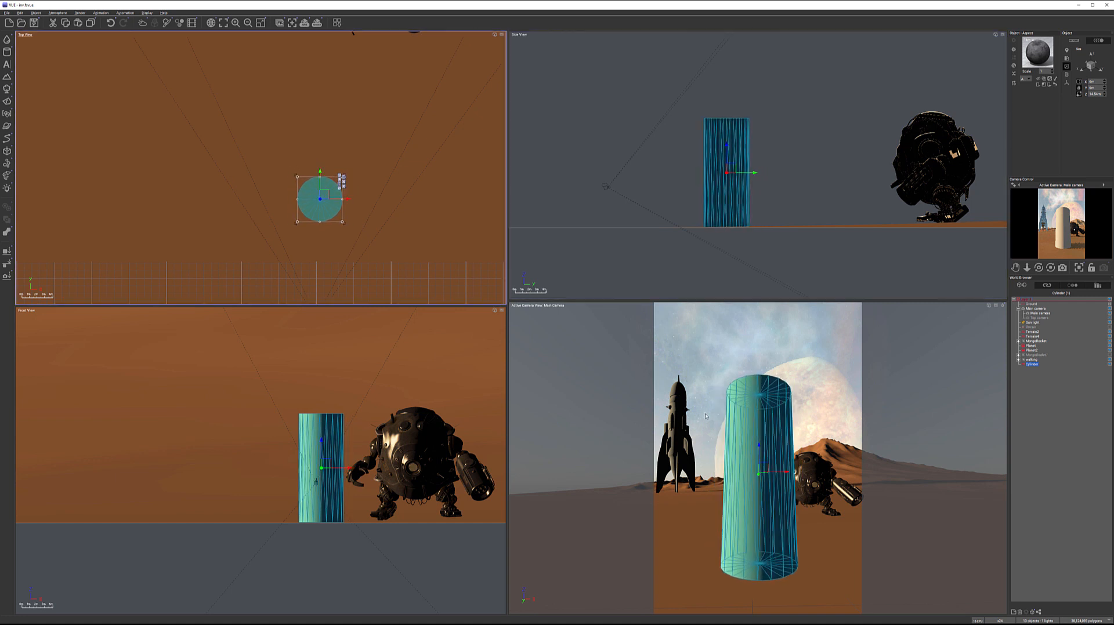
right_click(1067, 245)
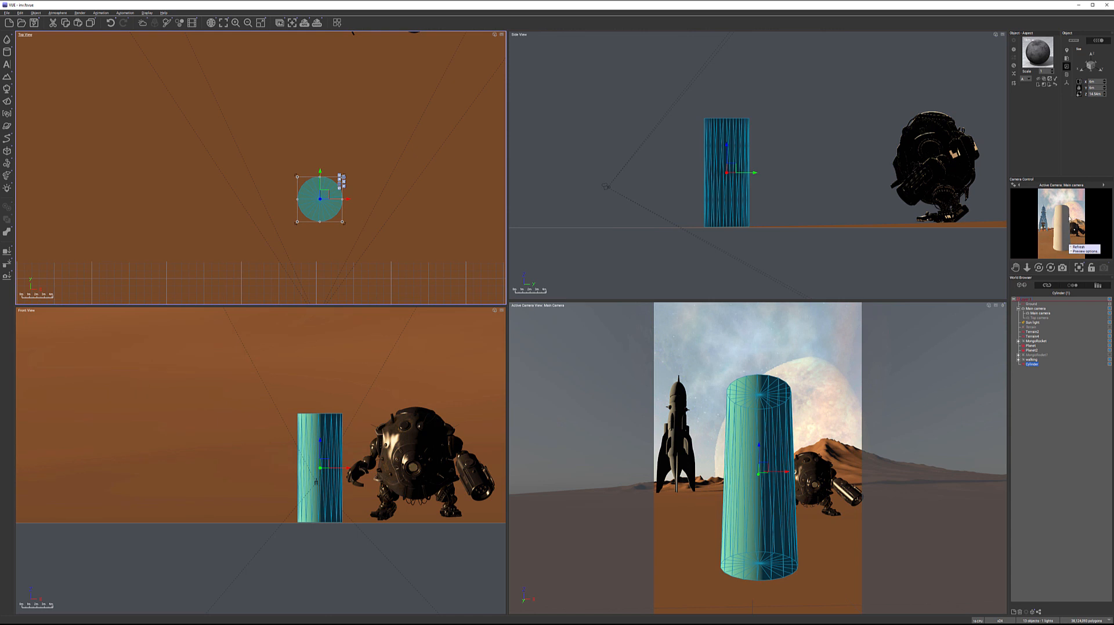
Enlarge the mech, turn it toward the column and shift it toward the right edge of the camera frame.
click(1039, 361)
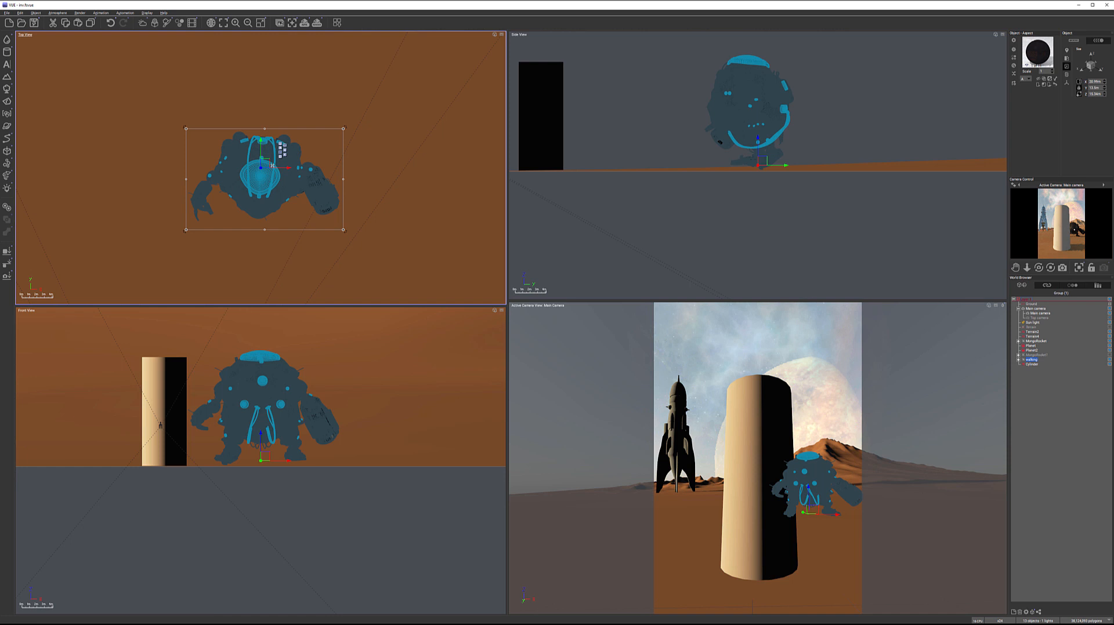
drag(343, 128, 462, 79)
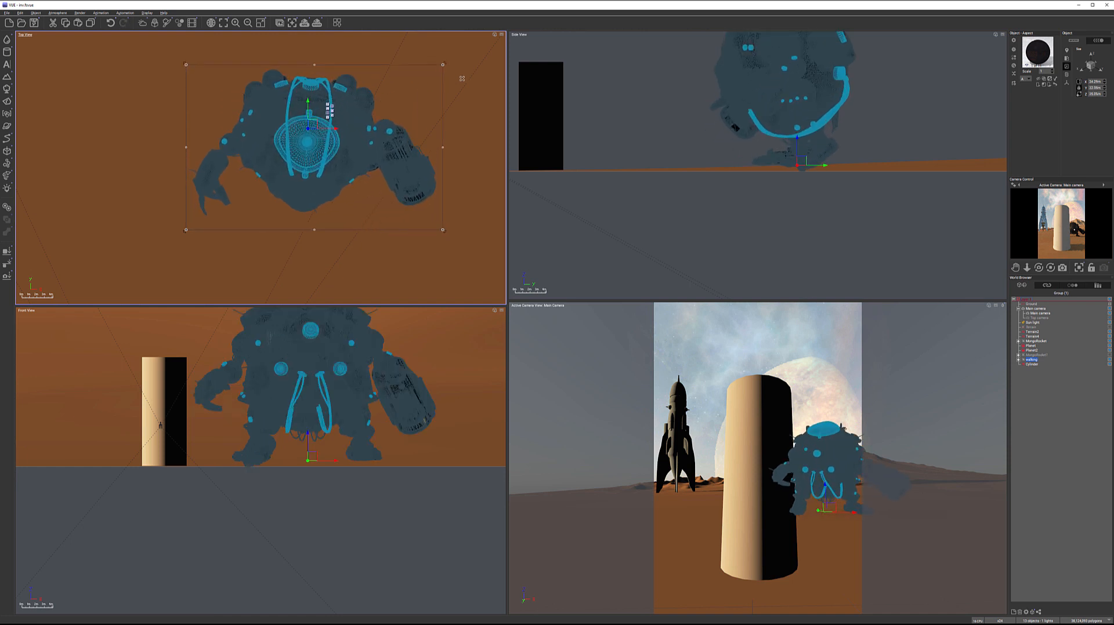
drag(312, 124, 250, 123)
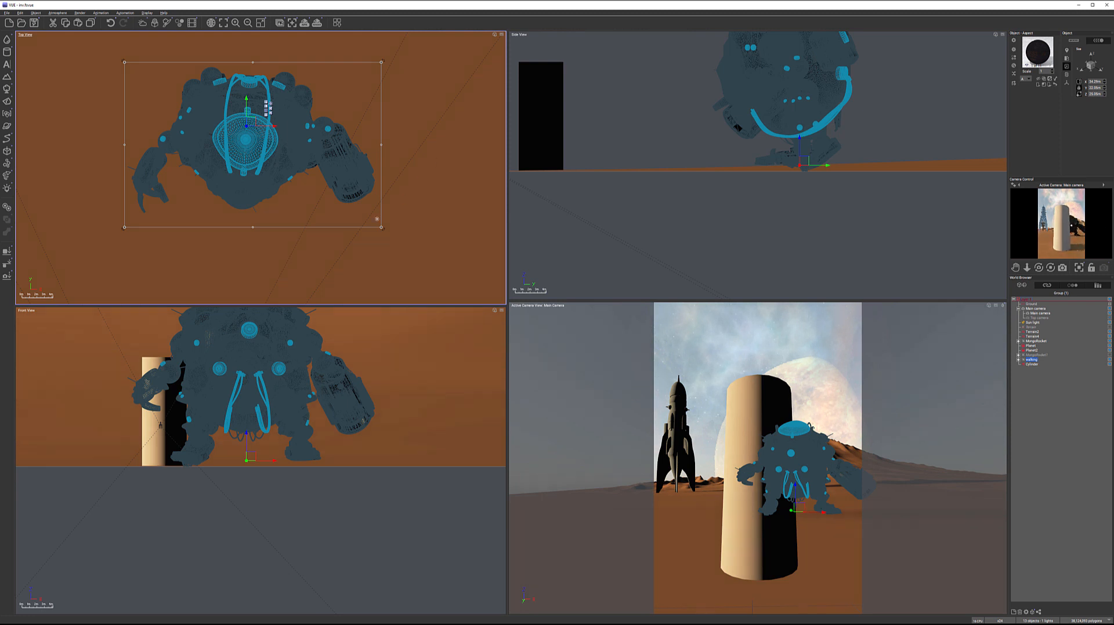
drag(383, 229, 213, 275)
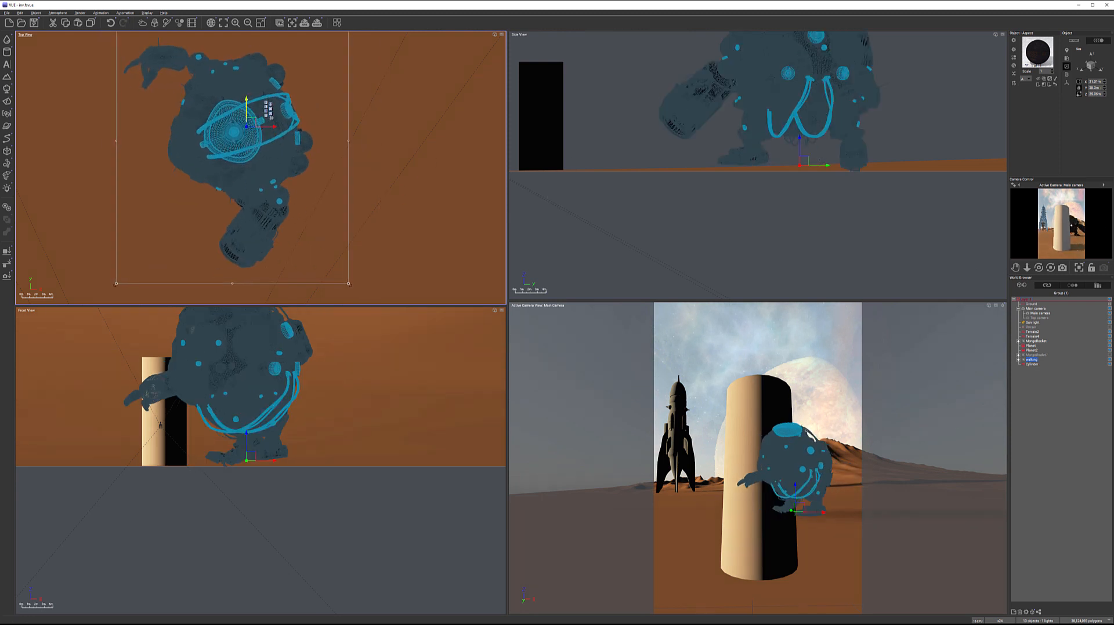
drag(247, 119, 341, 119)
drag(434, 281, 460, 281)
mouse_move(342, 113)
mouse_down()
mouse_move(323, 116)
mouse_move(341, 99)
mouse_up()
Scale the mech down and nudge it slightly farther from the camera.
click(825, 169)
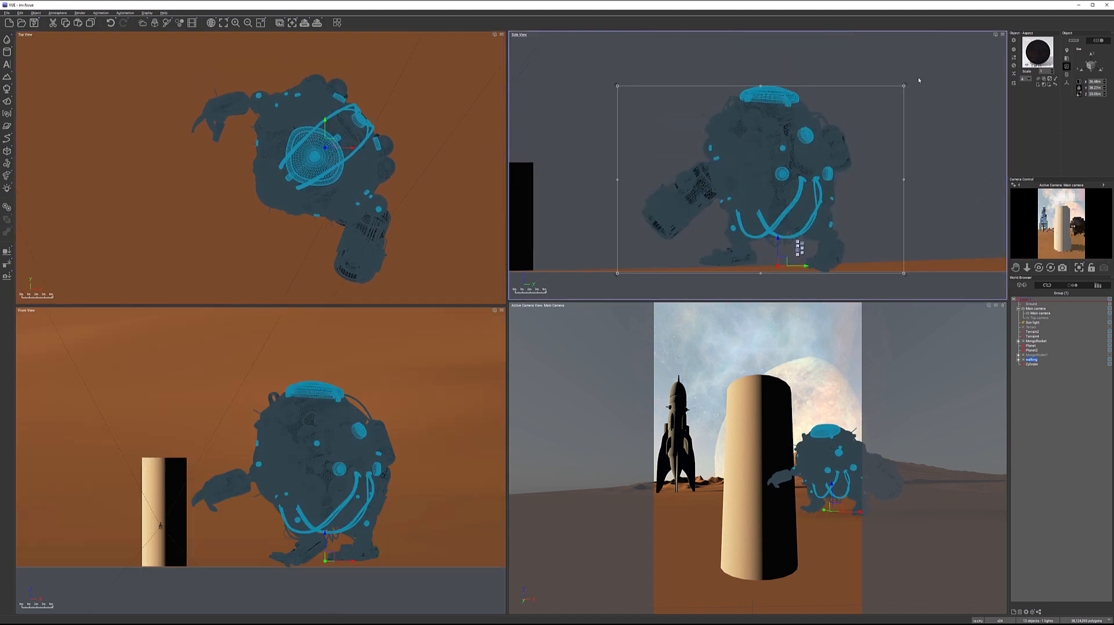
drag(903, 87, 824, 155)
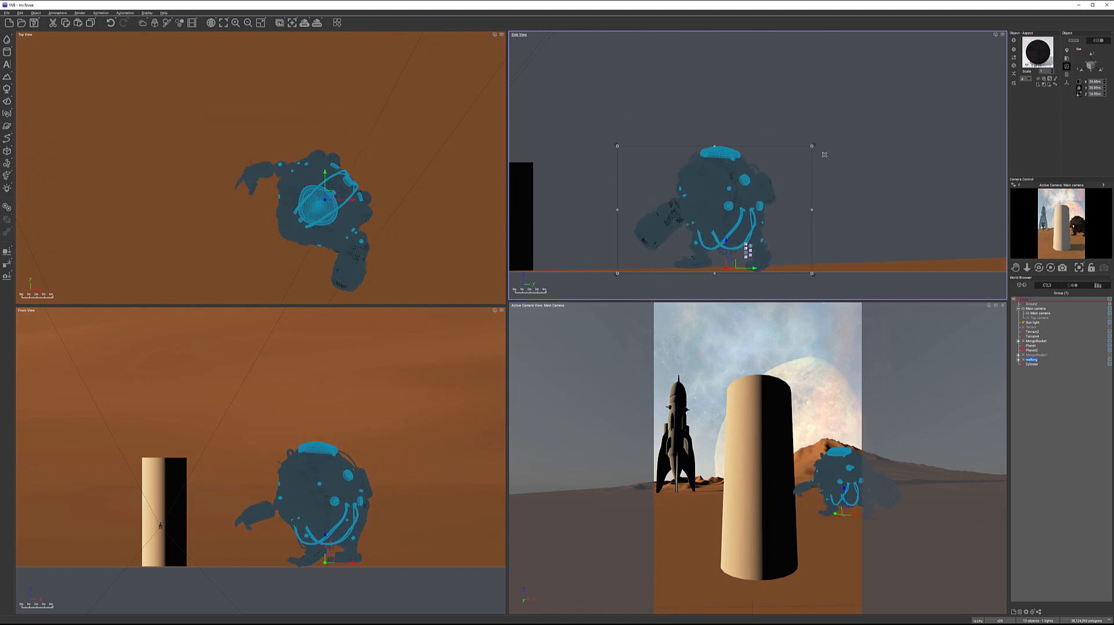
drag(618, 195, 625, 195)
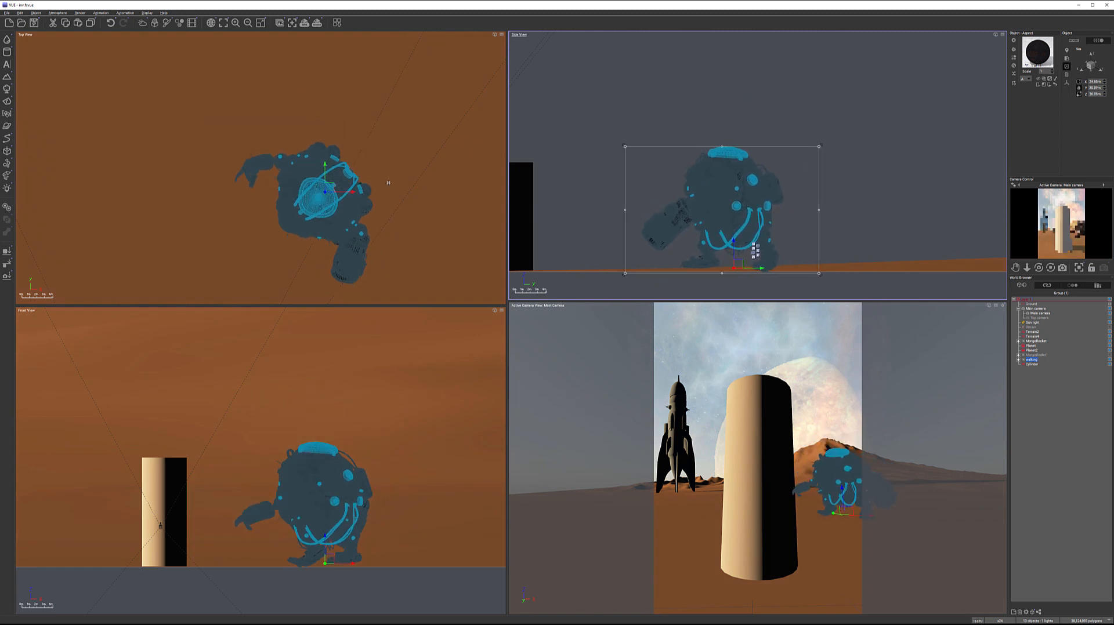
Duplicate the mech, move the copy far back beside the rocket's base and drop it onto the terrain.
right_drag(202, 183, 321, 172)
scroll(319, 172, down, 5)
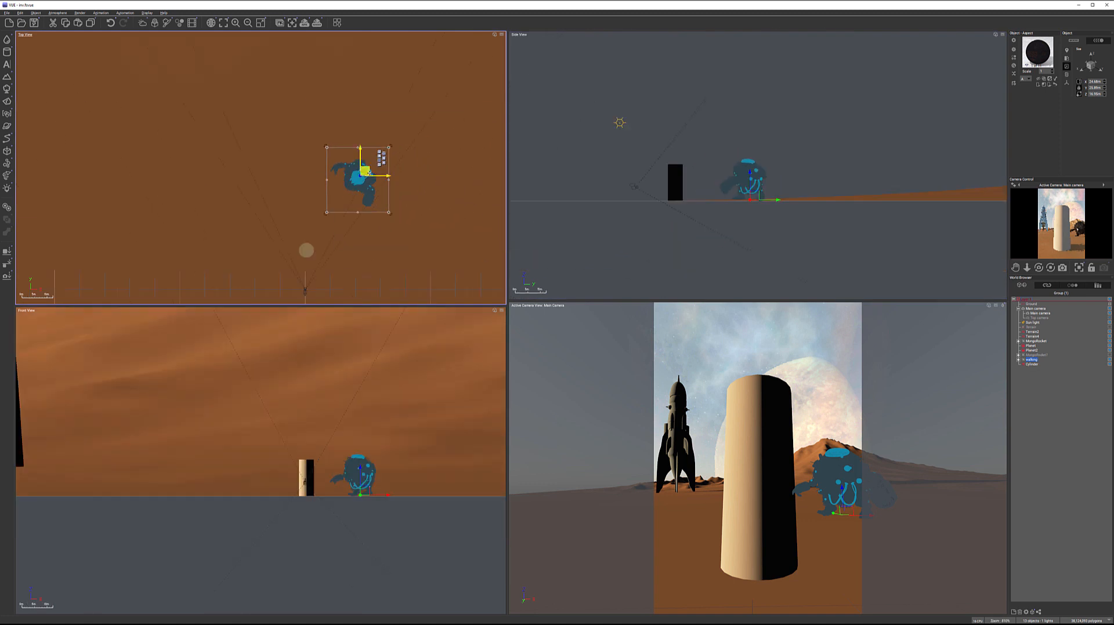
alt+drag(208, 64, 176, 61)
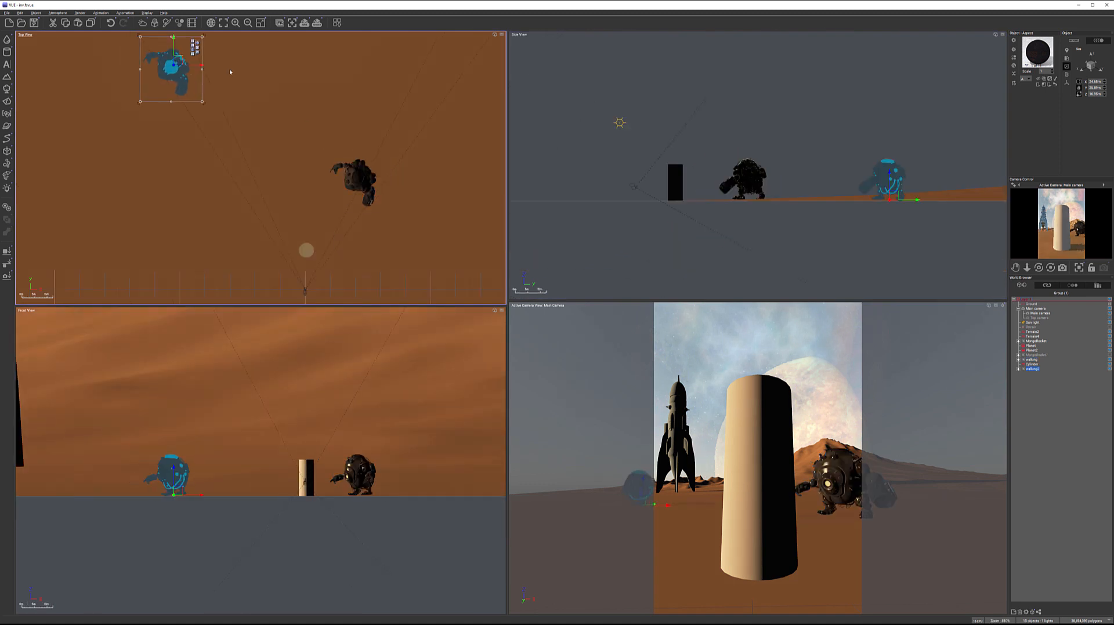
right_drag(258, 75, 363, 251)
scroll(293, 201, down, 1)
scroll(293, 201, down, 2)
drag(291, 208, 259, 52)
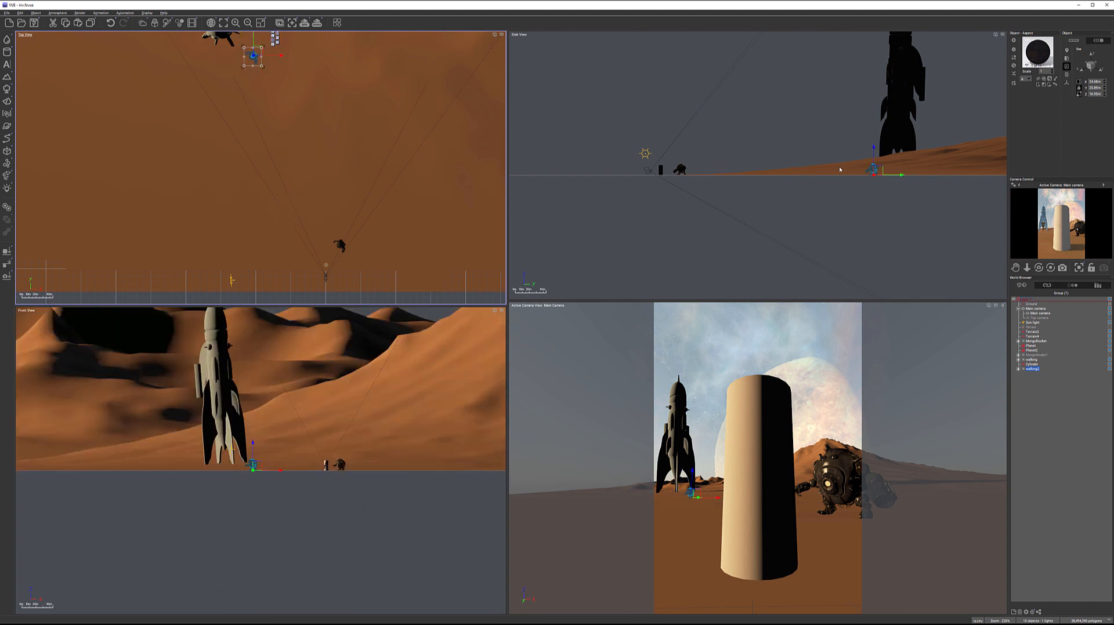
drag(875, 170, 861, 135)
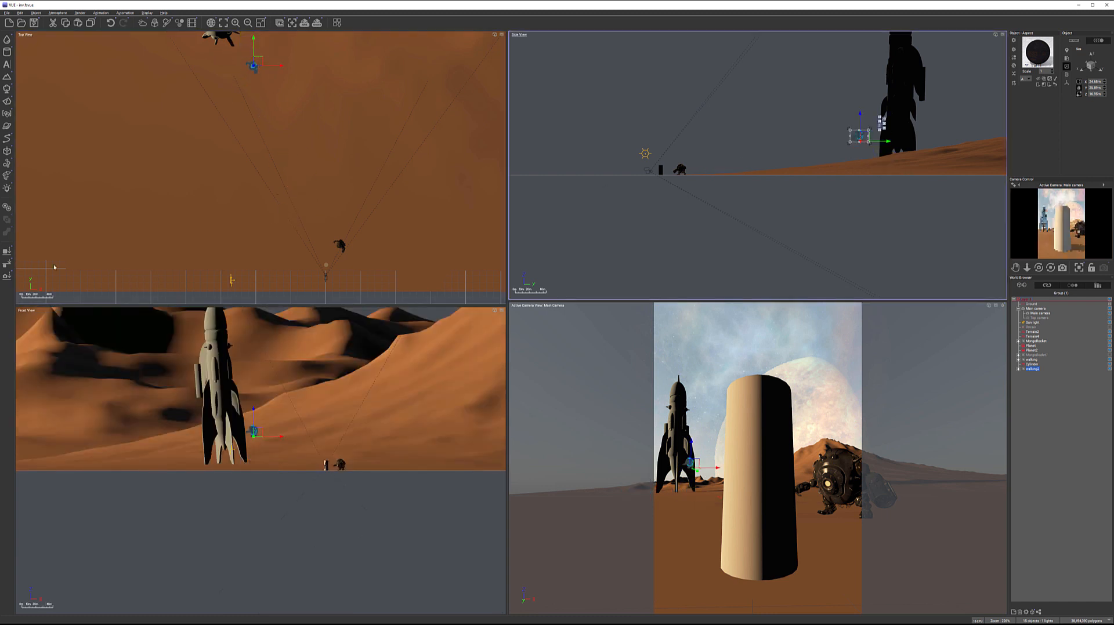
click(7, 252)
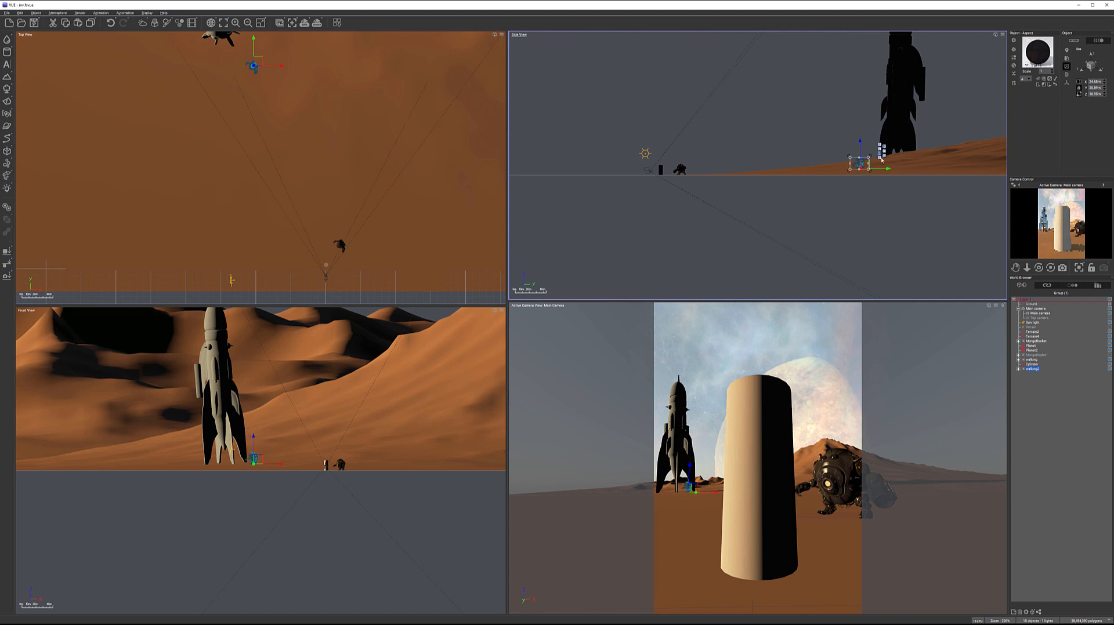
Turn the duplicated mech to a different heading and adjust its position beside the rocket's base.
right_drag(238, 89, 241, 137)
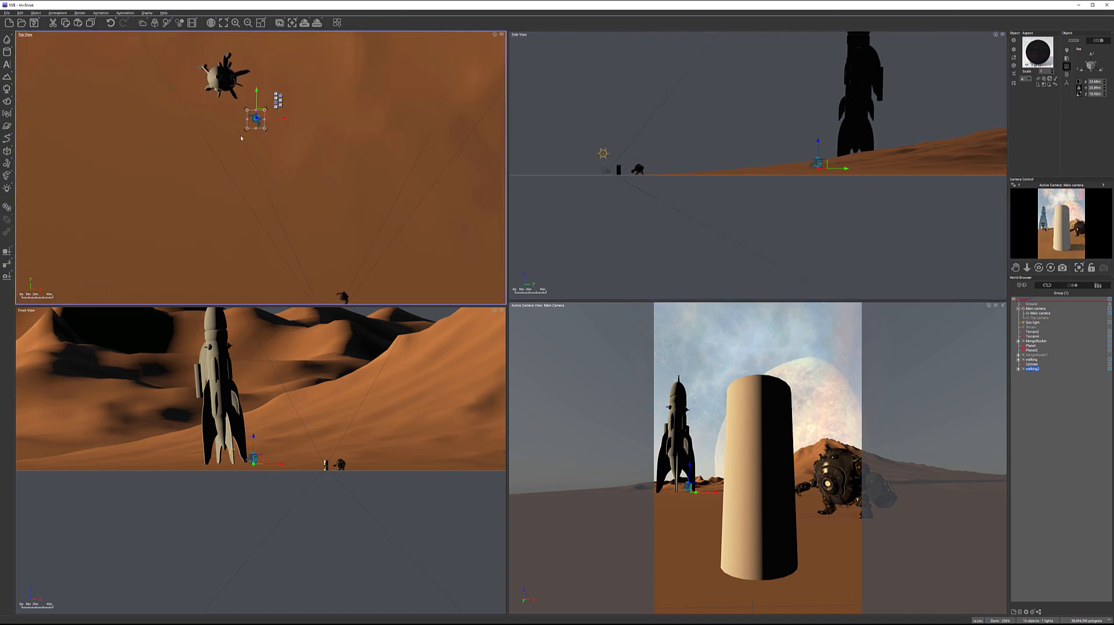
scroll(270, 135, up, 4)
drag(250, 120, 246, 67)
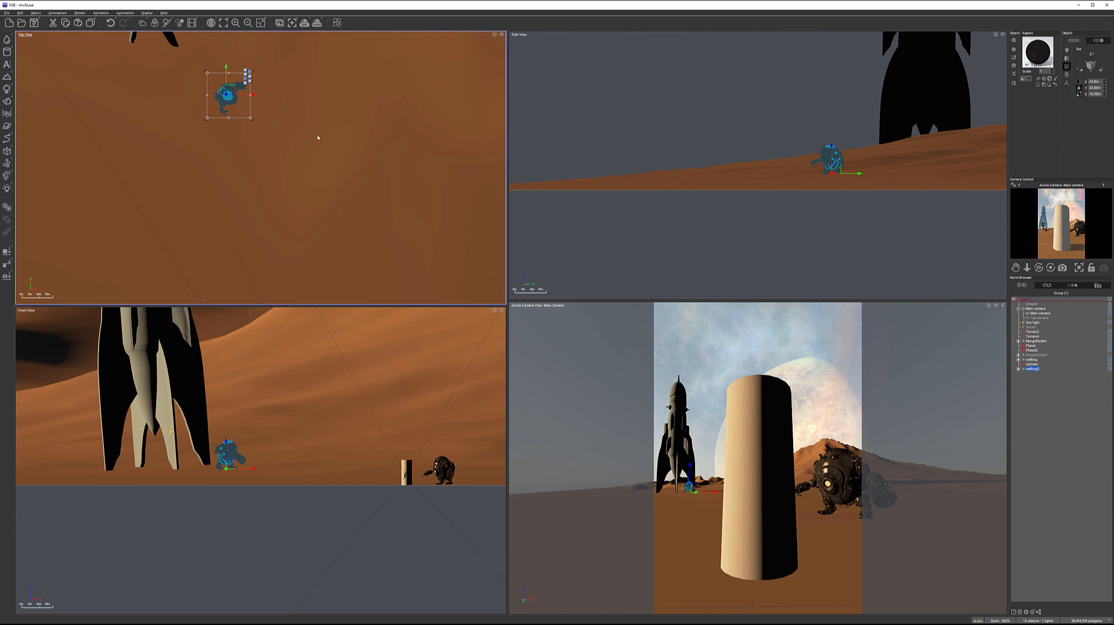
Add a third mech copy between the rocket and the column, turned toward the camera and lowered to the ground.
alt+drag(230, 90, 293, 272)
right_drag(390, 194, 374, 17)
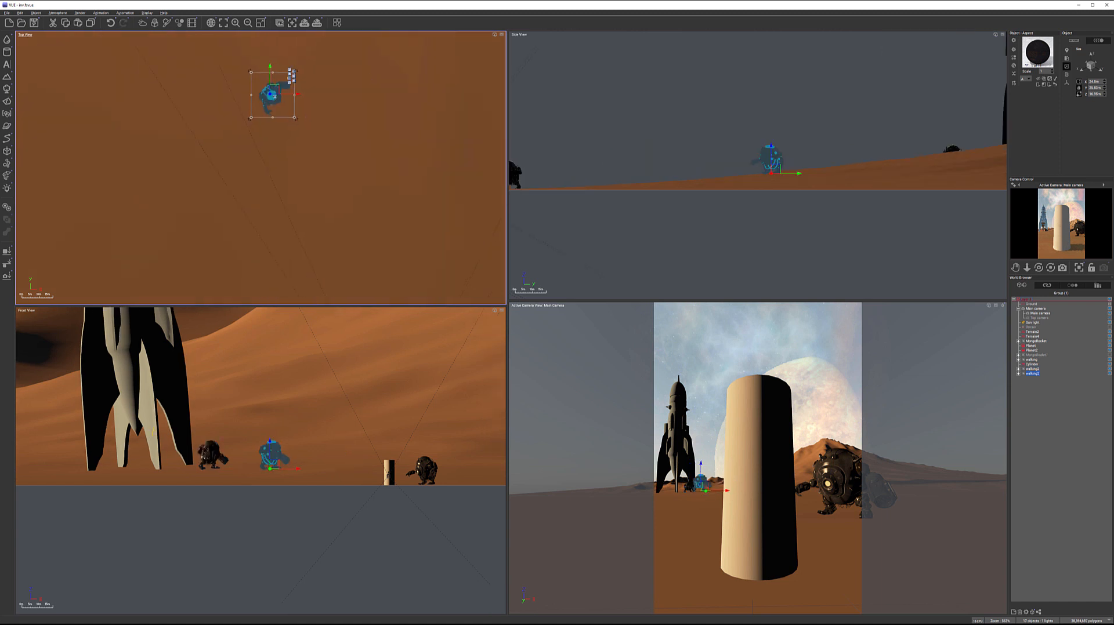
drag(272, 95, 331, 208)
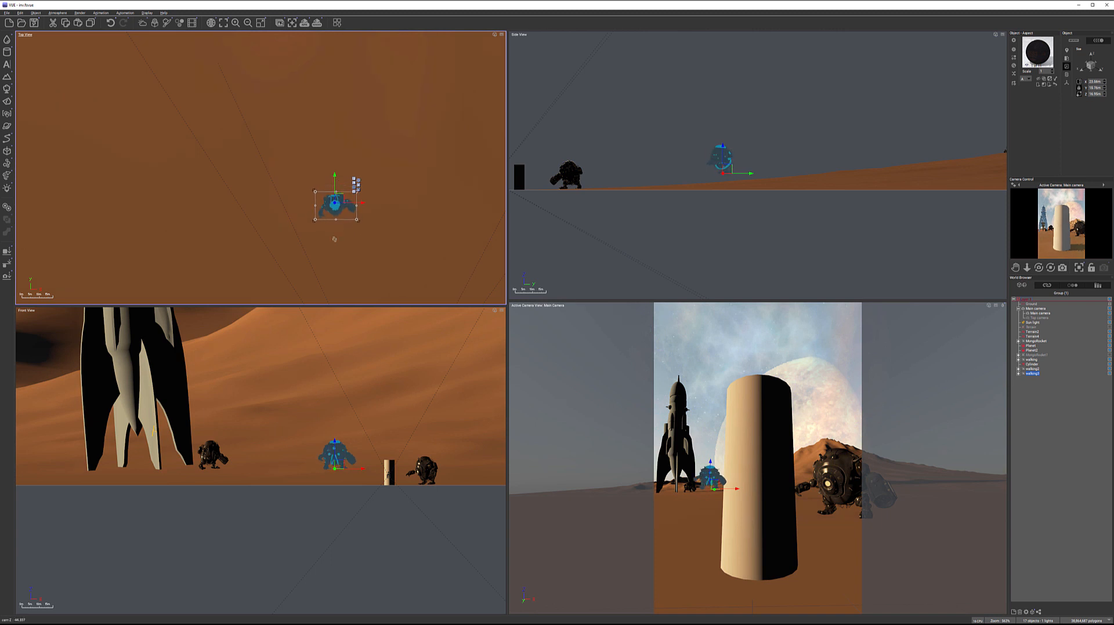
drag(715, 152, 714, 164)
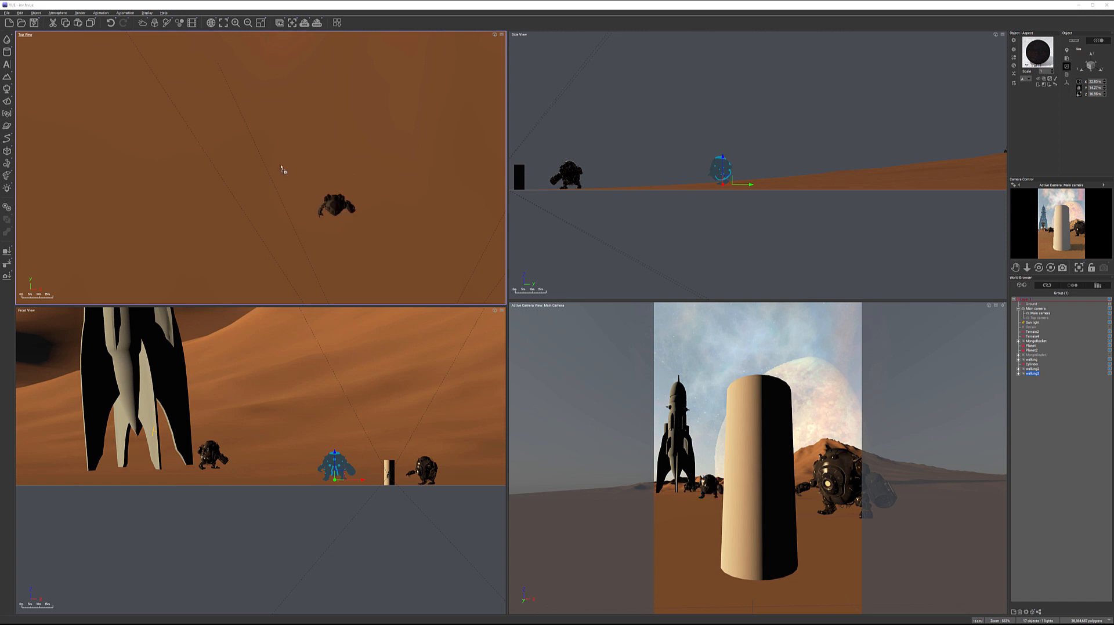
Import the Poser robot figure and stand it on the ground behind the column, near the camera.
click(383, 328)
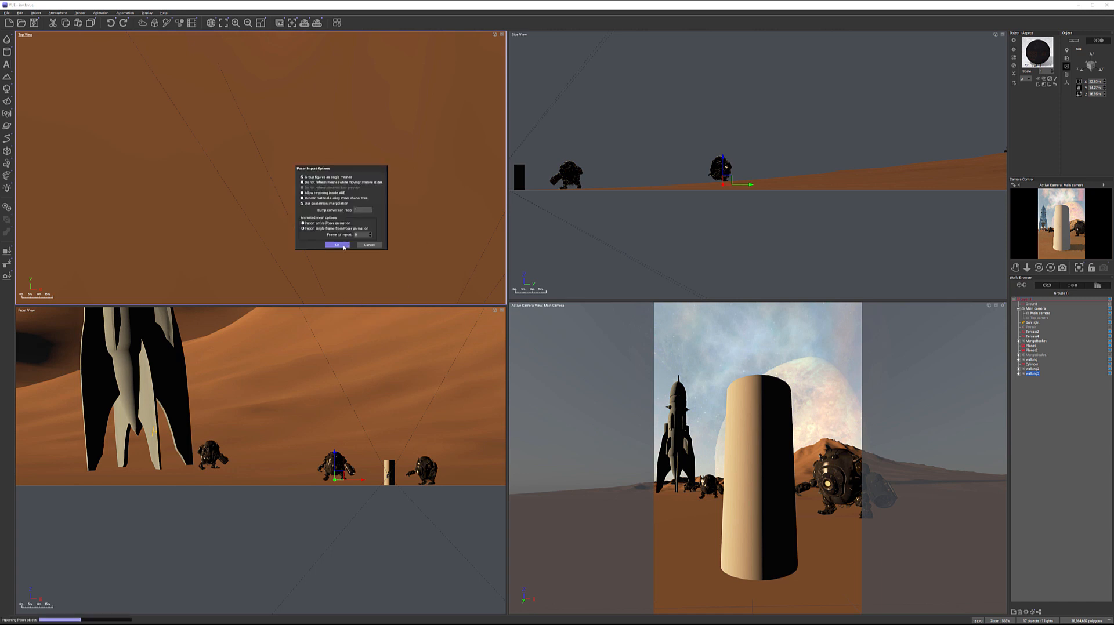
click(347, 246)
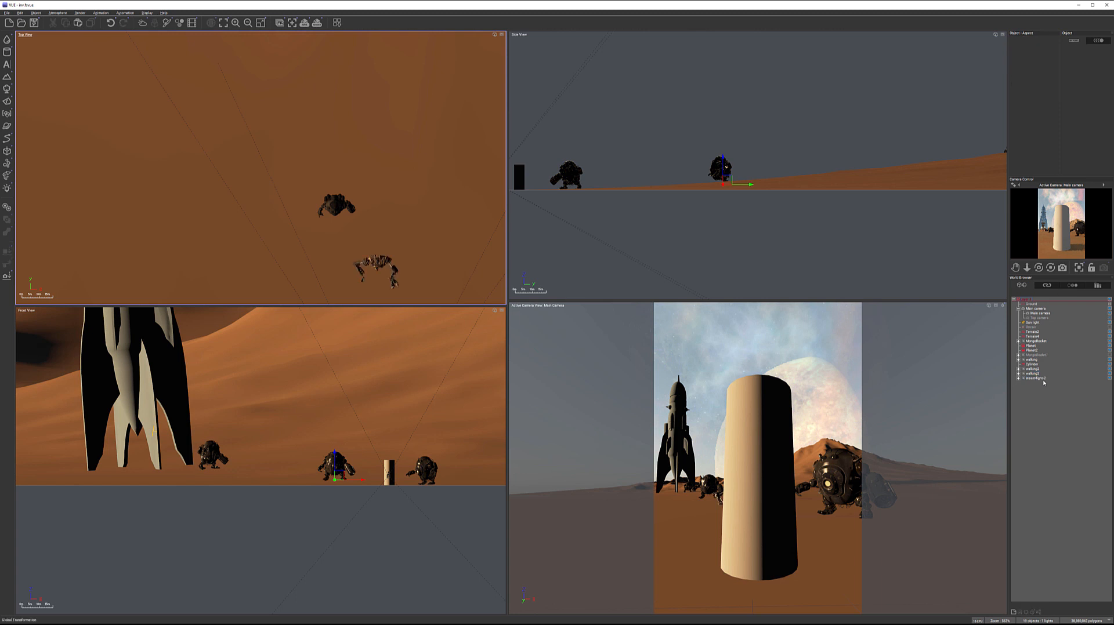
right_drag(396, 234, 423, 150)
drag(303, 79, 303, 194)
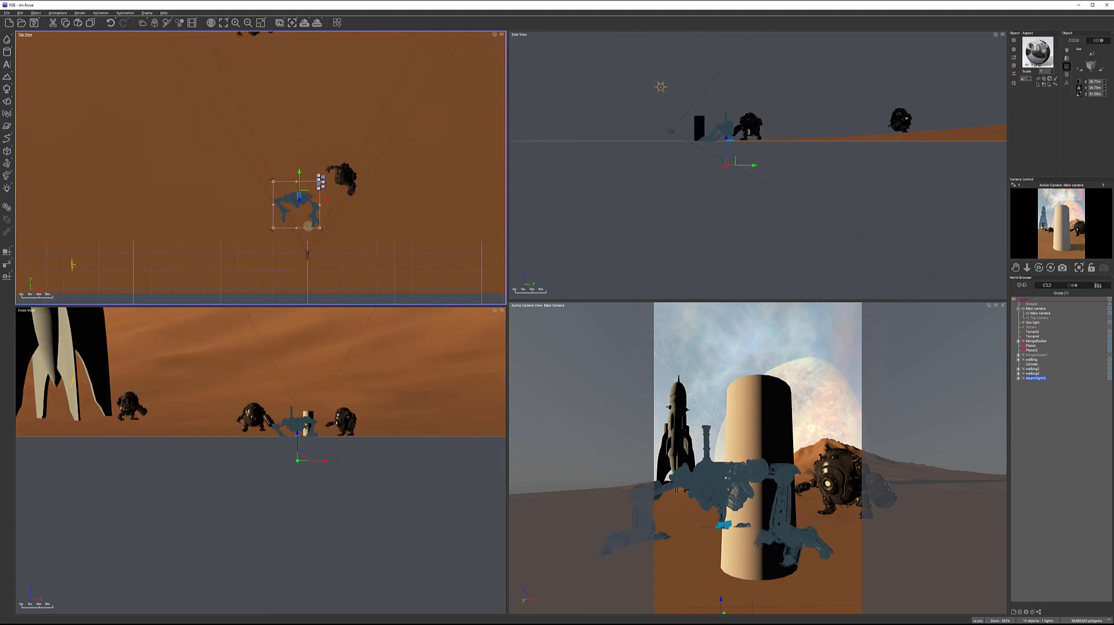
click(732, 133)
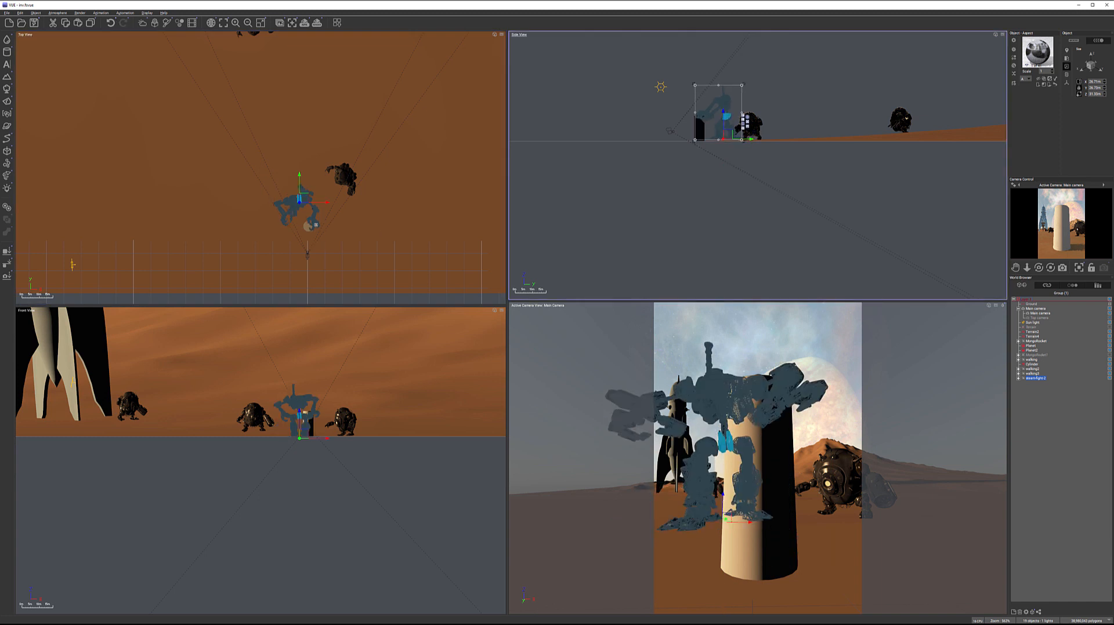
Enlarge the imported robot and bring it closer to the camera on the left side of the column.
click(305, 197)
drag(322, 235, 302, 212)
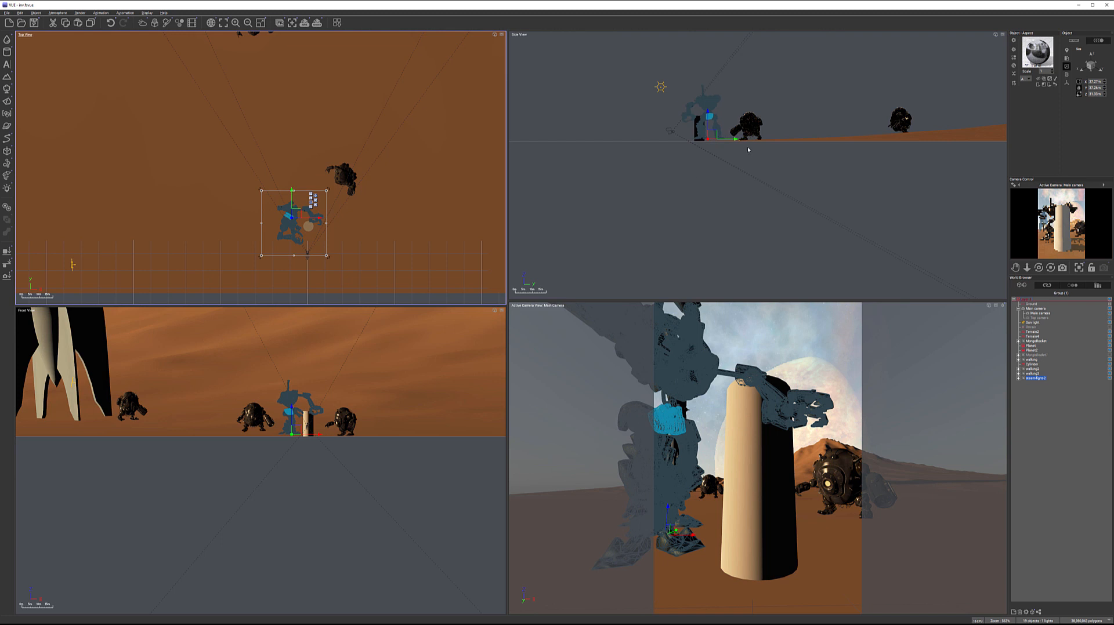
click(706, 142)
drag(706, 143, 708, 137)
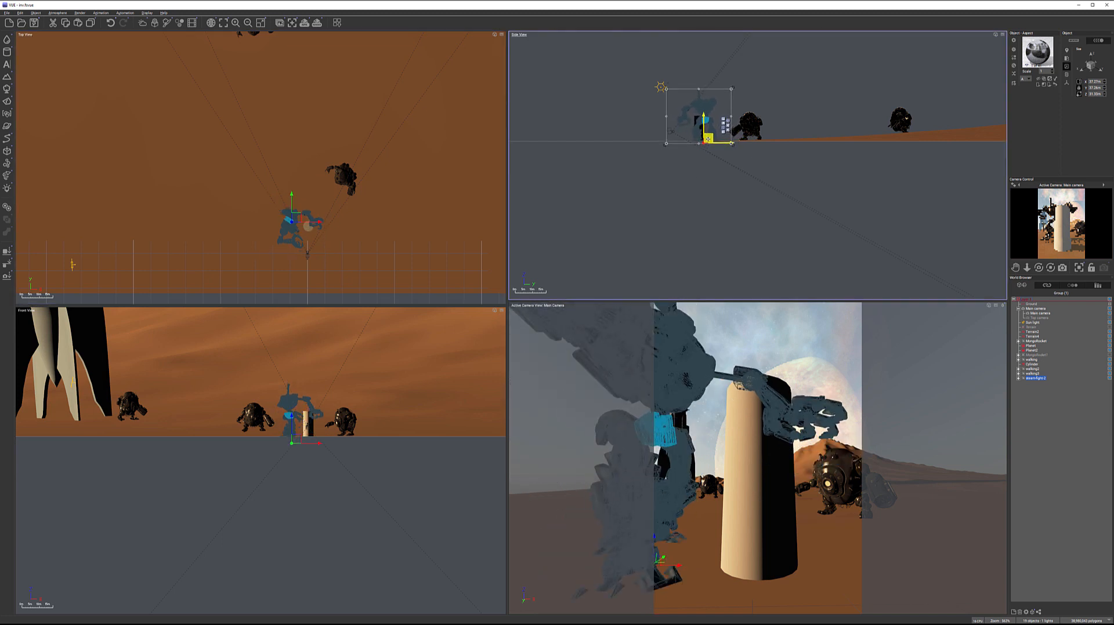
click(294, 439)
drag(327, 440, 330, 447)
Turn the imported robot around its vertical axis, shift it slightly left and refresh the render preview.
click(322, 289)
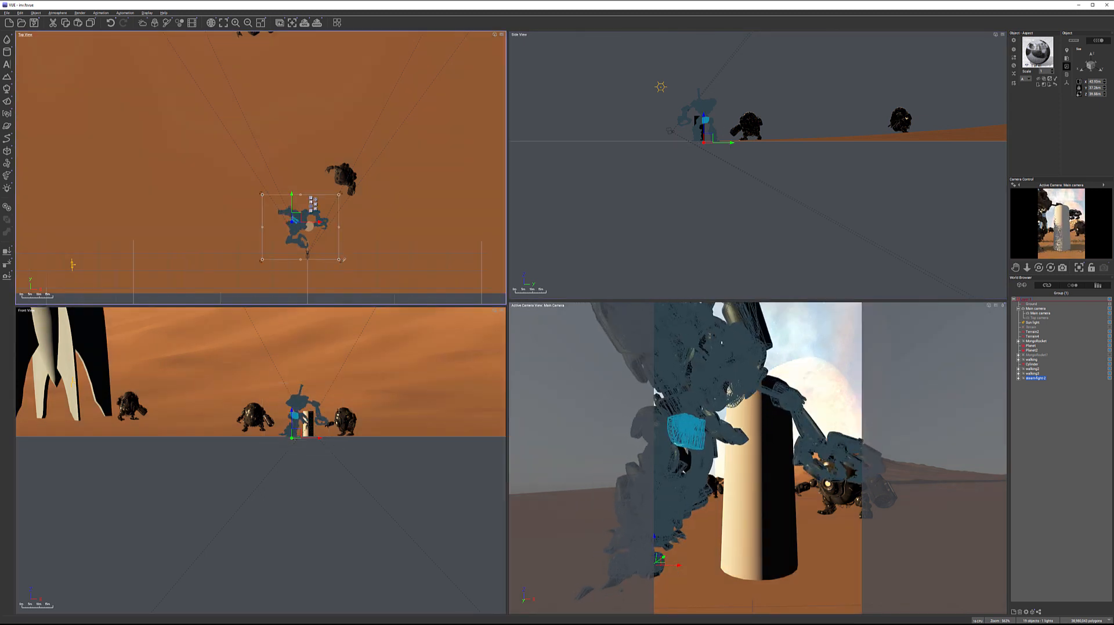
drag(321, 289, 325, 287)
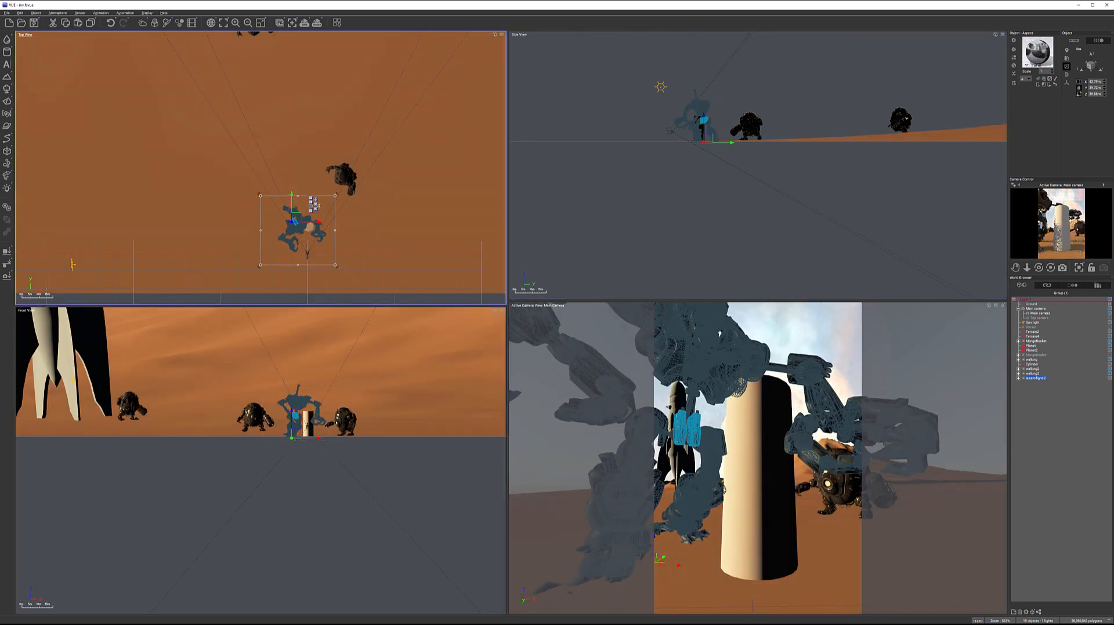
drag(296, 217, 294, 216)
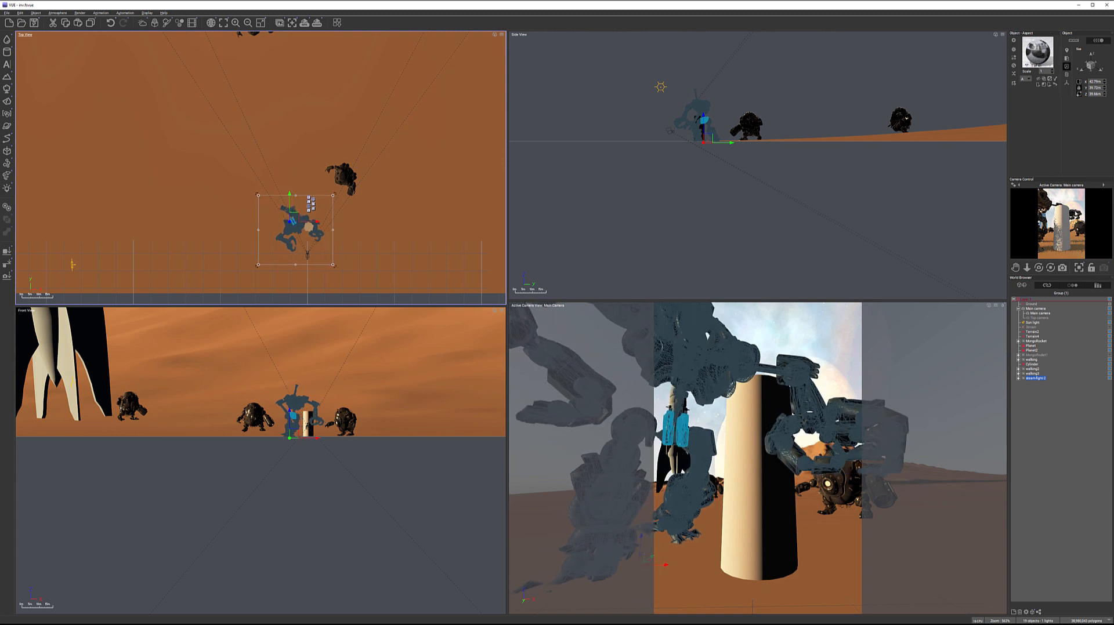
right_click(1064, 196)
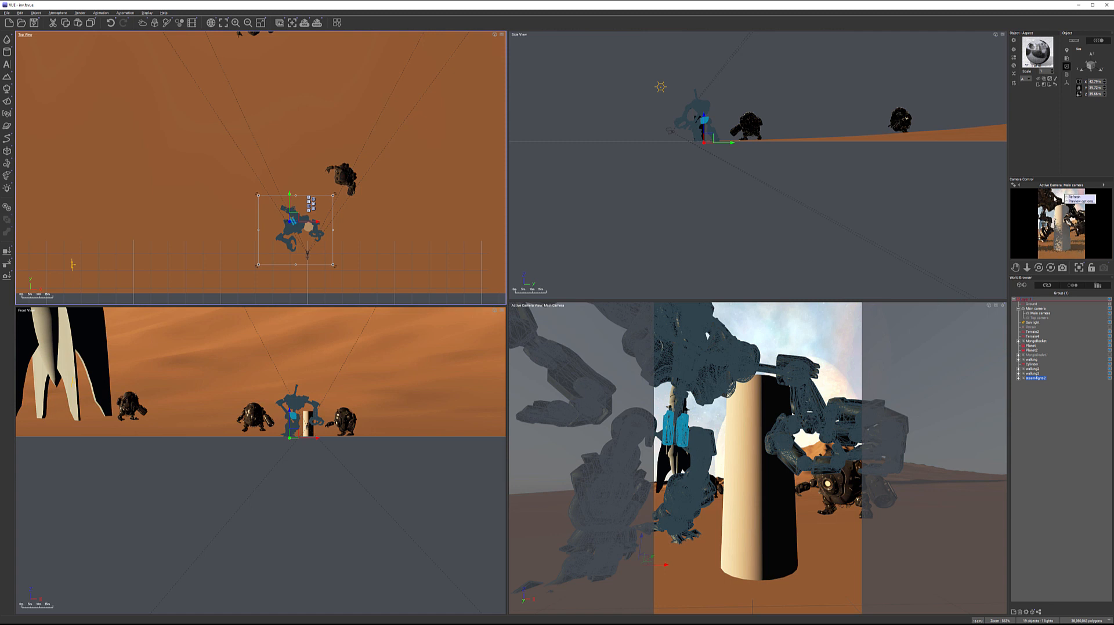
click(421, 389)
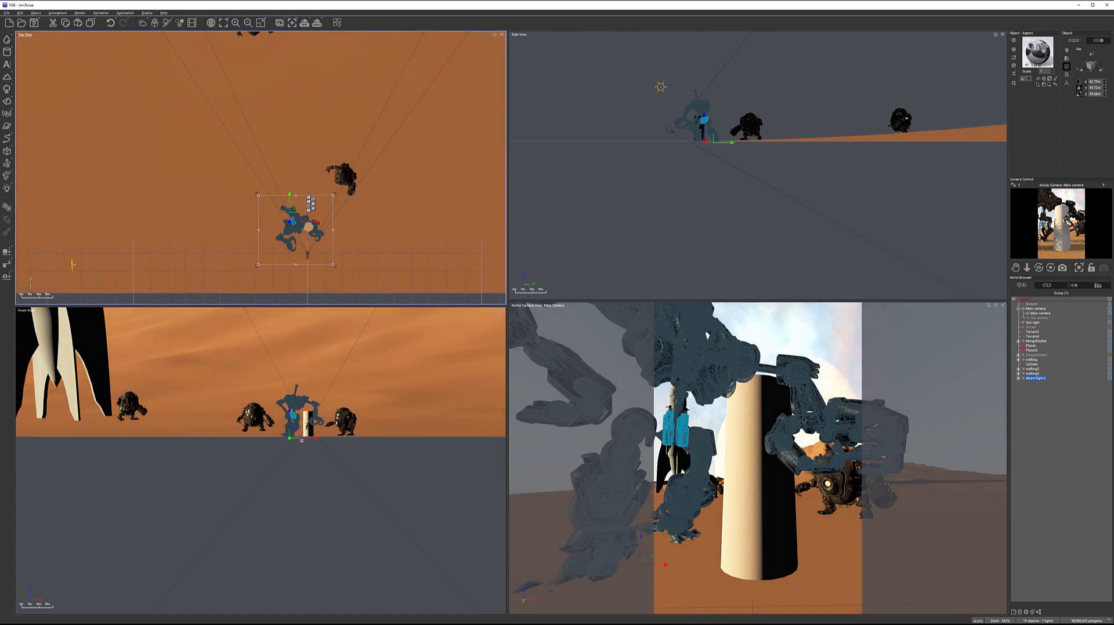
Tilt the imported robot sideways in the front view and shift it slightly up and to the left.
click(308, 459)
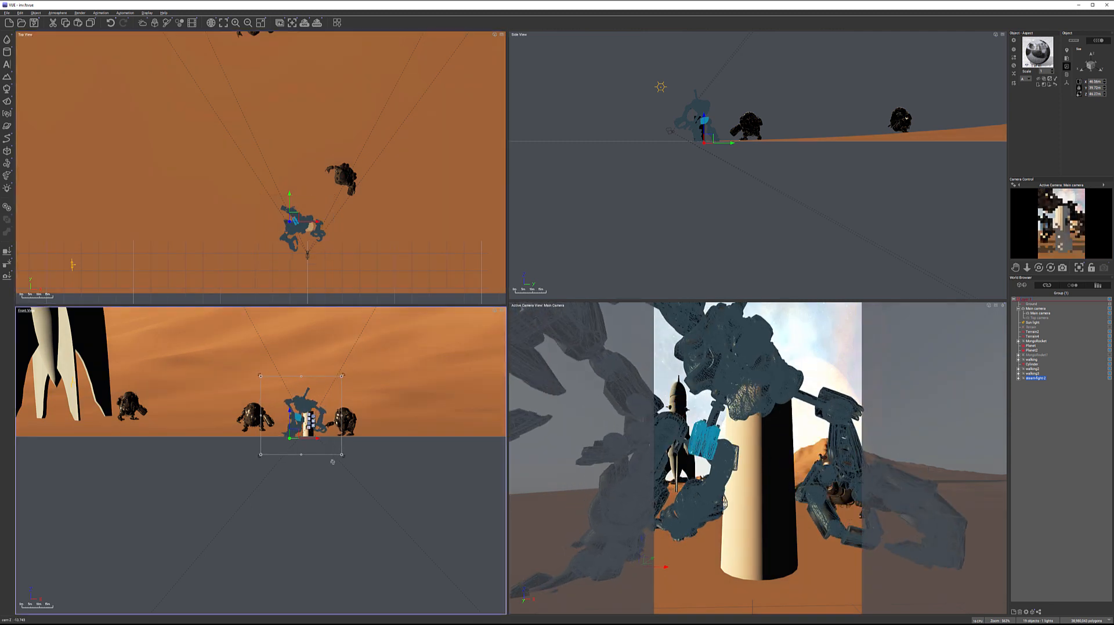
drag(293, 434, 287, 430)
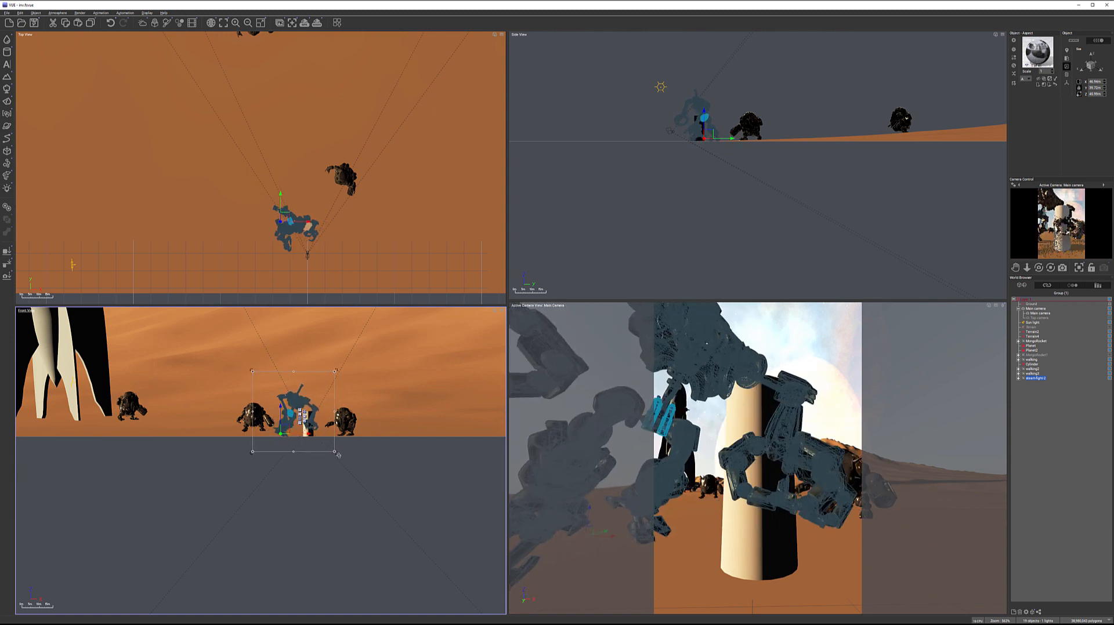
drag(287, 431, 284, 428)
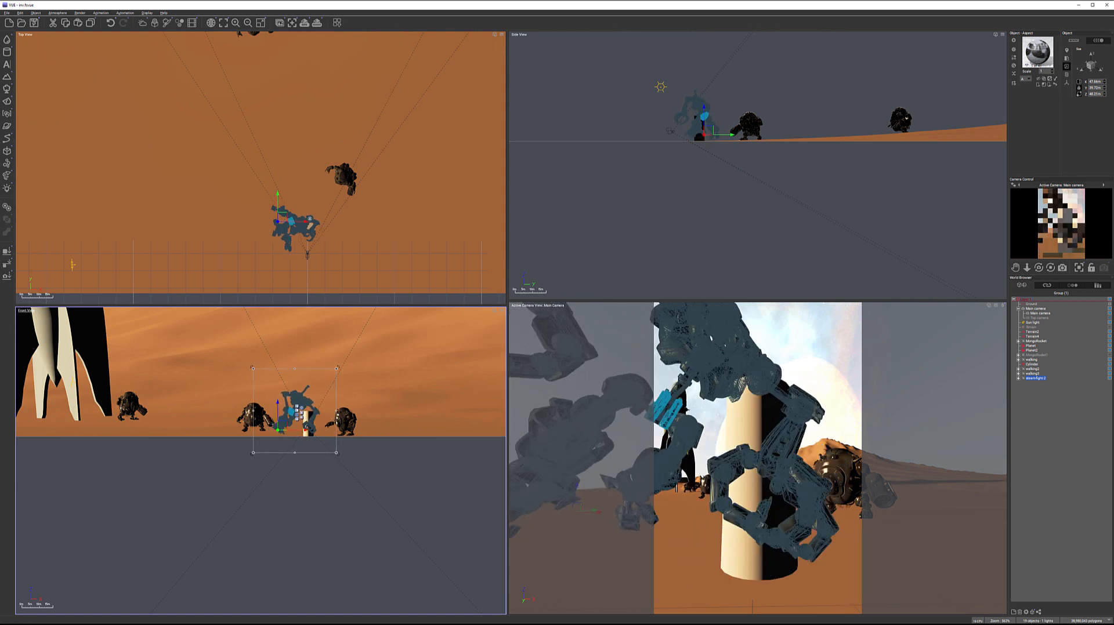
Try the imported robot larger and farther back from the camera, and delete it from the scene.
drag(283, 214, 198, 122)
mouse_move(245, 161)
mouse_down()
mouse_move(257, 165)
mouse_move(249, 175)
mouse_up()
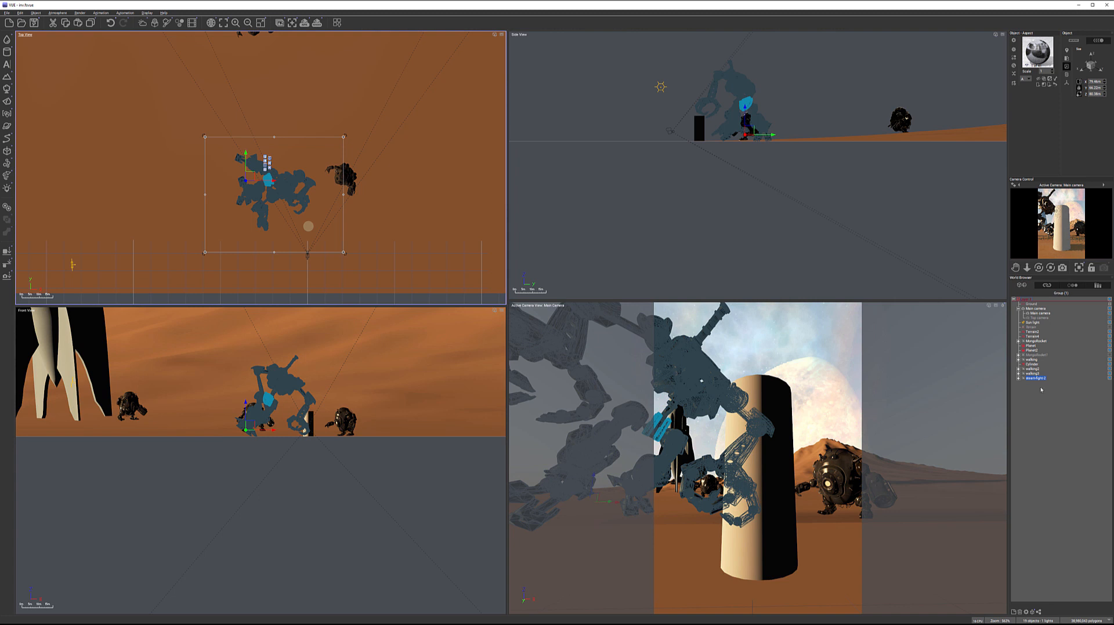
key(Delete)
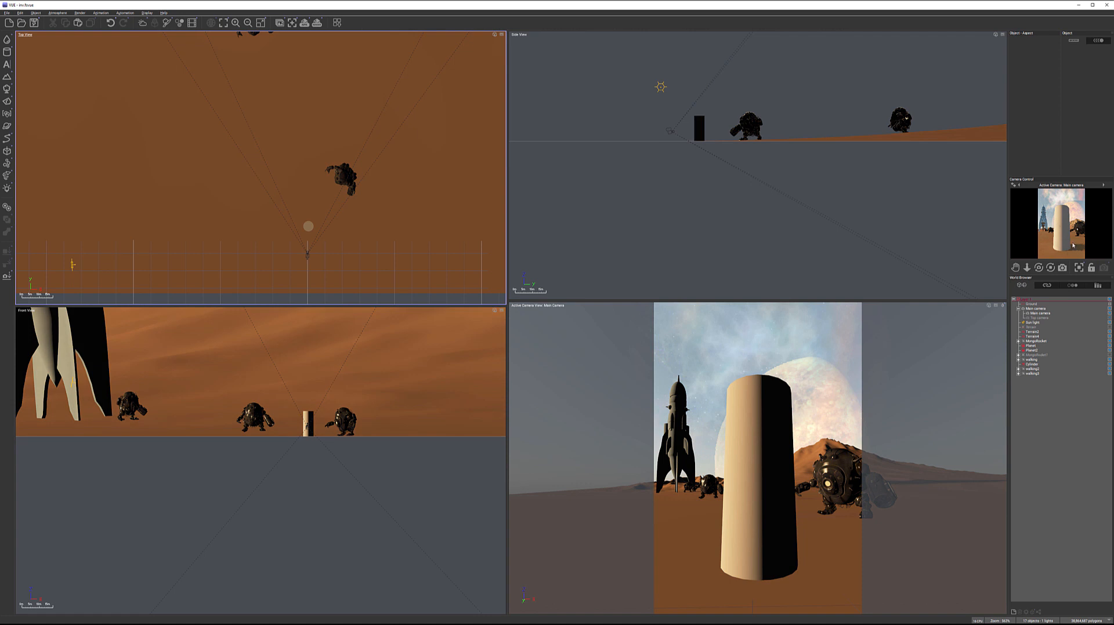
Refresh the render preview and hide the foreground column.
right_click(1081, 251)
click(1097, 189)
right_click(1080, 233)
click(1091, 245)
click(1109, 365)
click(1109, 365)
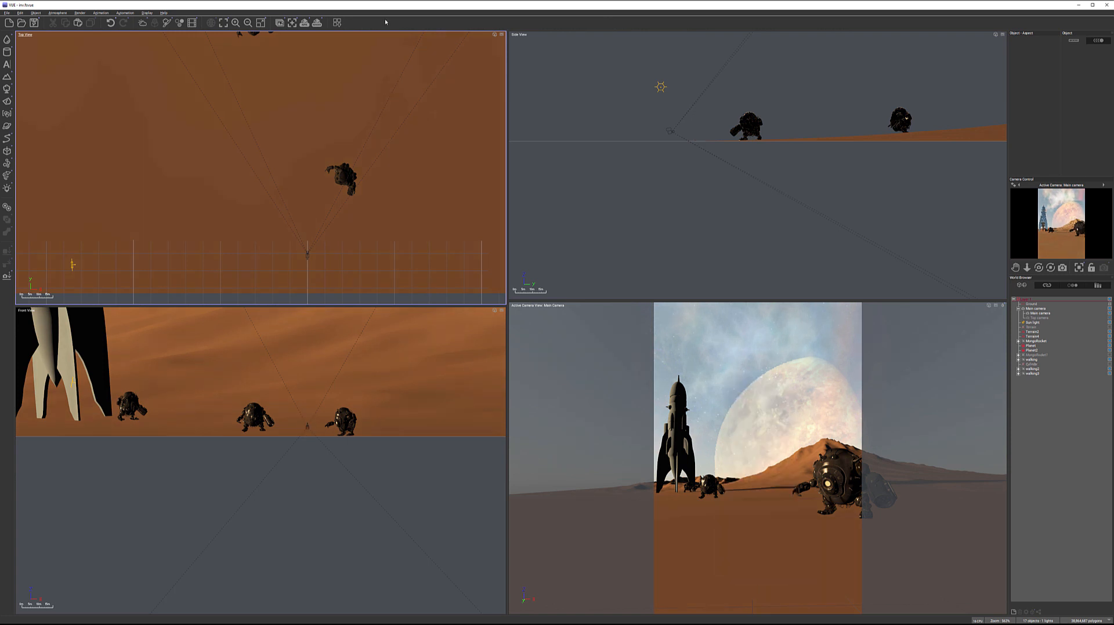
Switch the atmosphere model to Standard spectral and let the atmosphere and camera exposure be adjusted automatically.
click(58, 13)
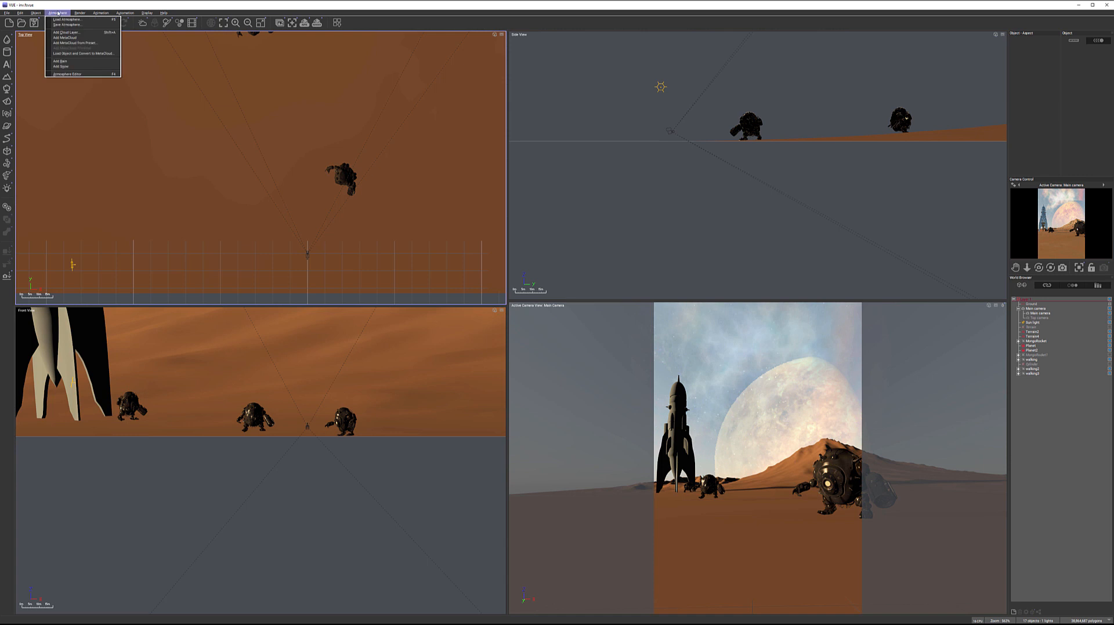
click(75, 73)
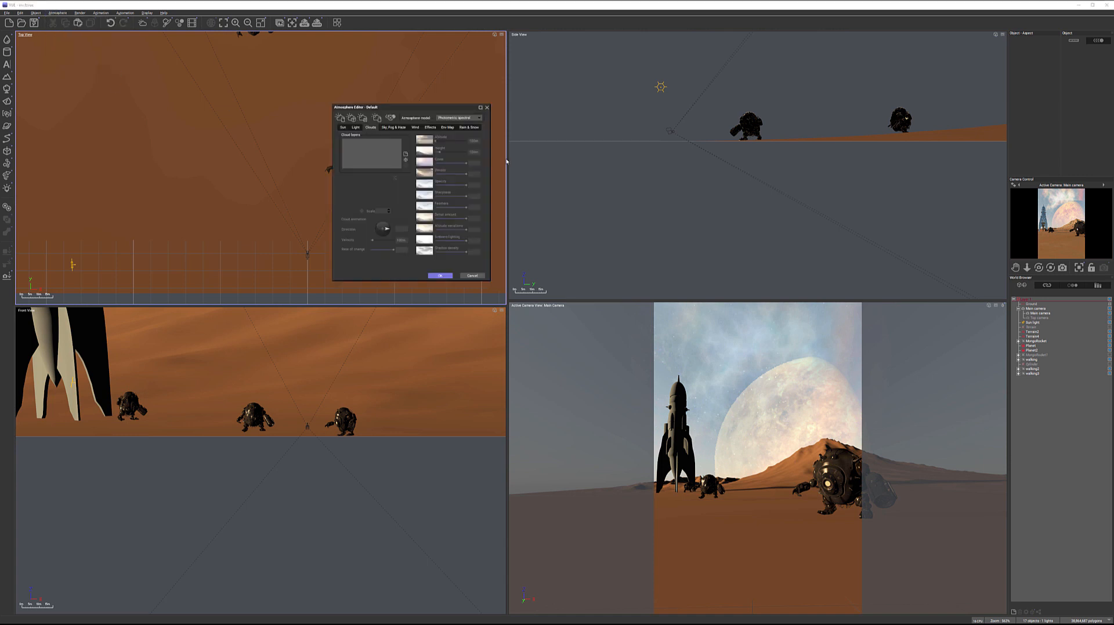
click(459, 119)
click(451, 129)
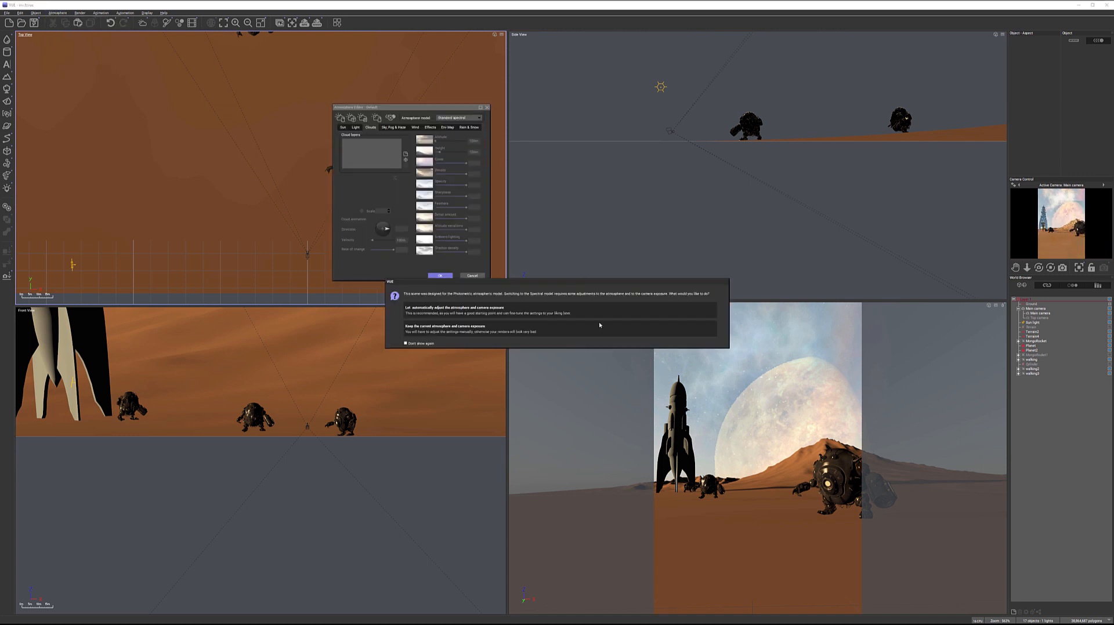
click(587, 311)
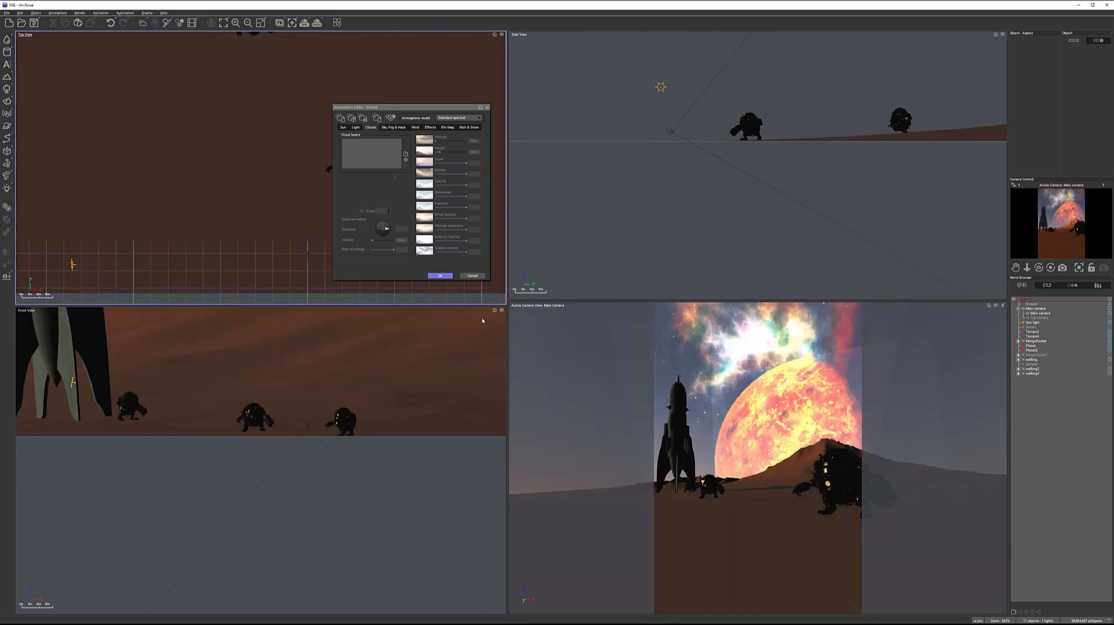
click(450, 277)
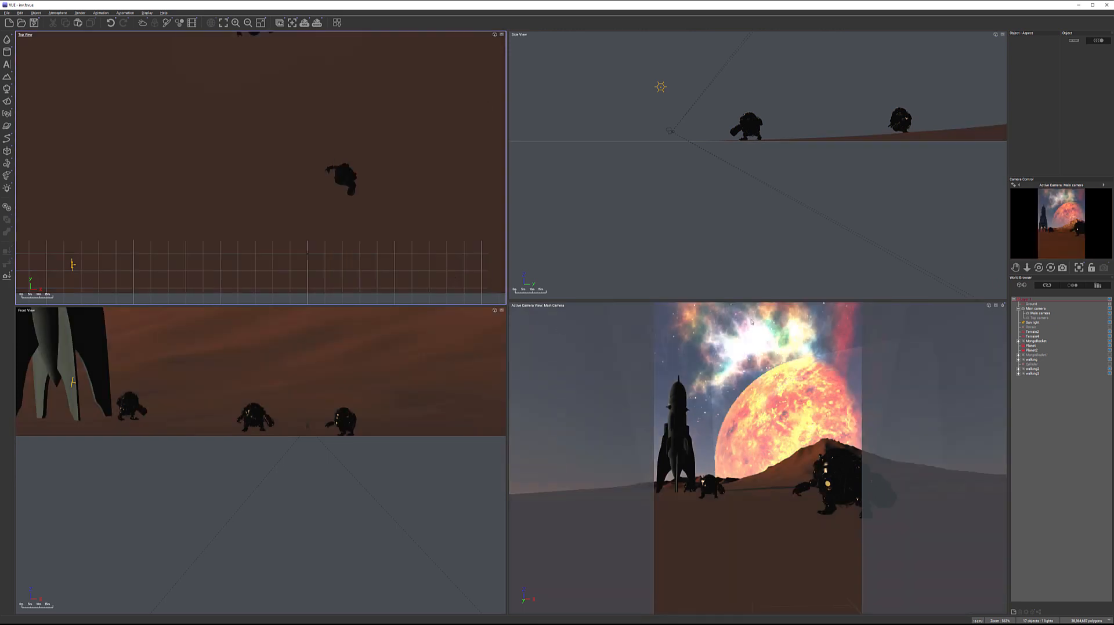
Reduce the main camera's exposure and reposition the sun light in the side view.
double_click(1039, 313)
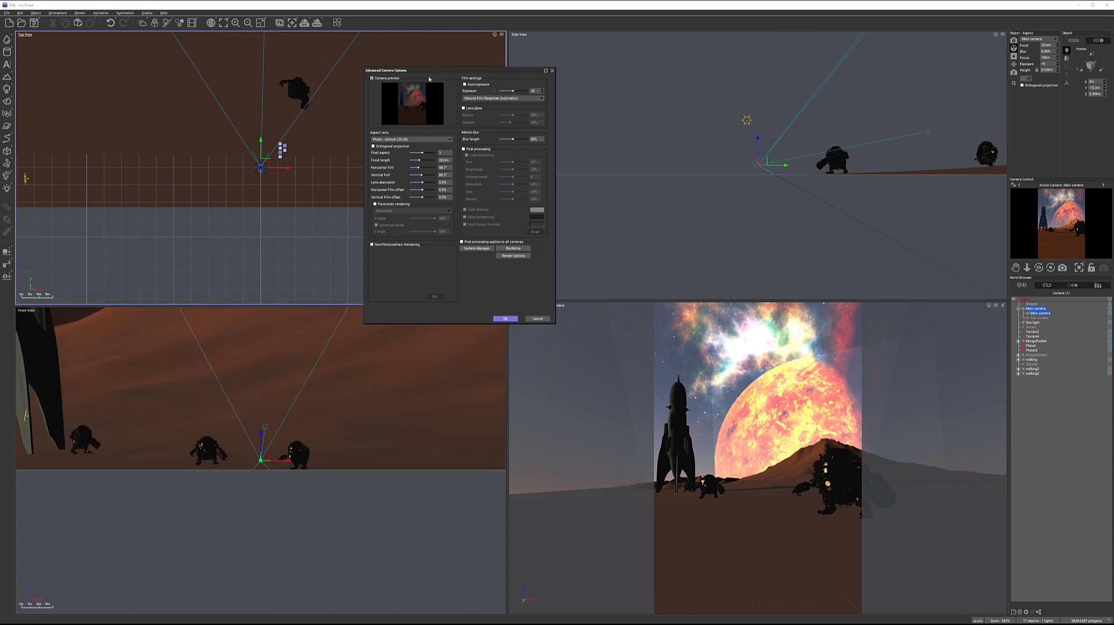
click(507, 321)
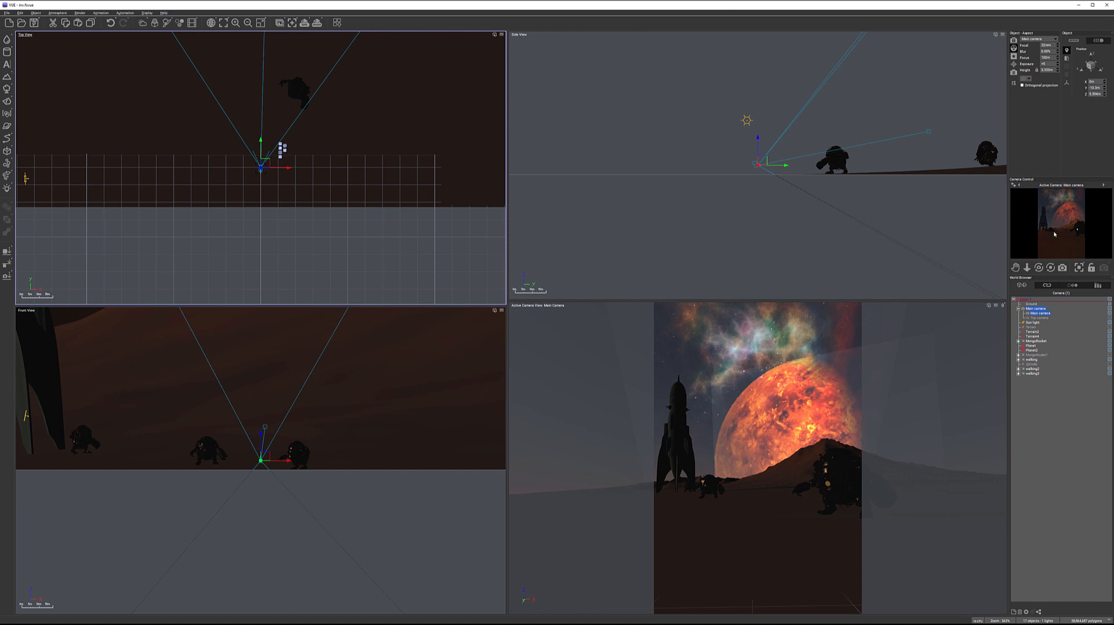
click(1037, 323)
mouse_move(781, 156)
mouse_down()
mouse_move(781, 130)
mouse_move(777, 168)
mouse_up()
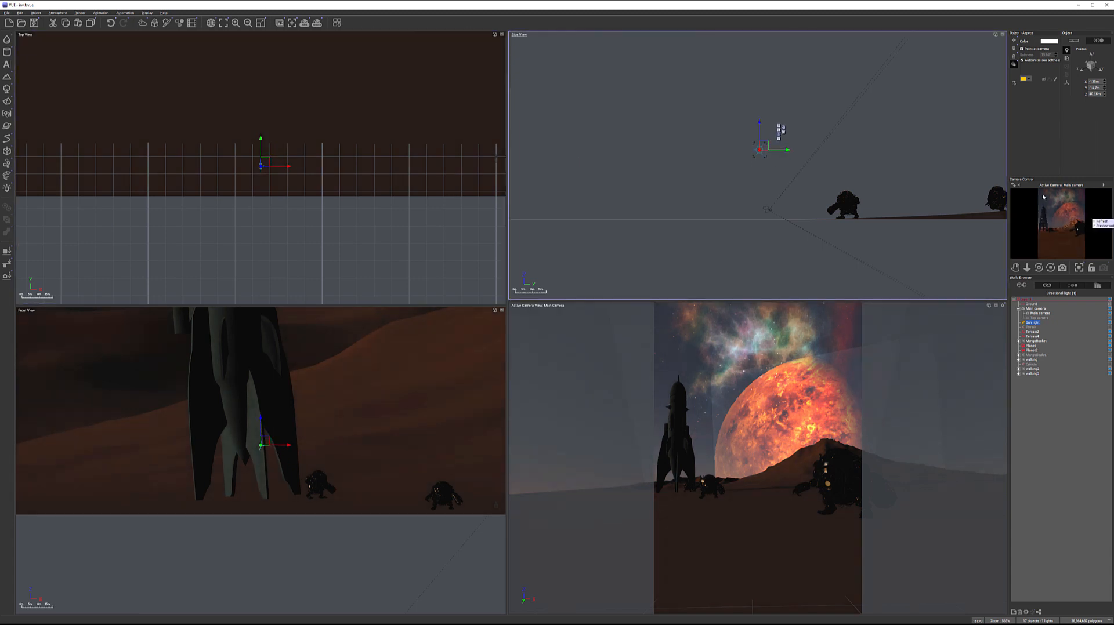
Set the atmosphere's ambient light color to a muted grey-blue, RGB 161, 180, 188.
click(64, 13)
click(87, 75)
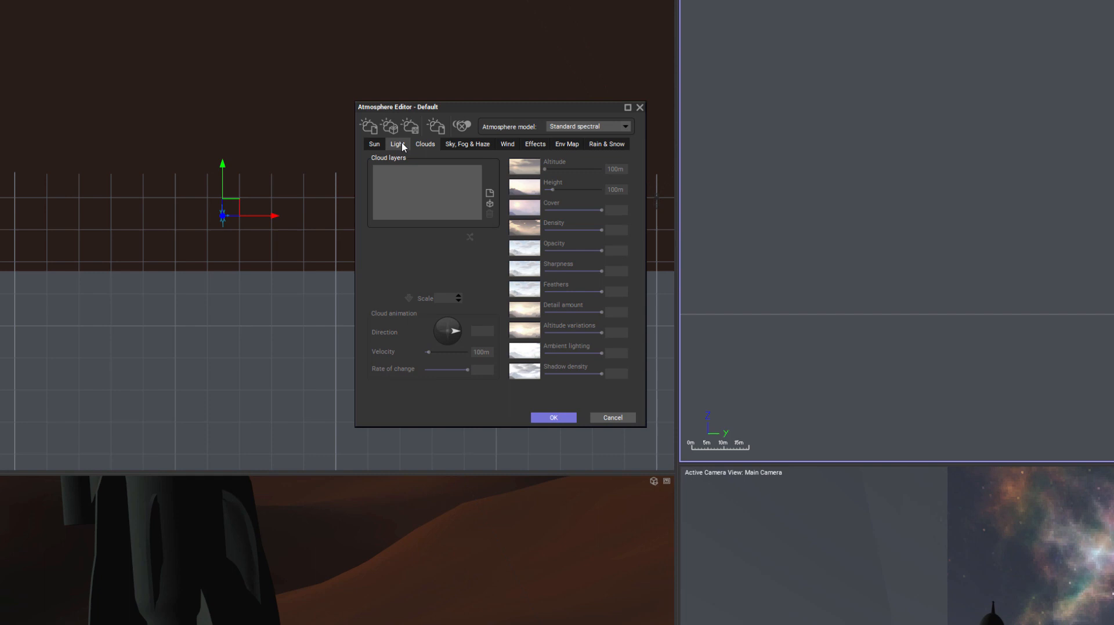
click(356, 127)
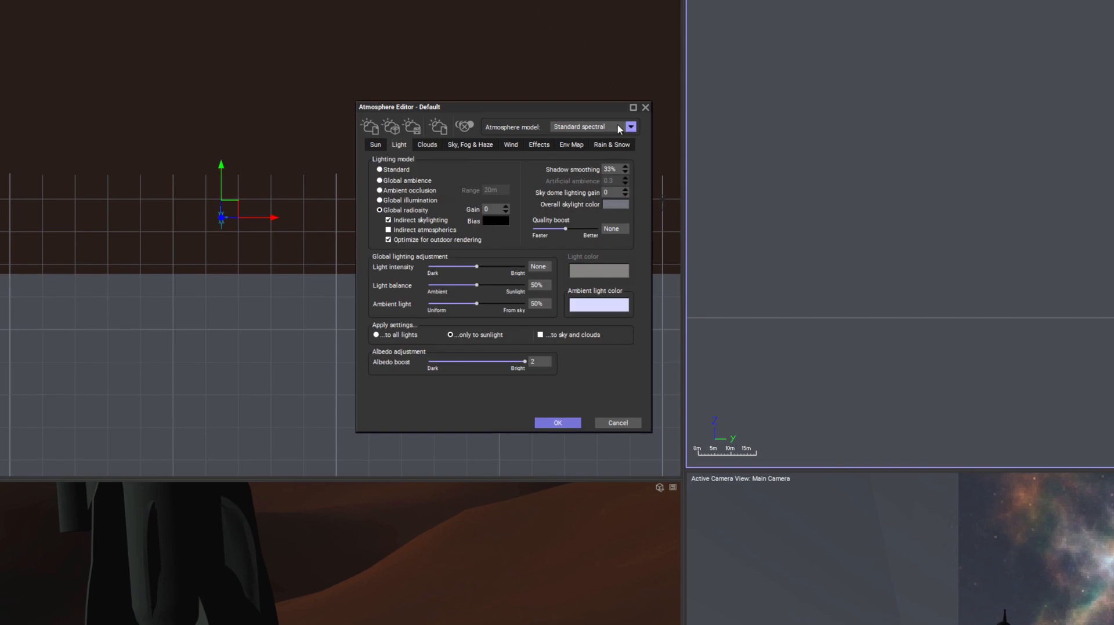
right_click(593, 307)
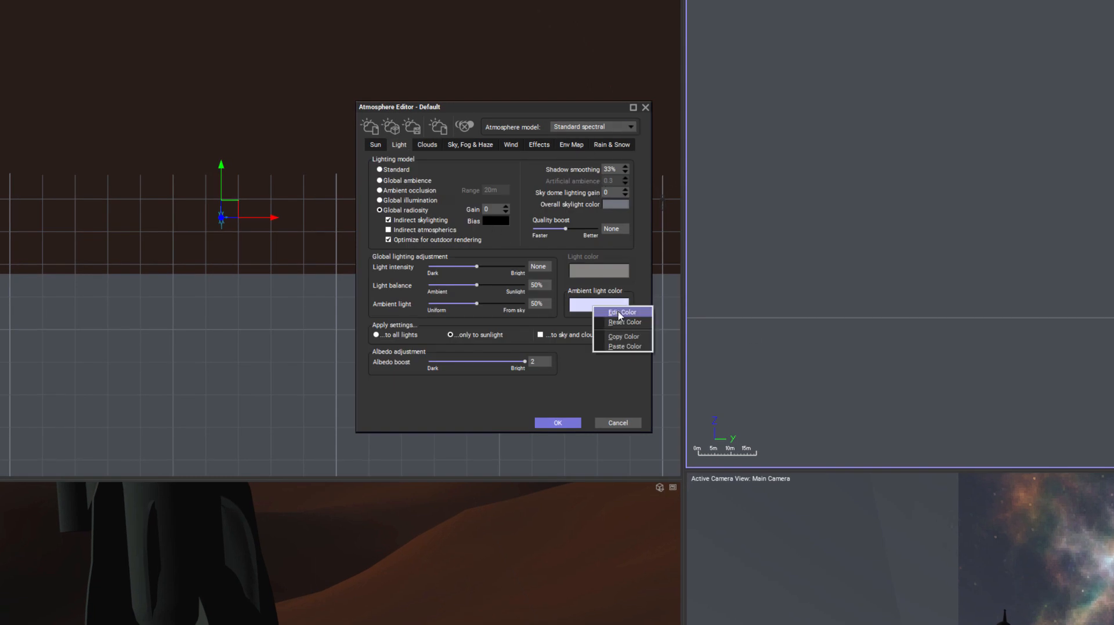
click(617, 314)
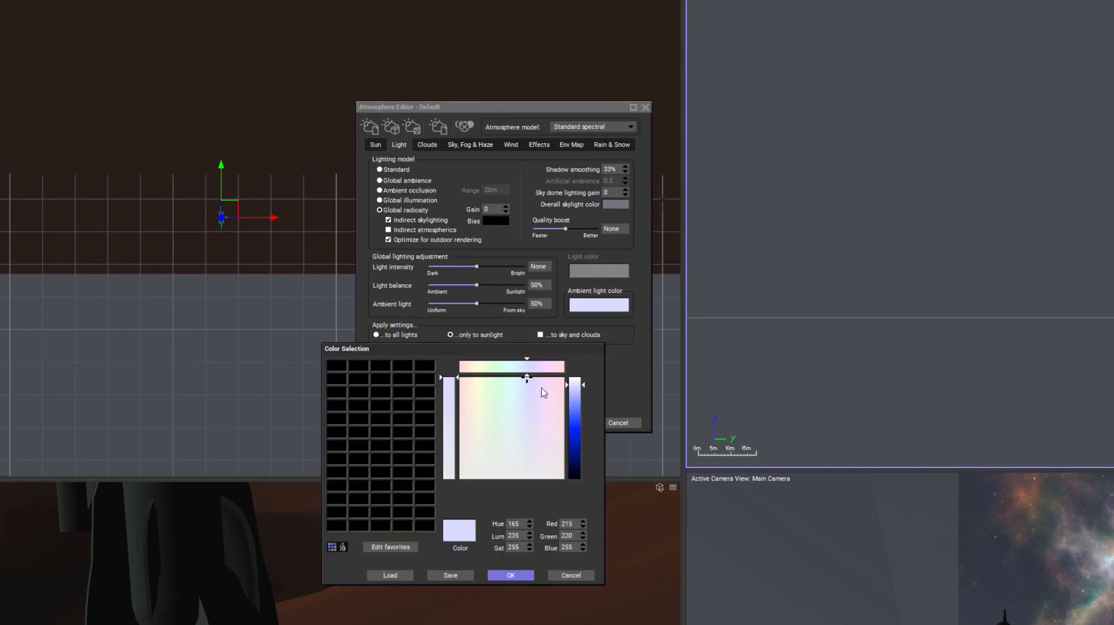
click(517, 463)
click(577, 412)
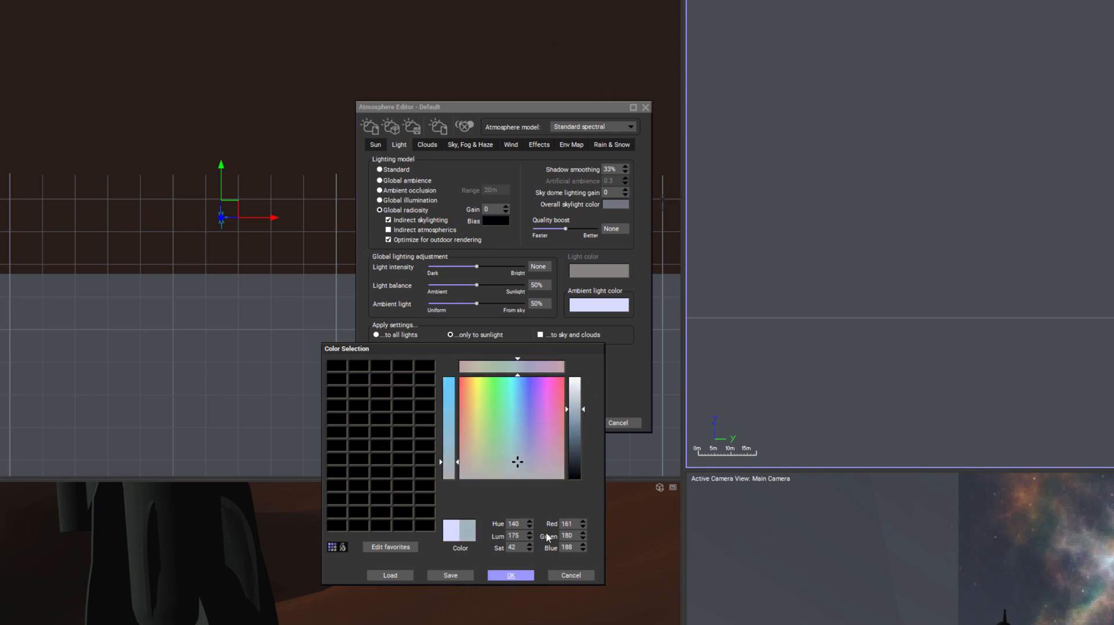
click(510, 576)
Raise the atmosphere's global light intensity and apply the lighting changes.
drag(477, 266, 497, 266)
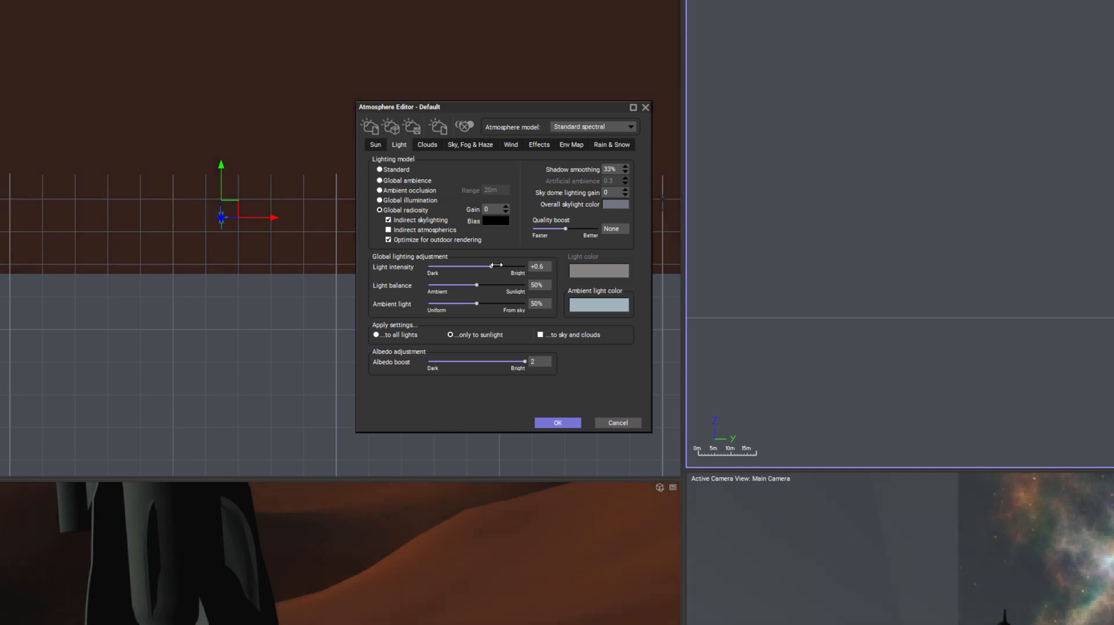
drag(497, 265, 499, 266)
click(558, 424)
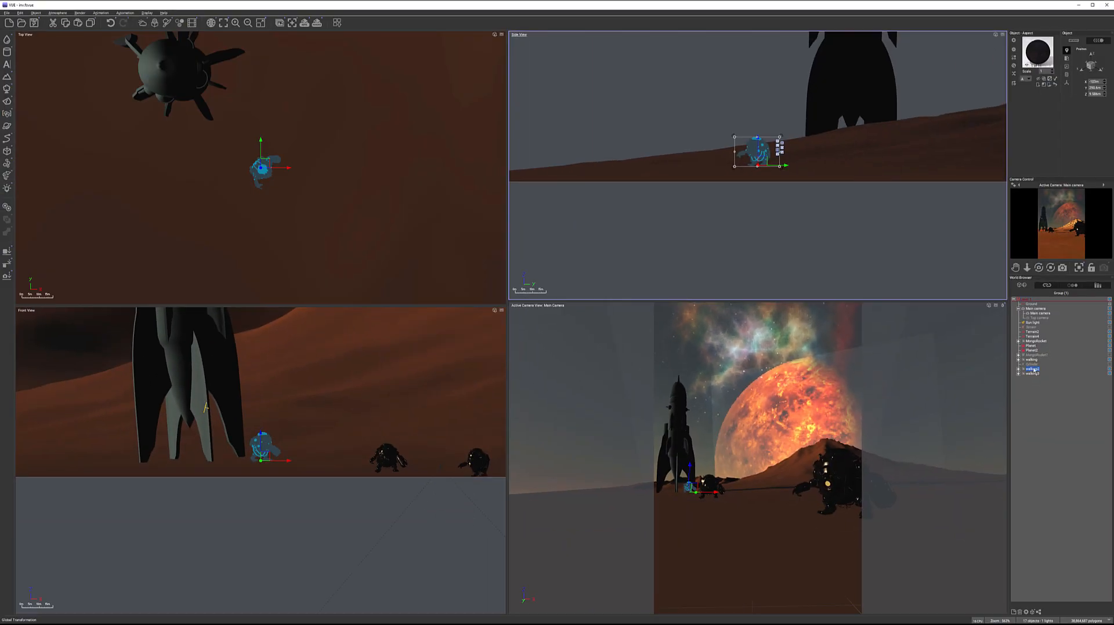
Select the three walking mechs together and paste the copied multi-material onto them.
click(1033, 359)
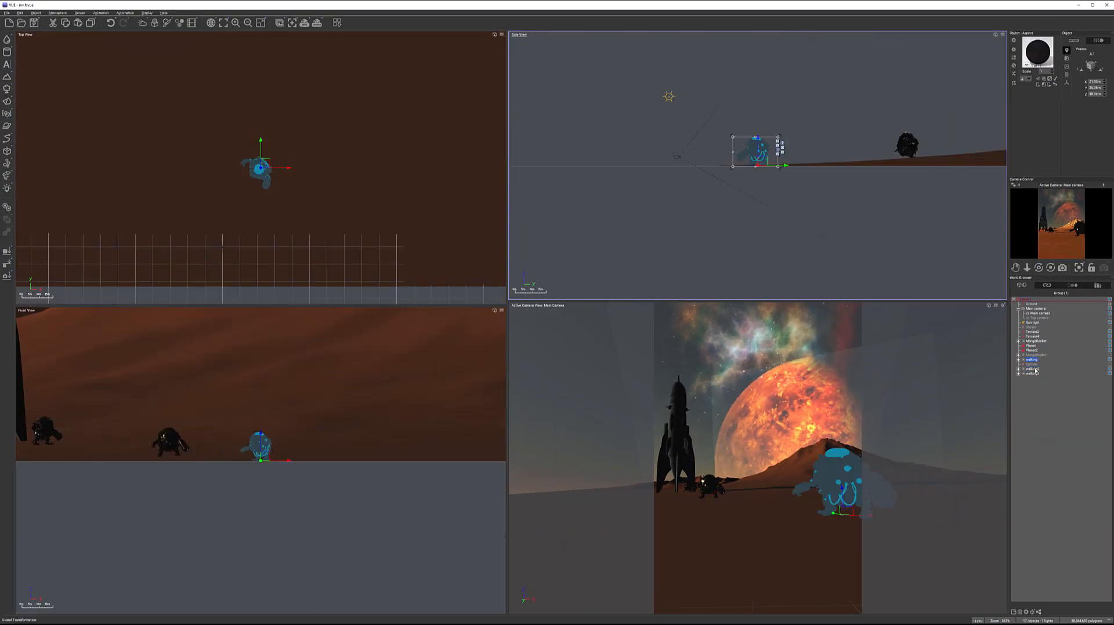
shift+click(1039, 373)
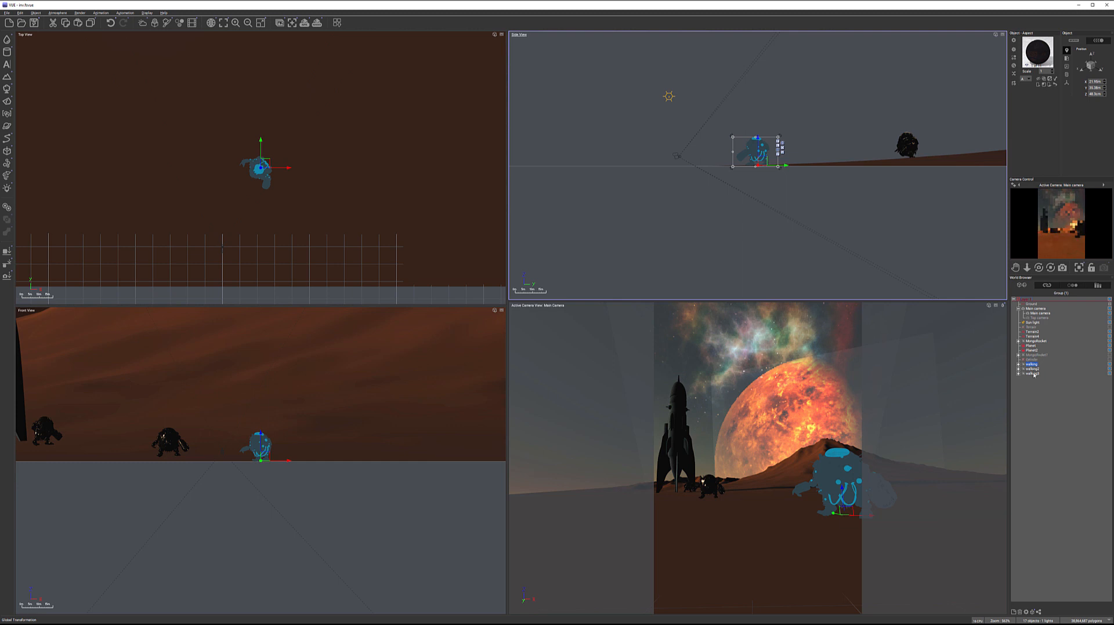
right_click(1041, 58)
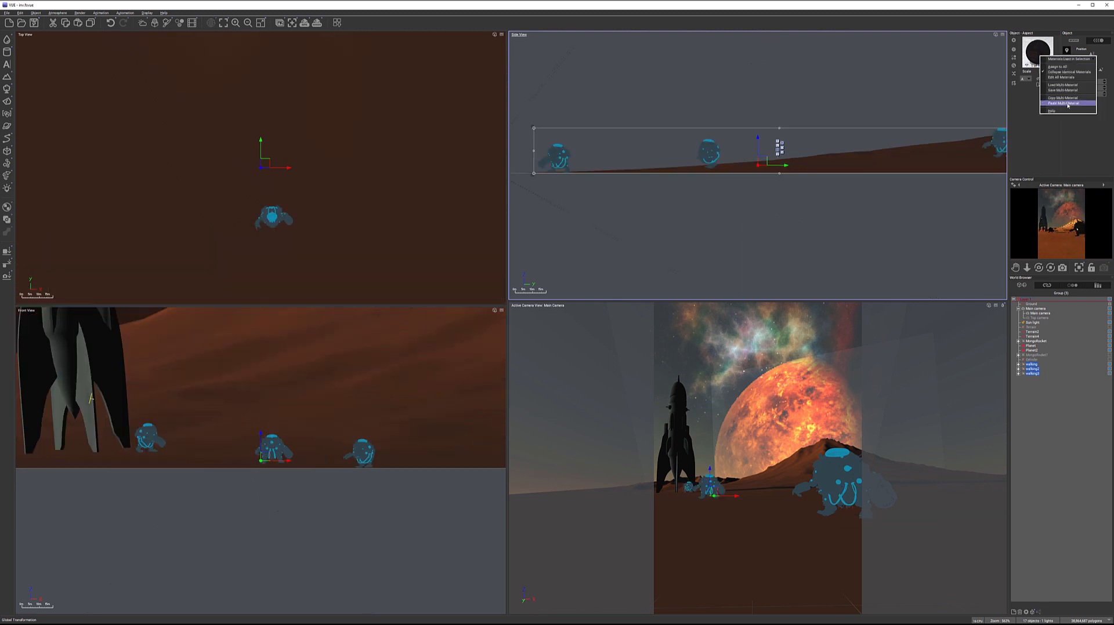
click(1057, 78)
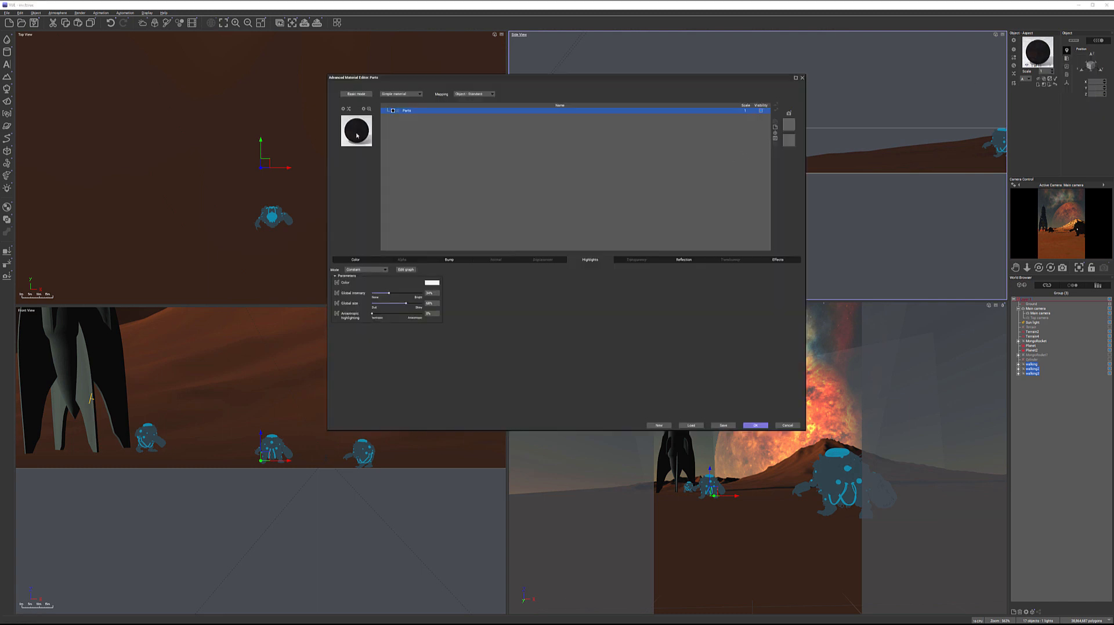
click(802, 78)
right_click(1036, 53)
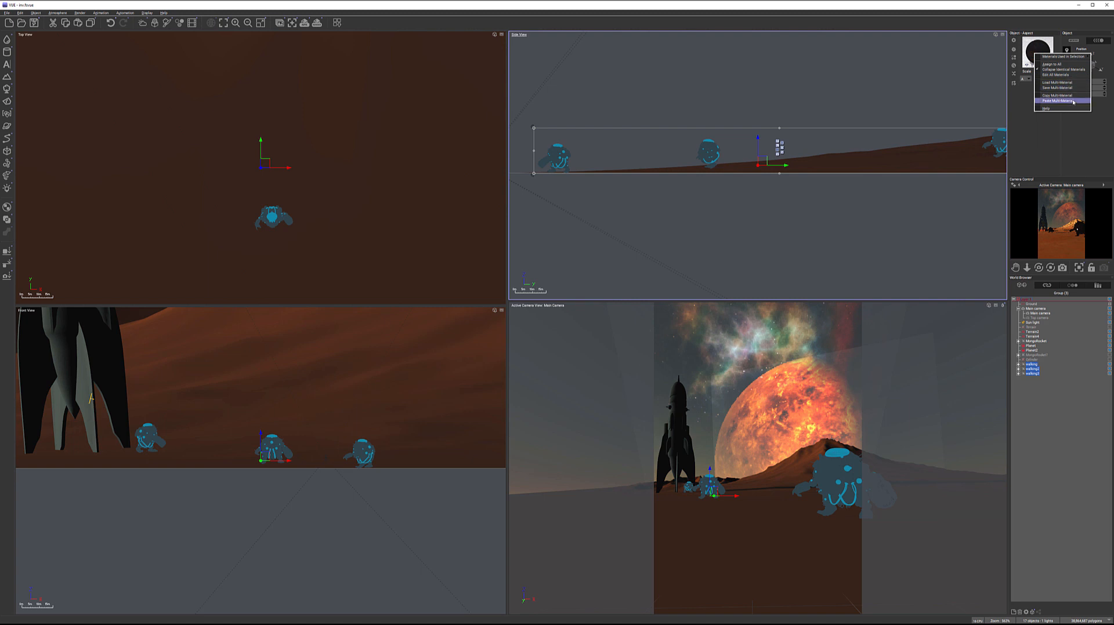
click(1068, 100)
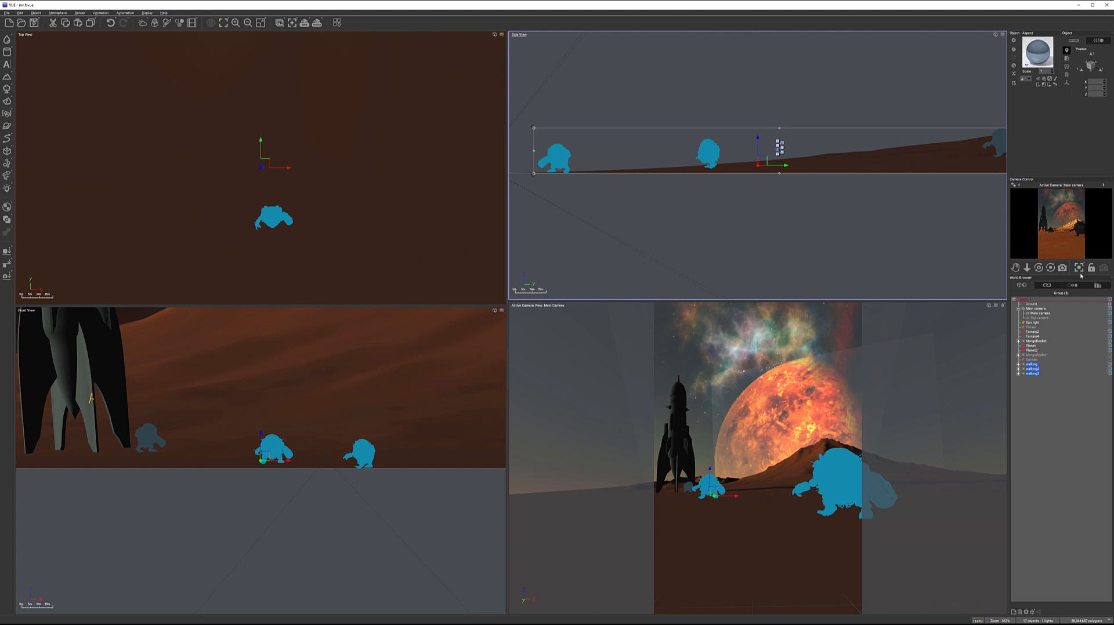
click(1048, 411)
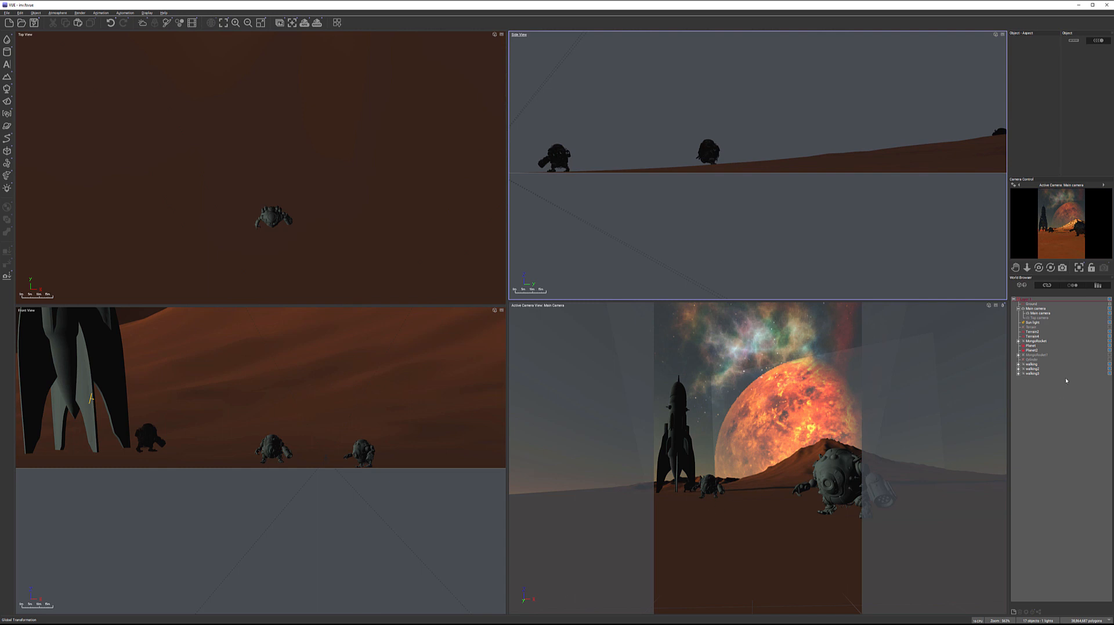
Add a new layer above Sand flow in the mountain terrain's material and set its color mode to Natural grain.
click(1037, 336)
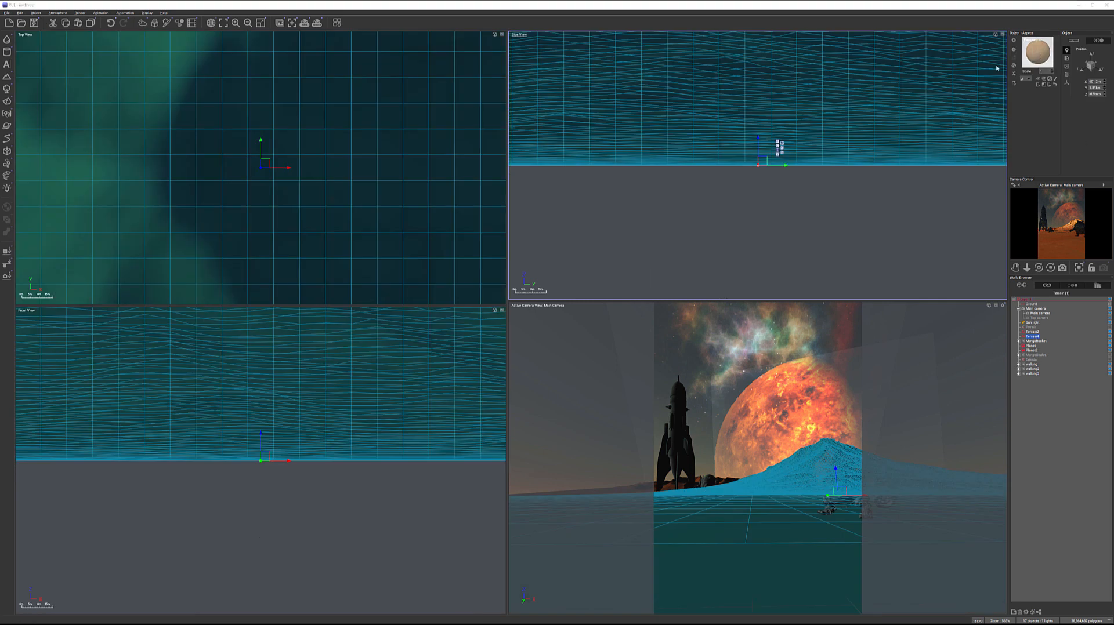
double_click(1038, 53)
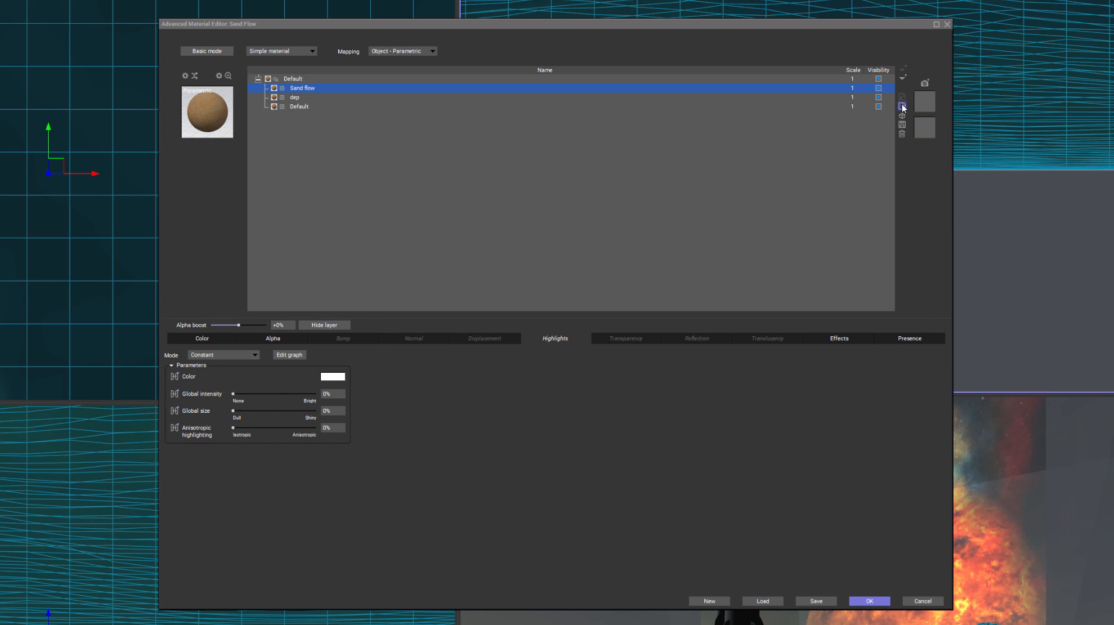
click(902, 106)
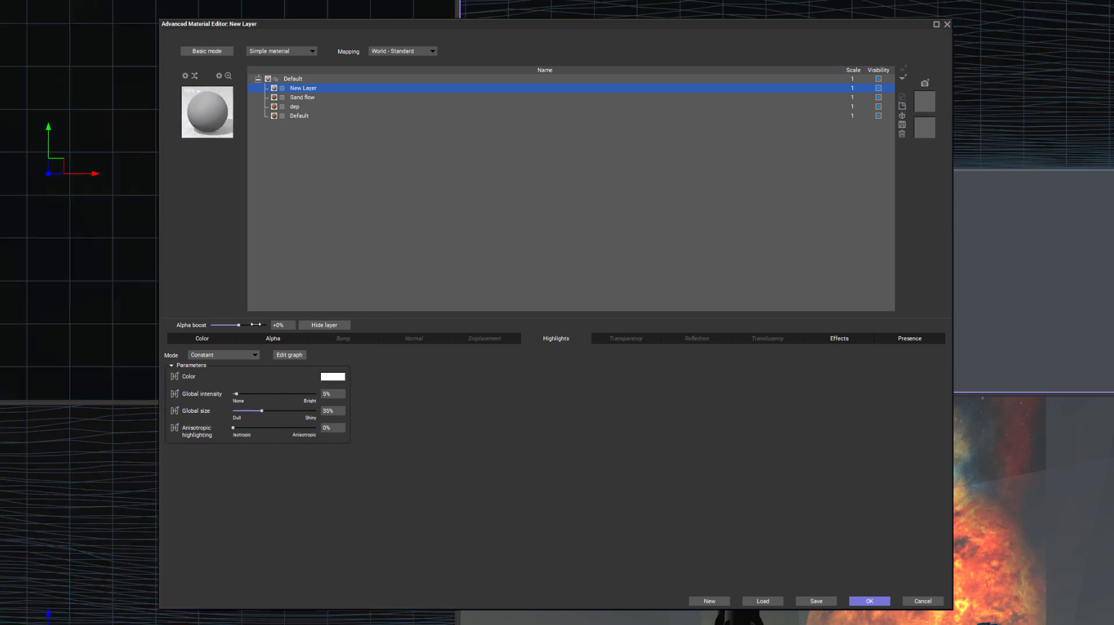
click(207, 339)
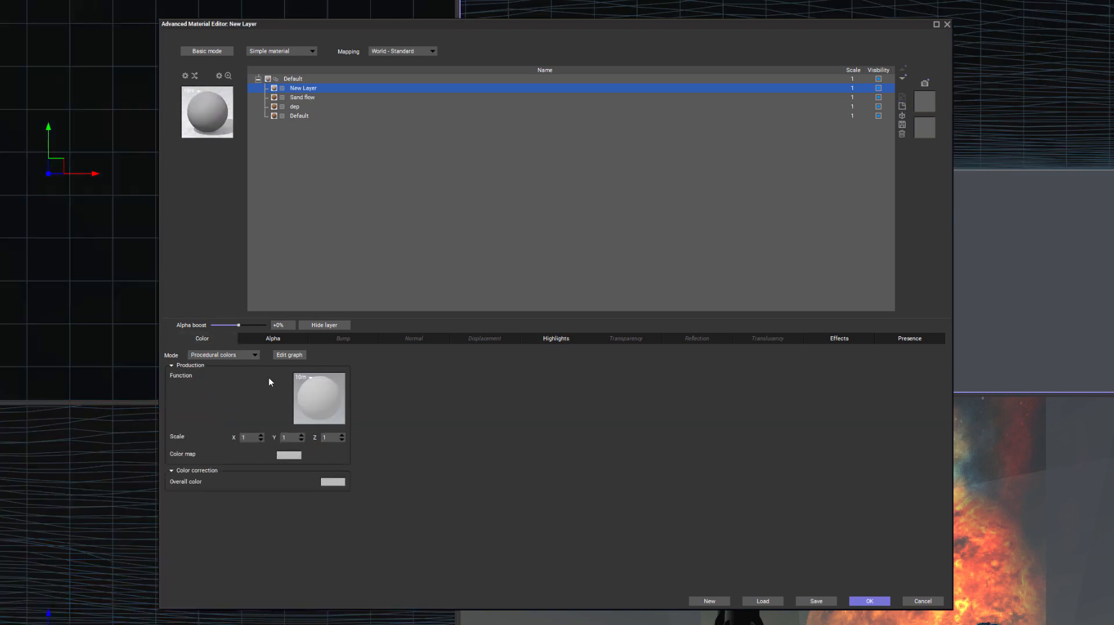
click(232, 355)
click(217, 385)
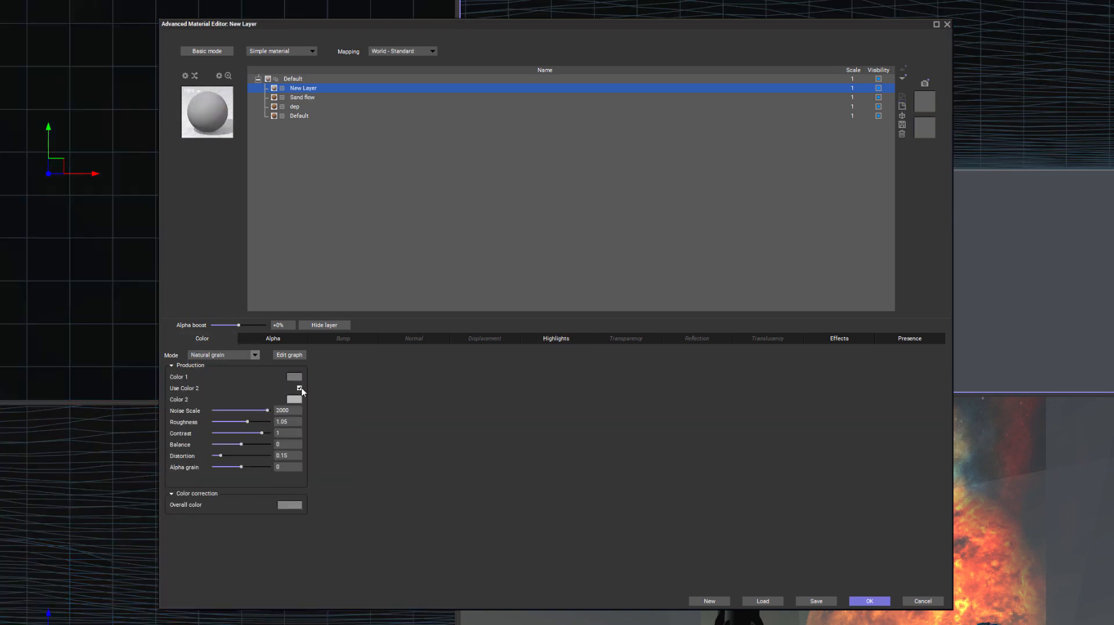
Set Color 1 of the new layer's natural grain to a dark brownish grey.
click(294, 378)
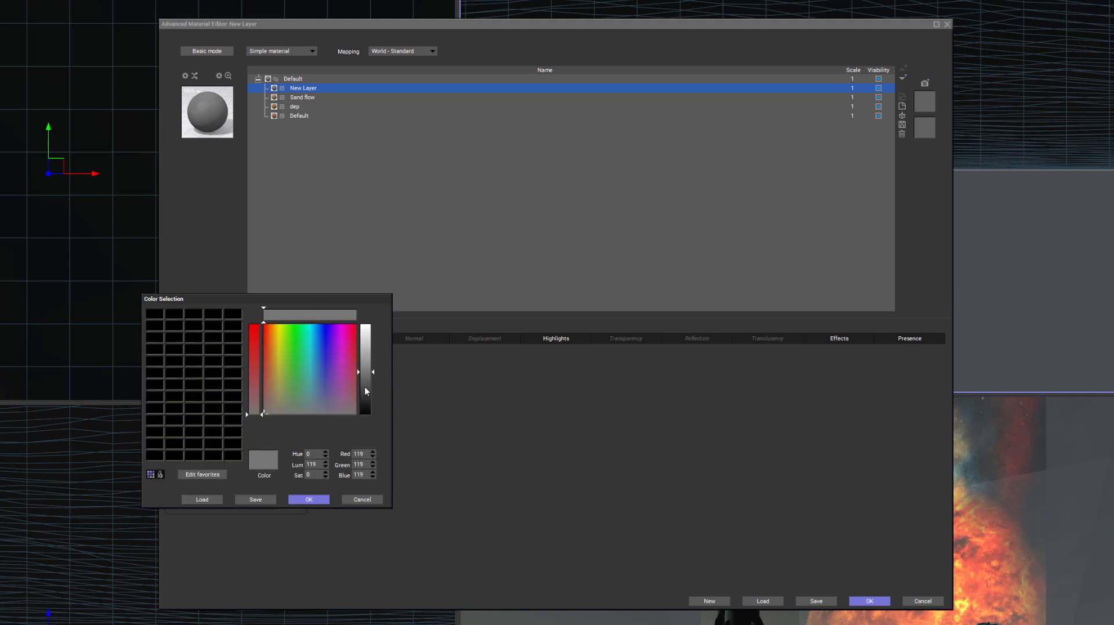
click(363, 393)
click(271, 407)
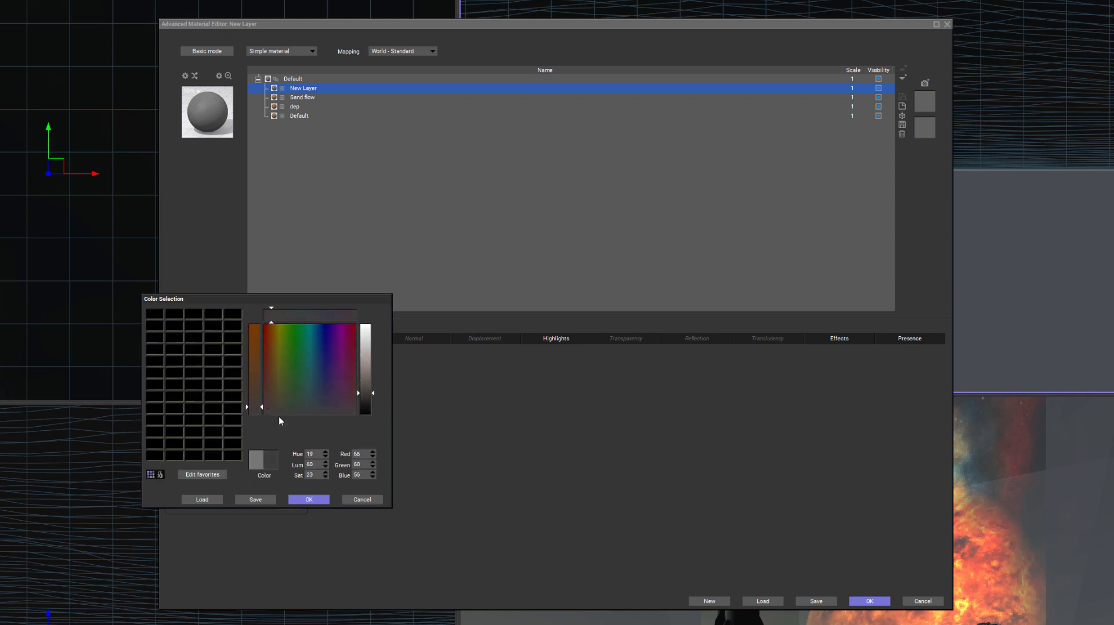
click(309, 499)
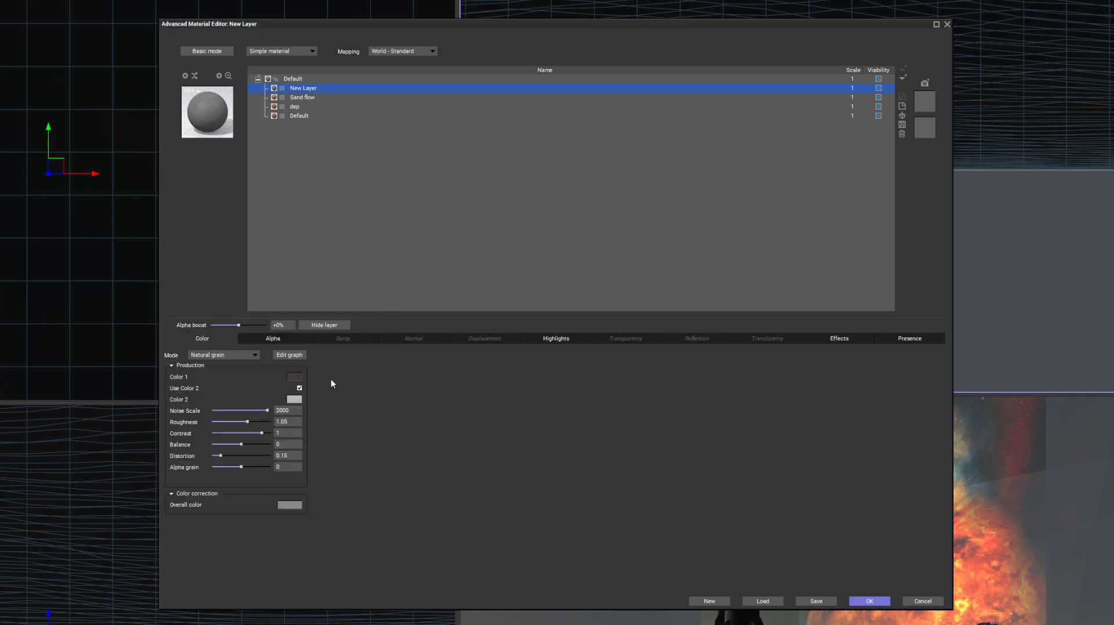
Set Color 2 of the new layer's natural grain to a reddish brown, RGB 165, 107, 78.
click(294, 400)
click(270, 411)
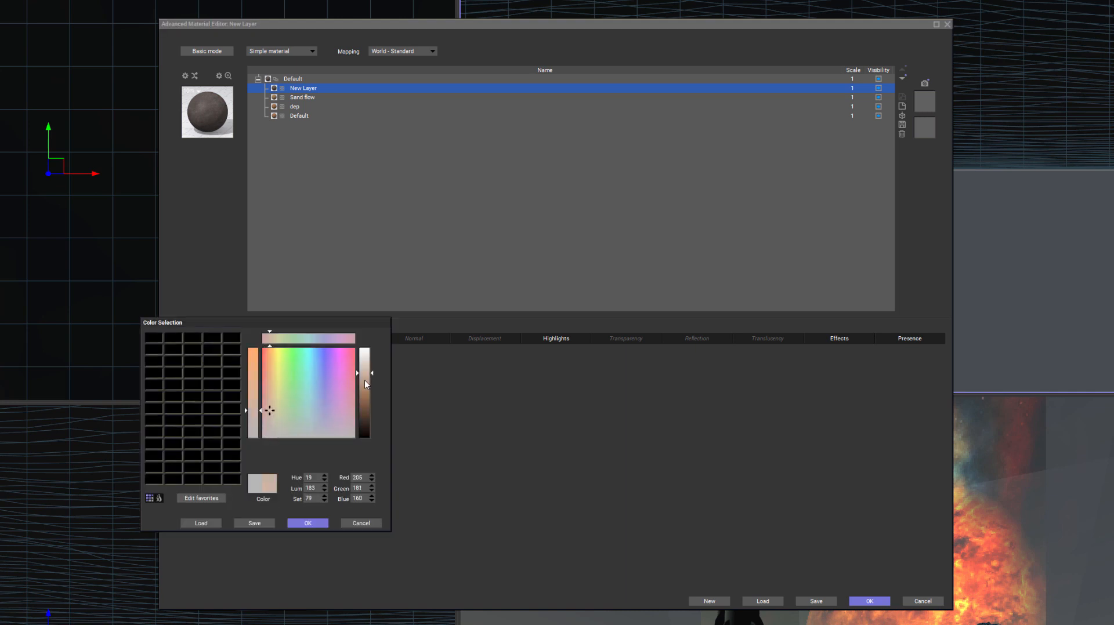
click(362, 395)
drag(273, 408, 268, 406)
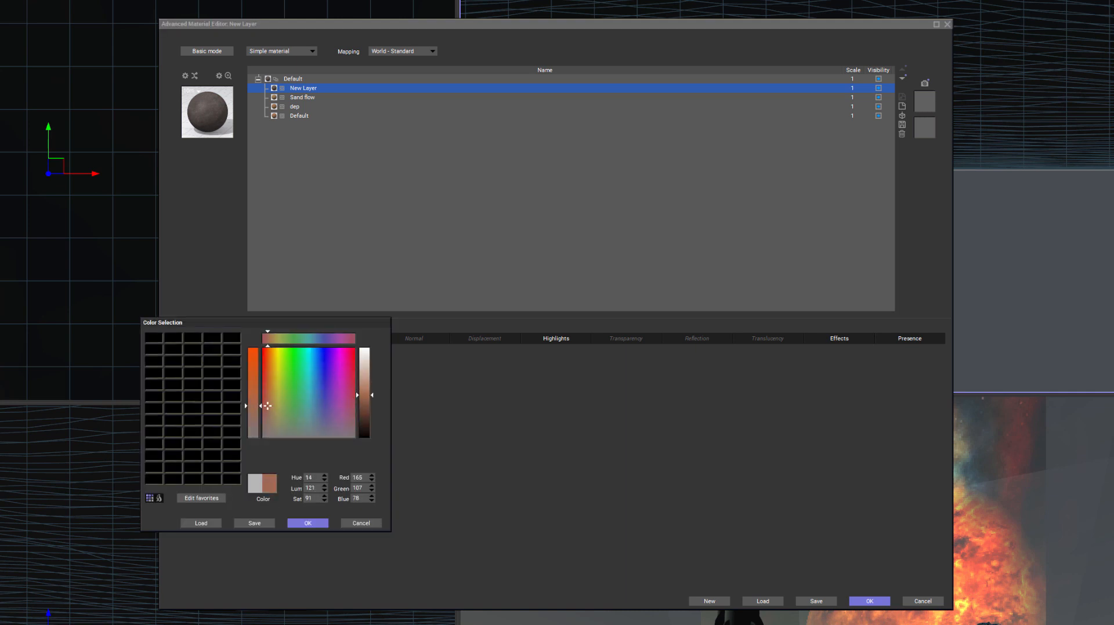
click(318, 526)
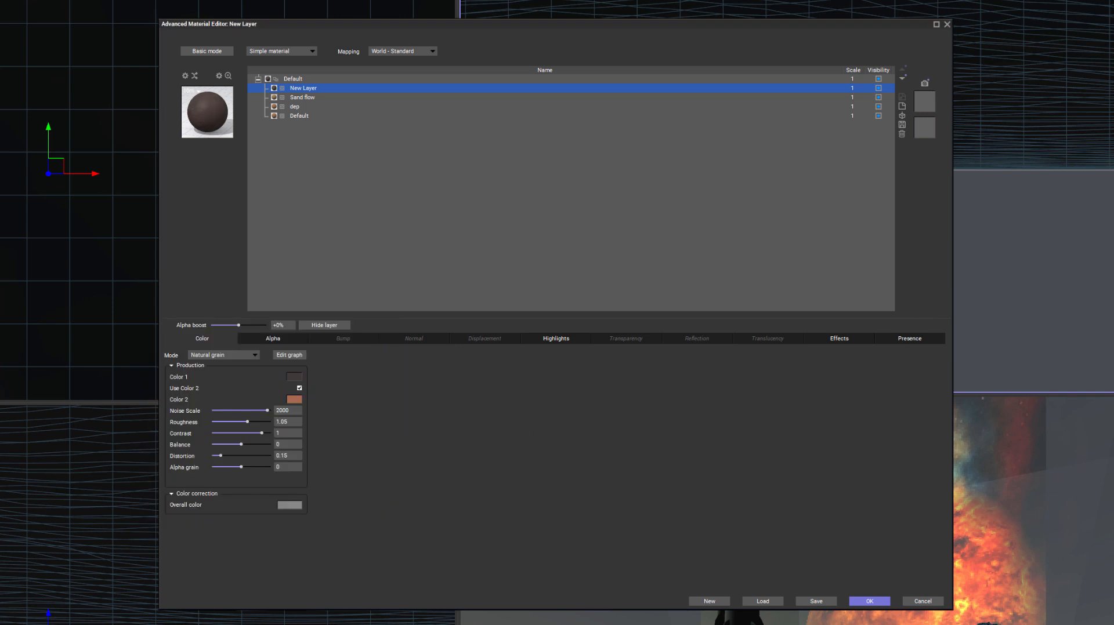
Restrict the new layer's presence to the terrain's lower altitudes with a fuzzy top edge, and accept the material.
click(909, 341)
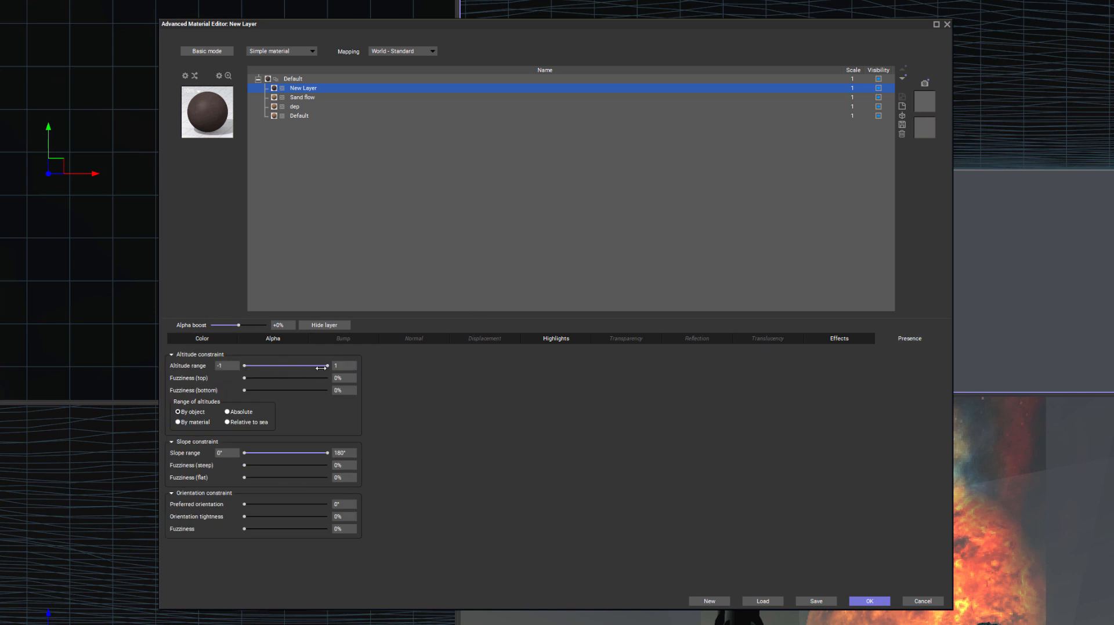
drag(327, 364, 251, 378)
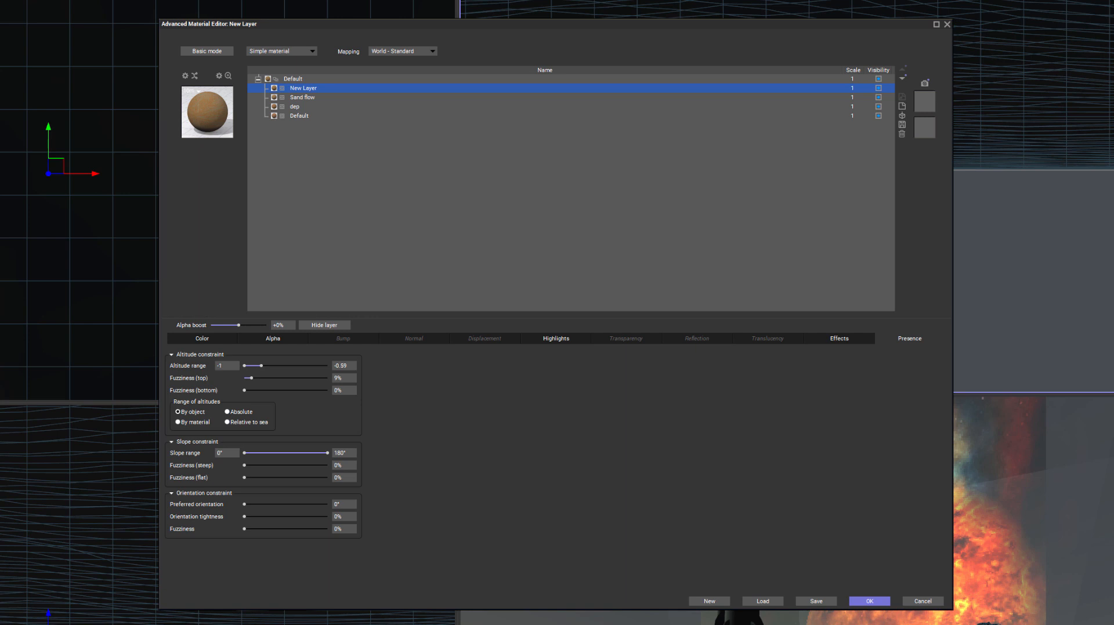
drag(251, 378, 259, 365)
mouse_move(265, 365)
mouse_down()
mouse_move(264, 378)
mouse_move(276, 378)
mouse_move(261, 377)
mouse_up()
click(883, 602)
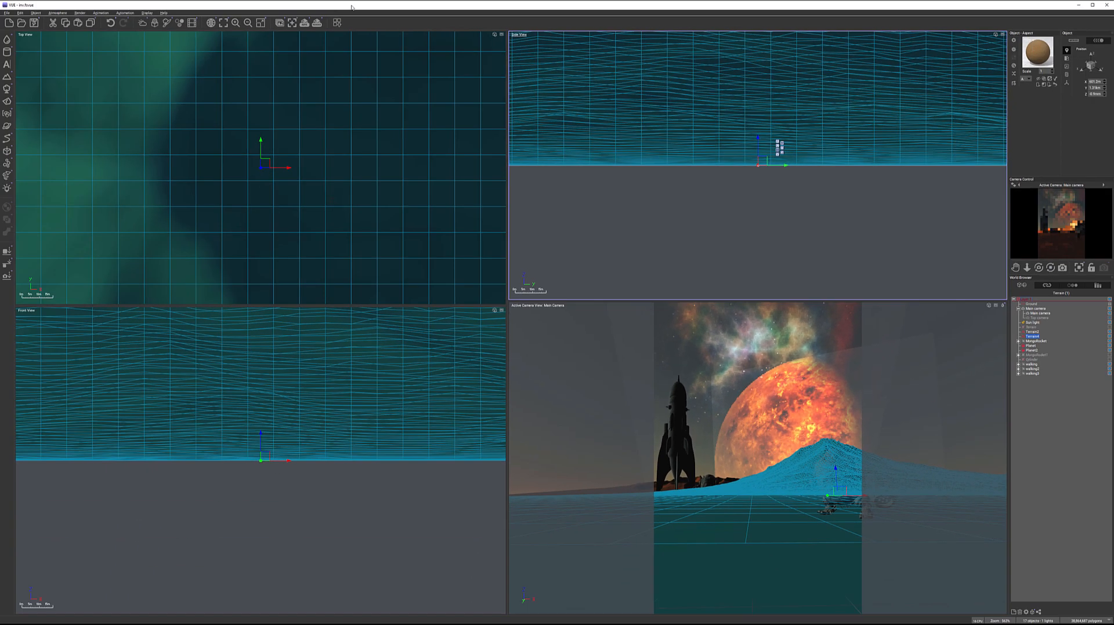
Render the scene, ignoring the luminous materials warning, examine the result and close the render display.
click(317, 23)
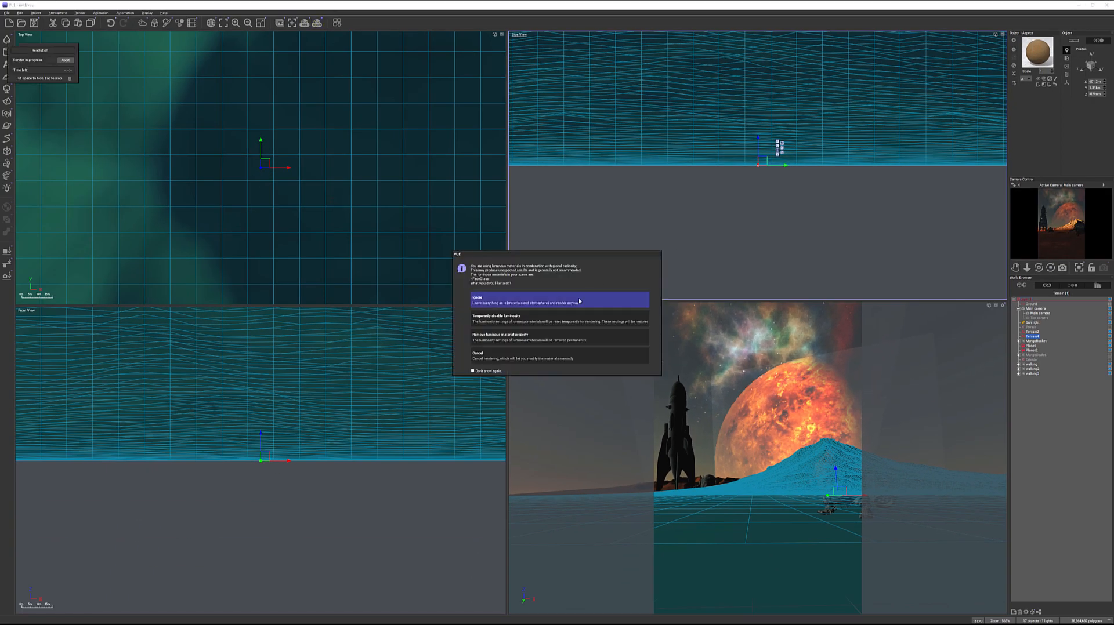
click(510, 299)
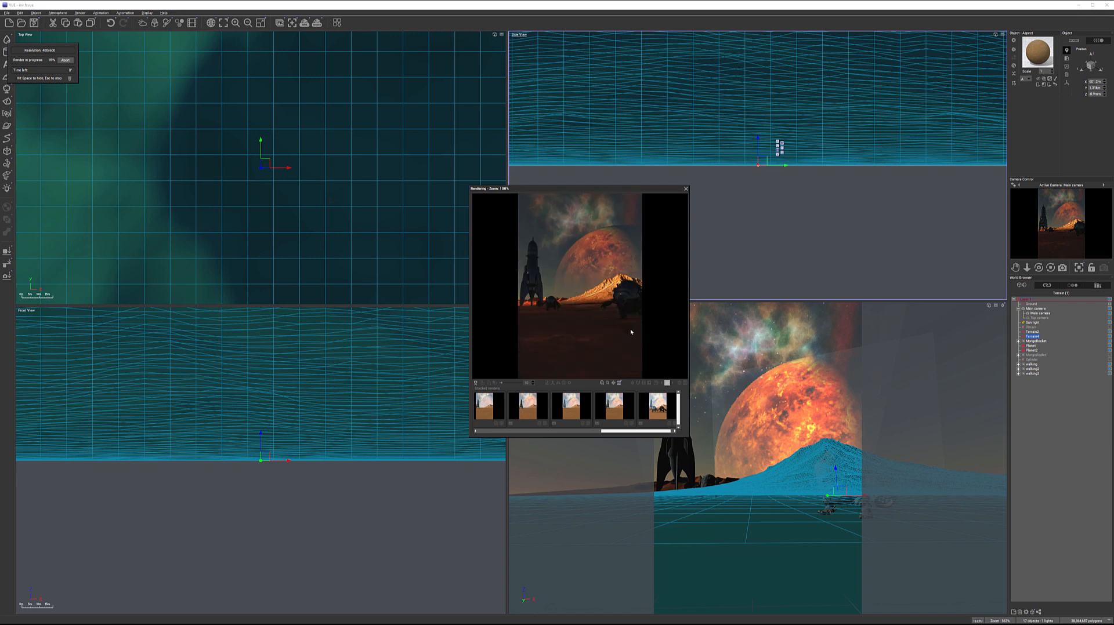
click(262, 162)
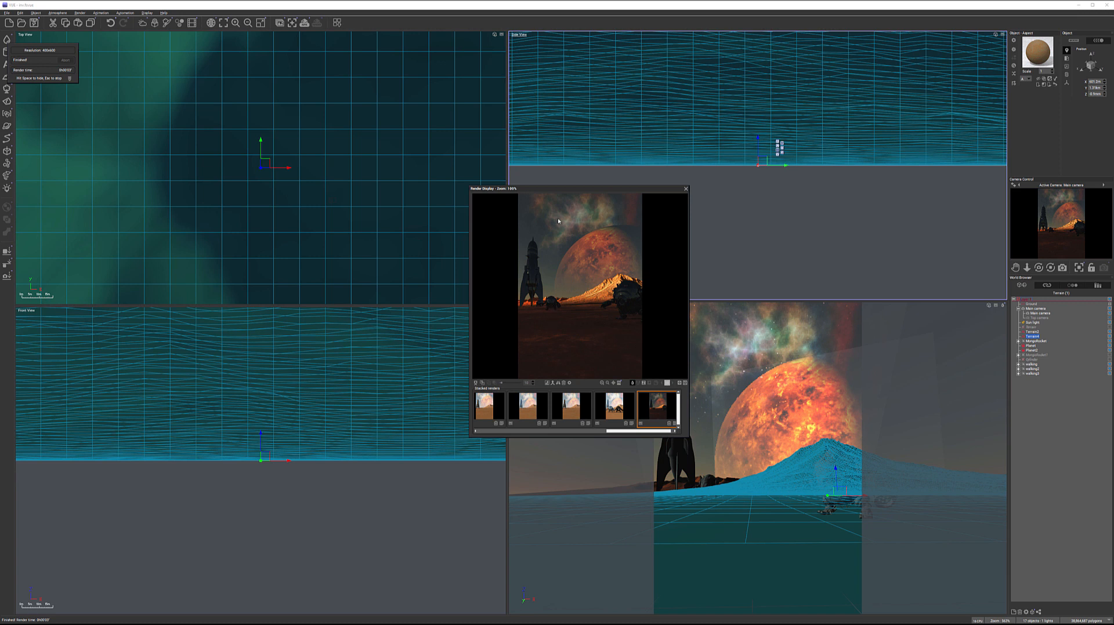
click(685, 191)
Select the sun light and move it along the X axis in the top view, toward the camera.
click(1033, 323)
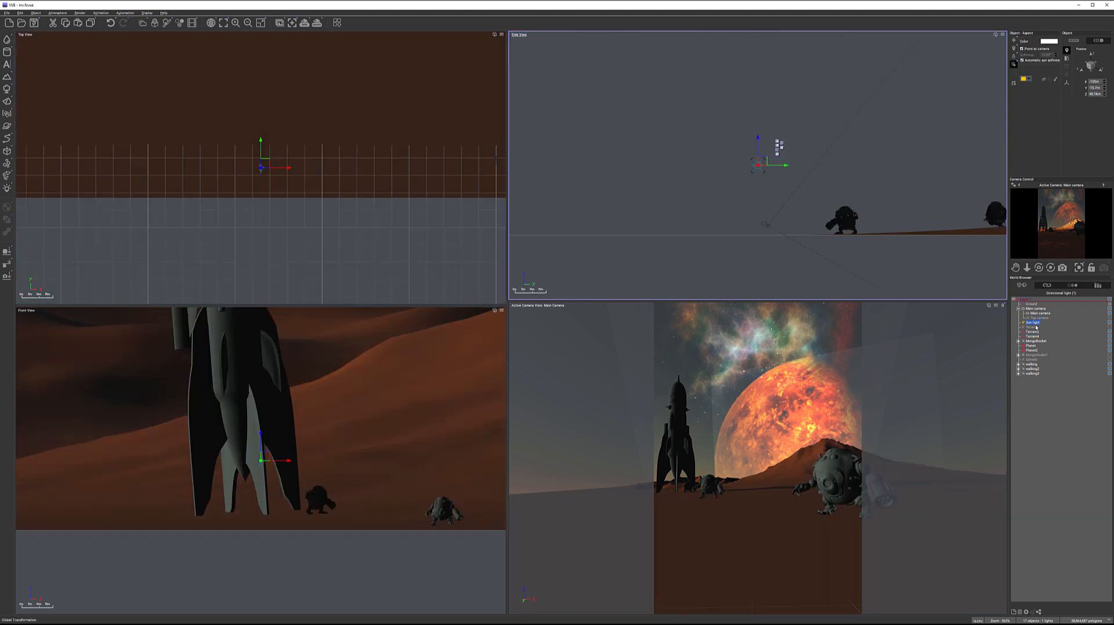
drag(331, 191, 341, 207)
click(723, 162)
scroll(611, 171, down, 4)
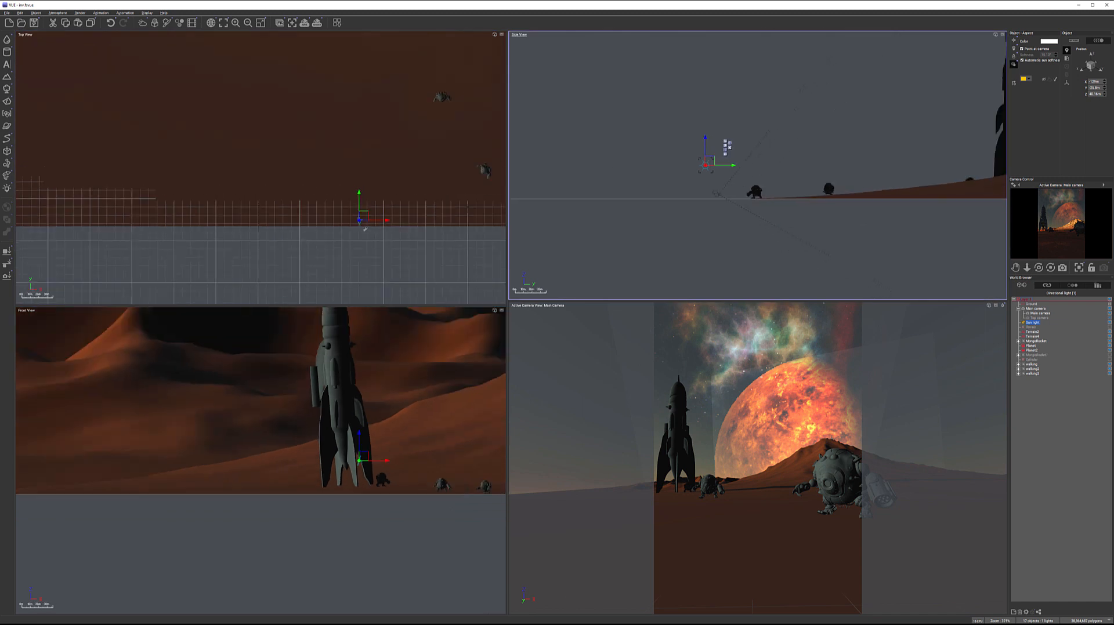
drag(384, 221, 424, 222)
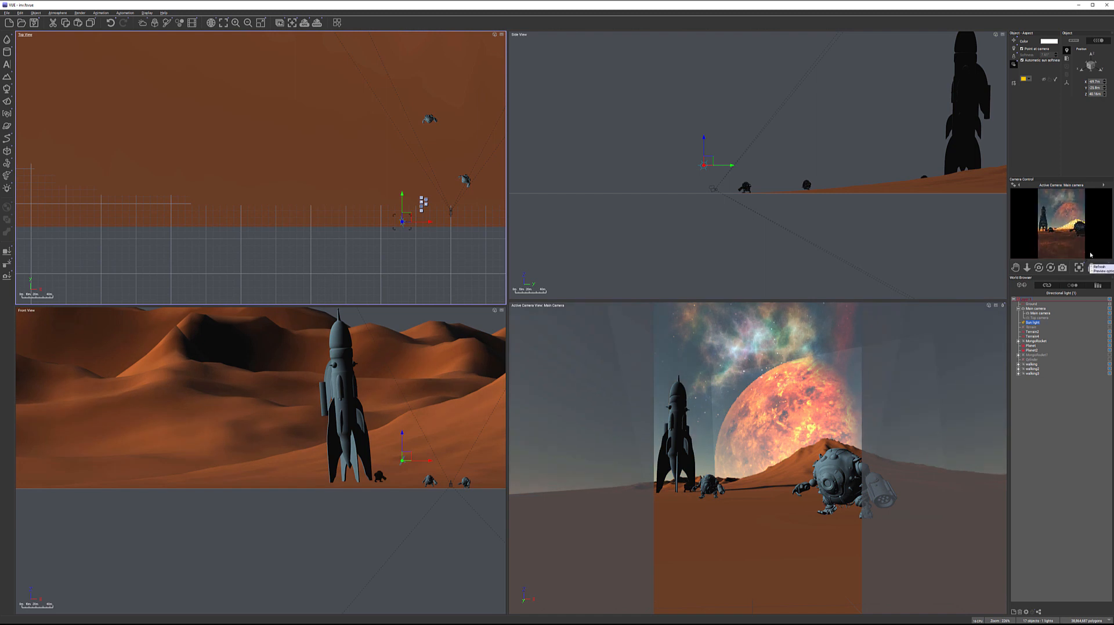
right_drag(465, 244, 390, 240)
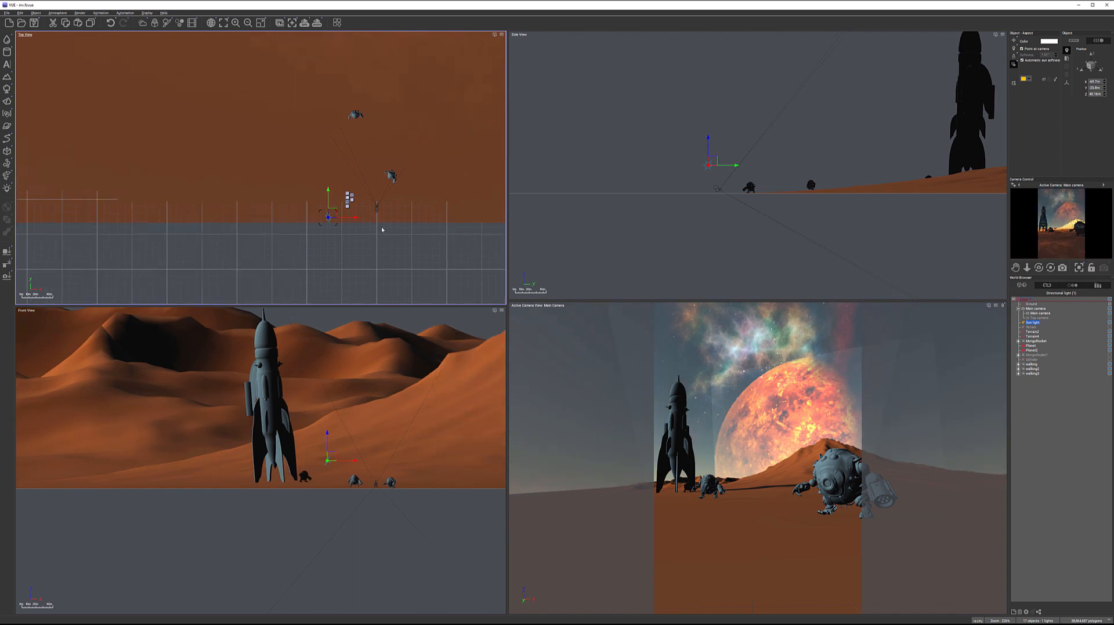
drag(351, 217, 366, 214)
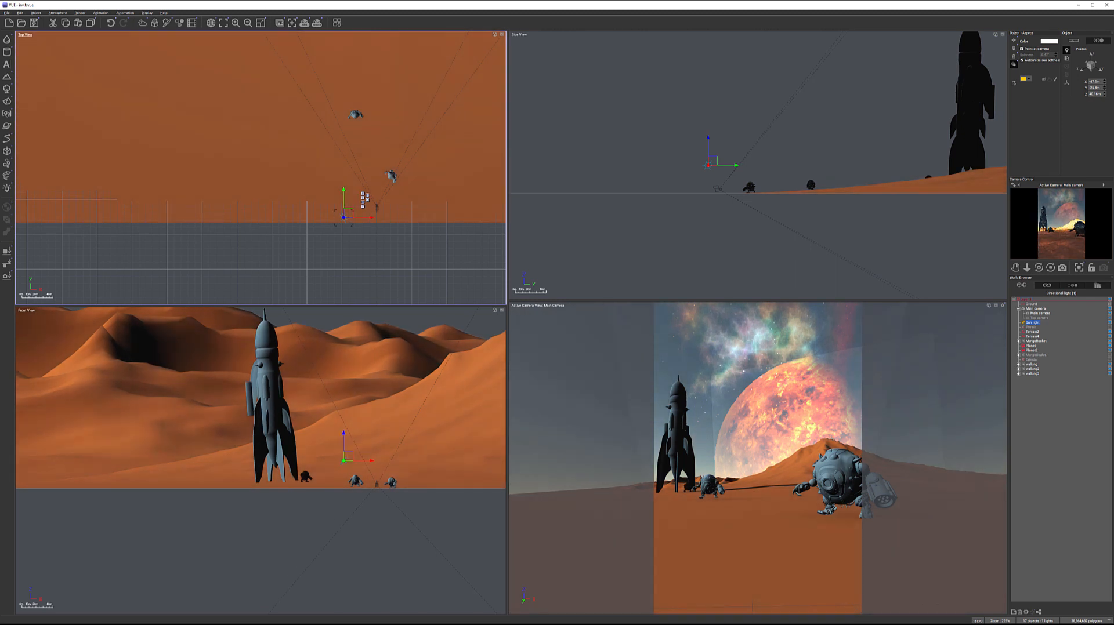
Open the atmosphere settings and set the global light intensity to +0.31.
click(57, 13)
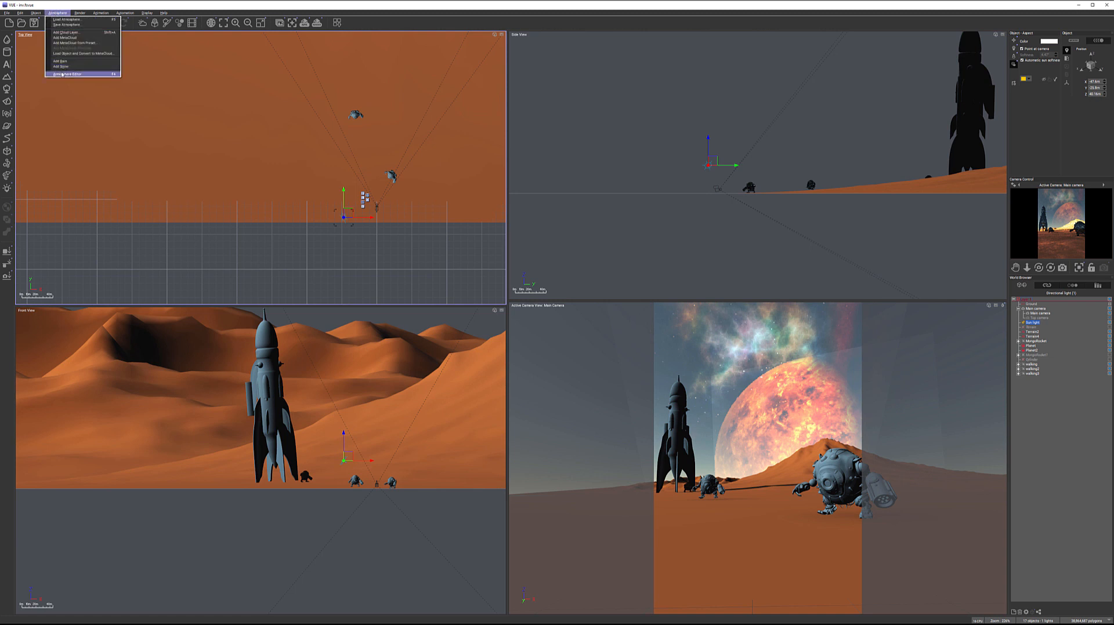
click(69, 73)
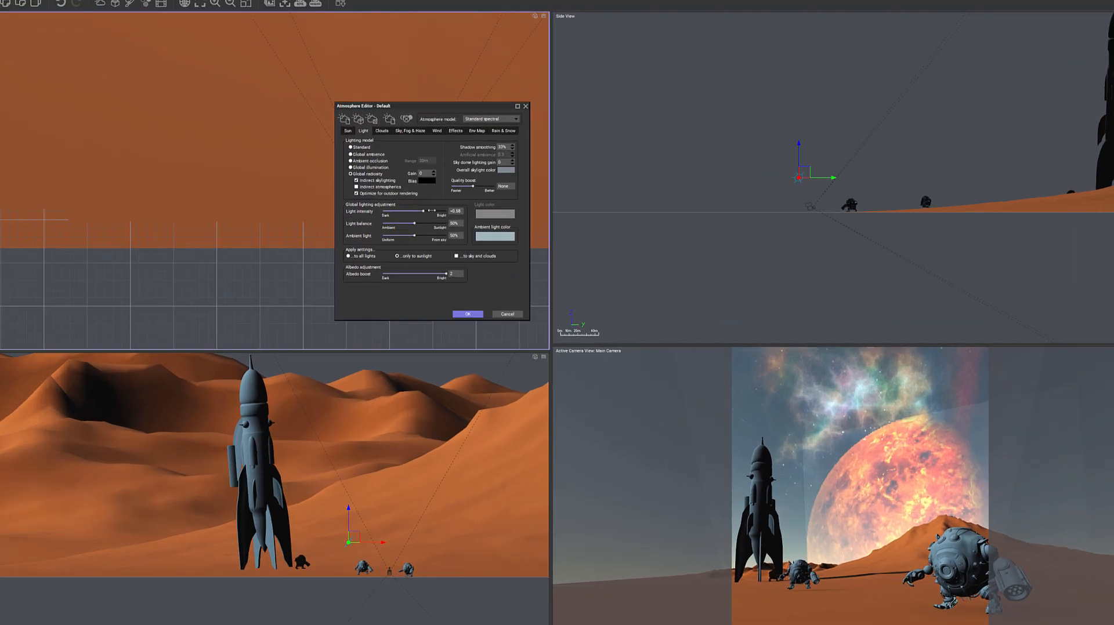
drag(412, 192, 408, 191)
drag(483, 259, 481, 259)
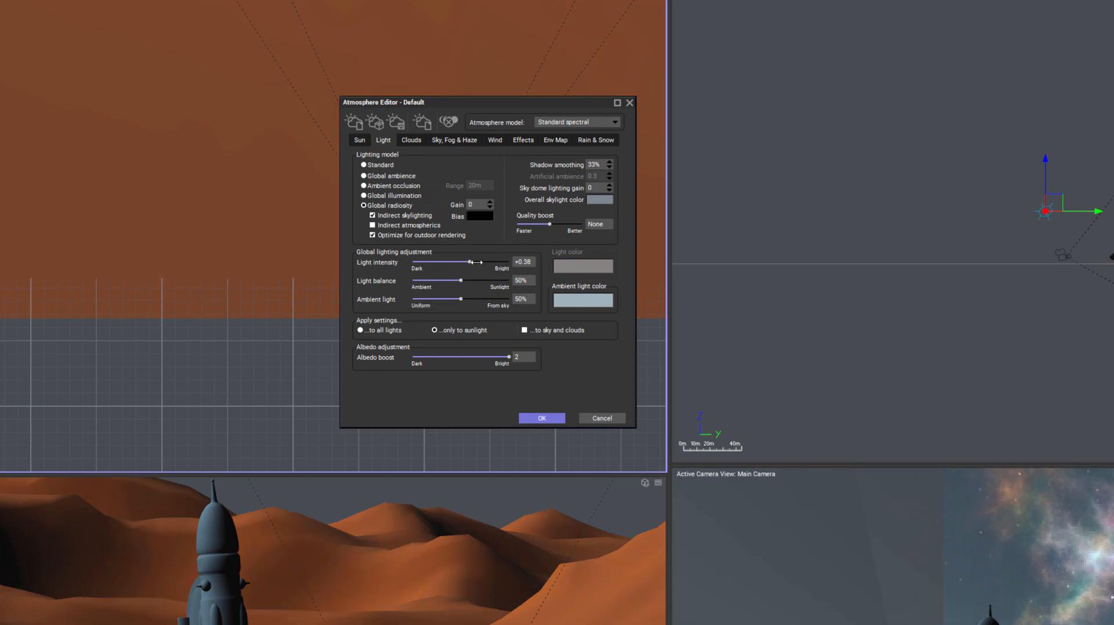
drag(478, 262, 475, 263)
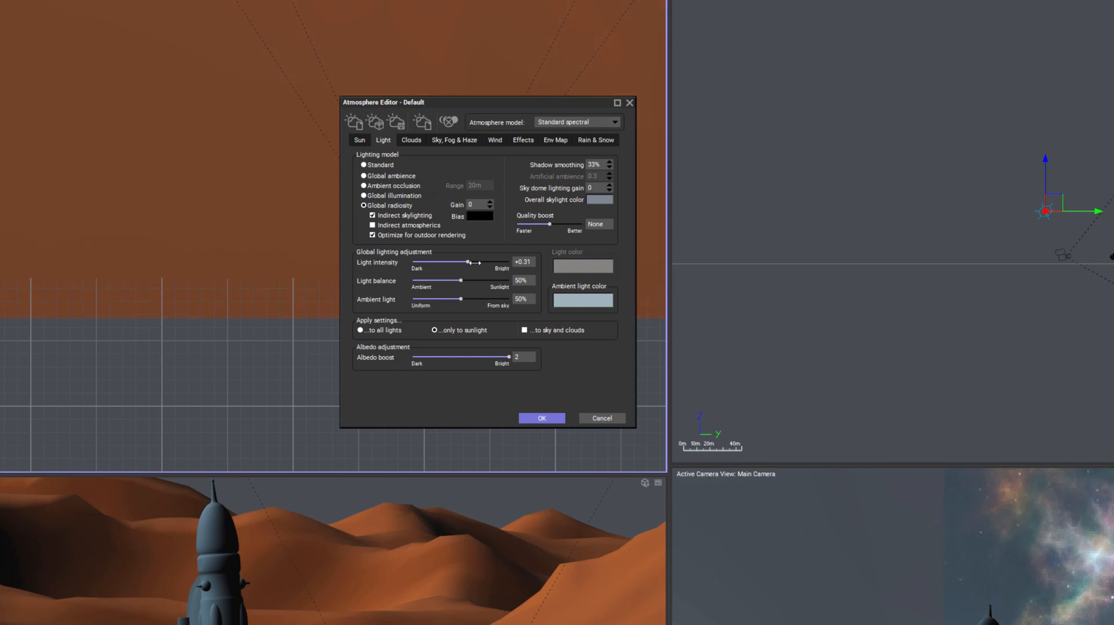
Raise the atmosphere's aerial perspective to 10.
click(450, 140)
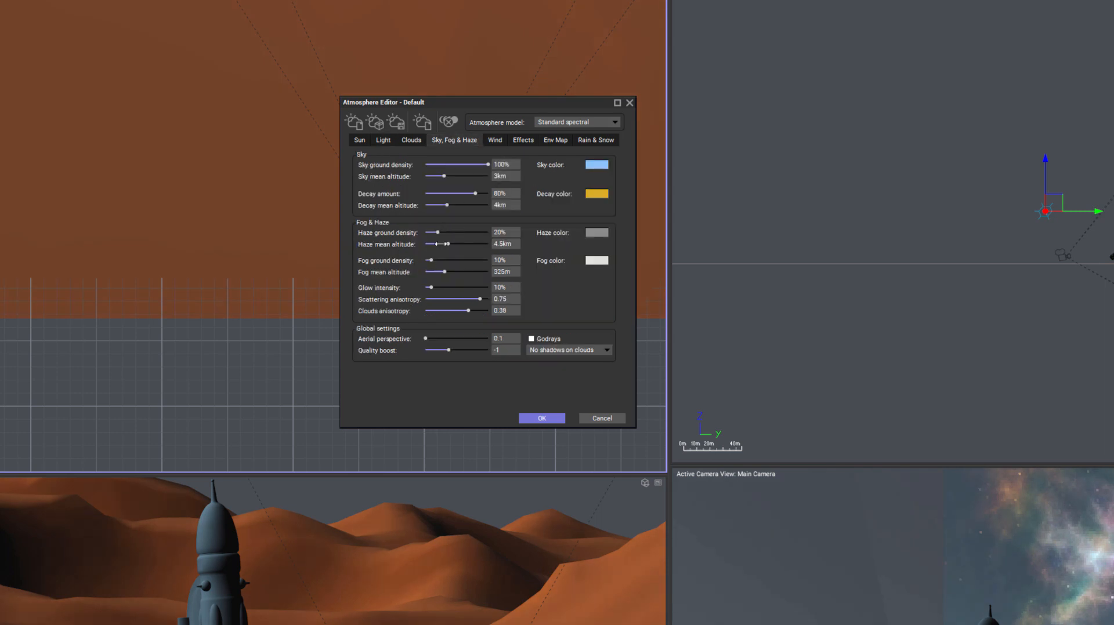
drag(428, 336, 478, 338)
drag(467, 338, 488, 338)
Set the fog ground density to 28% and the fog color to a muted teal.
drag(434, 258, 458, 261)
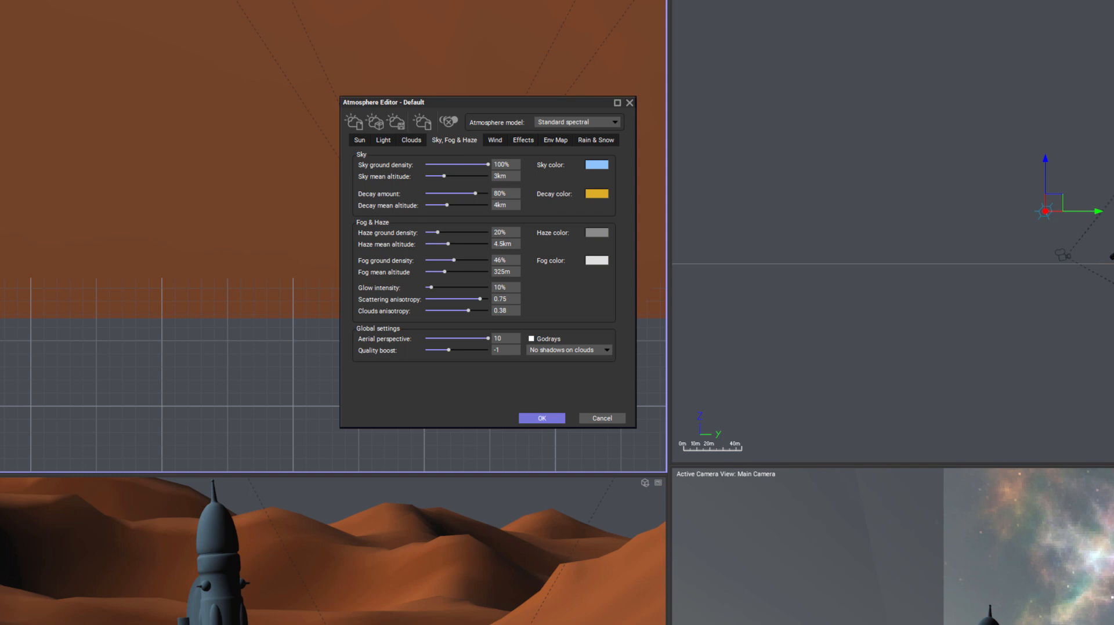
mouse_move(473, 260)
mouse_down()
mouse_move(465, 259)
mouse_move(473, 258)
mouse_up()
click(596, 260)
drag(586, 266, 615, 287)
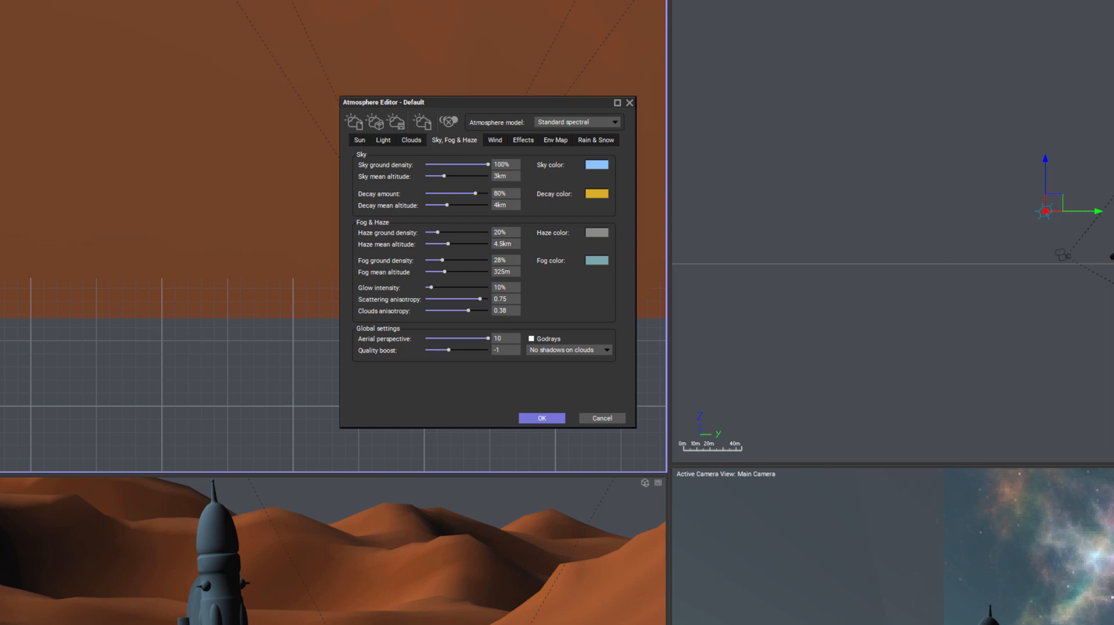
Set the fog ground density to 47% and the sky decay amount to 90%.
drag(442, 261, 457, 262)
drag(456, 263, 455, 263)
drag(474, 192, 475, 165)
drag(476, 165, 484, 190)
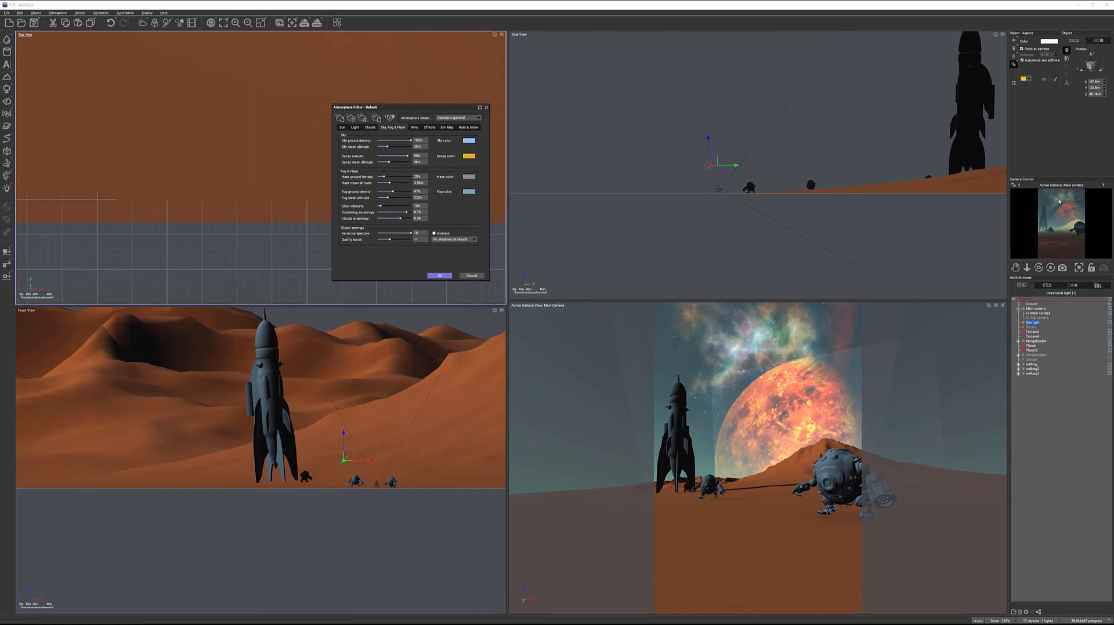
Refresh the camera preview, set the haze ground density to about 8% and accept the atmosphere settings.
right_click(1071, 196)
click(1083, 203)
right_click(1101, 200)
drag(383, 175, 397, 176)
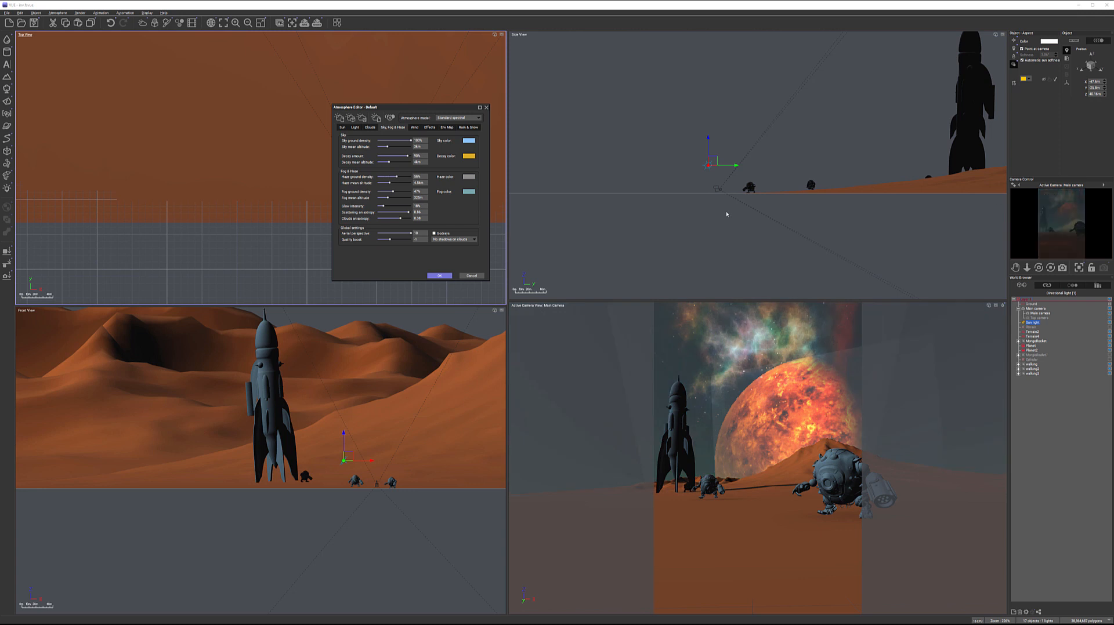
drag(399, 176, 390, 177)
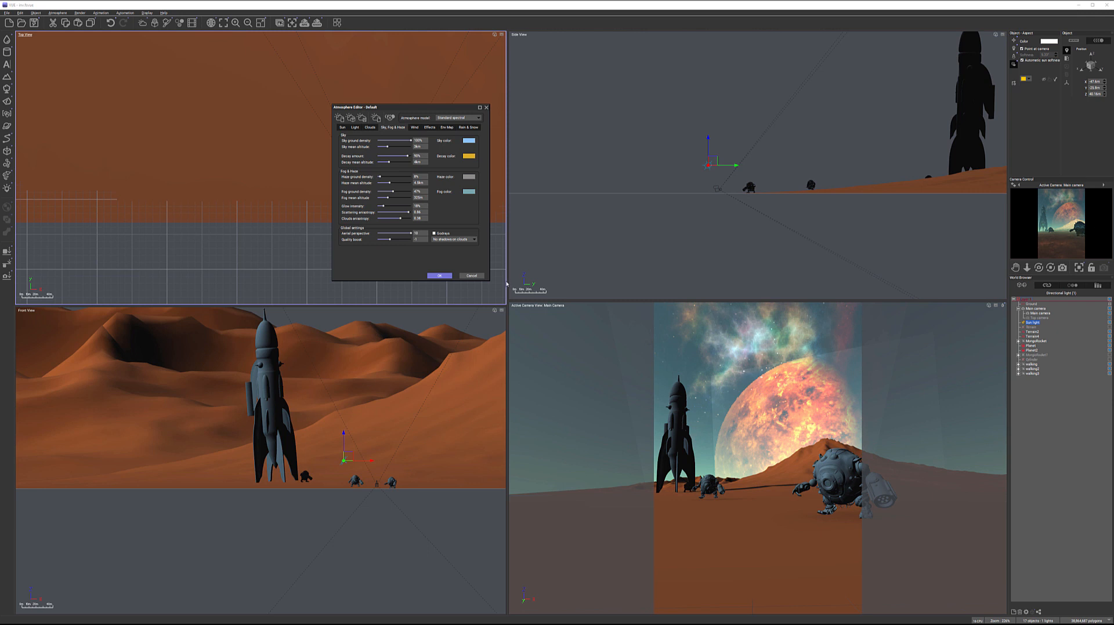
click(439, 276)
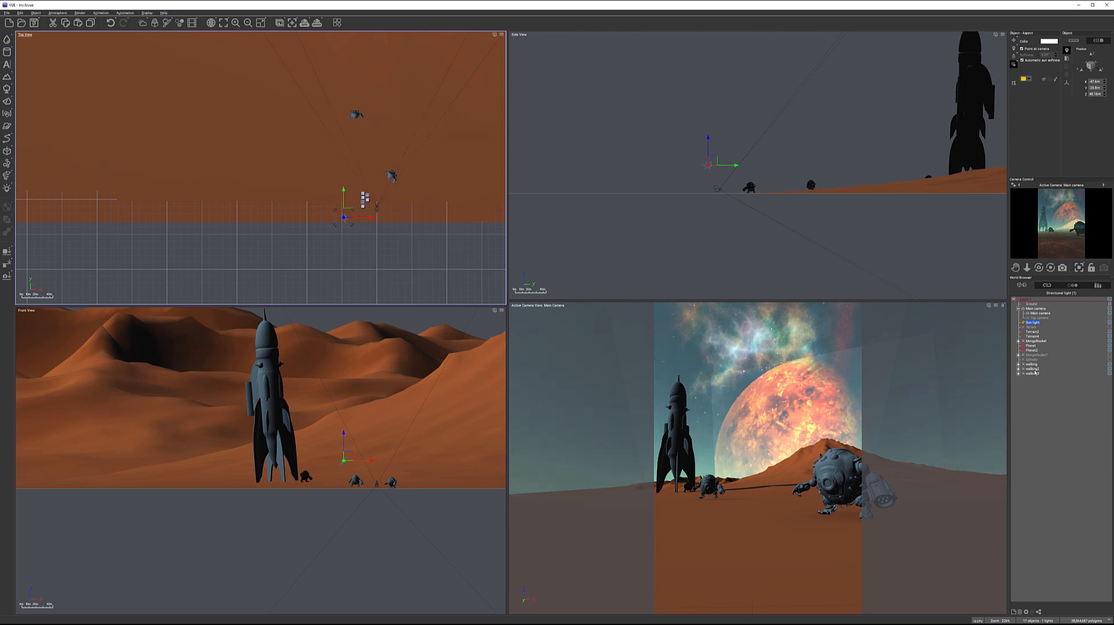
Select the three walking mechs together with the rocket and copy their multi-material.
click(1033, 374)
shift+click(1031, 365)
ctrl+click(1035, 342)
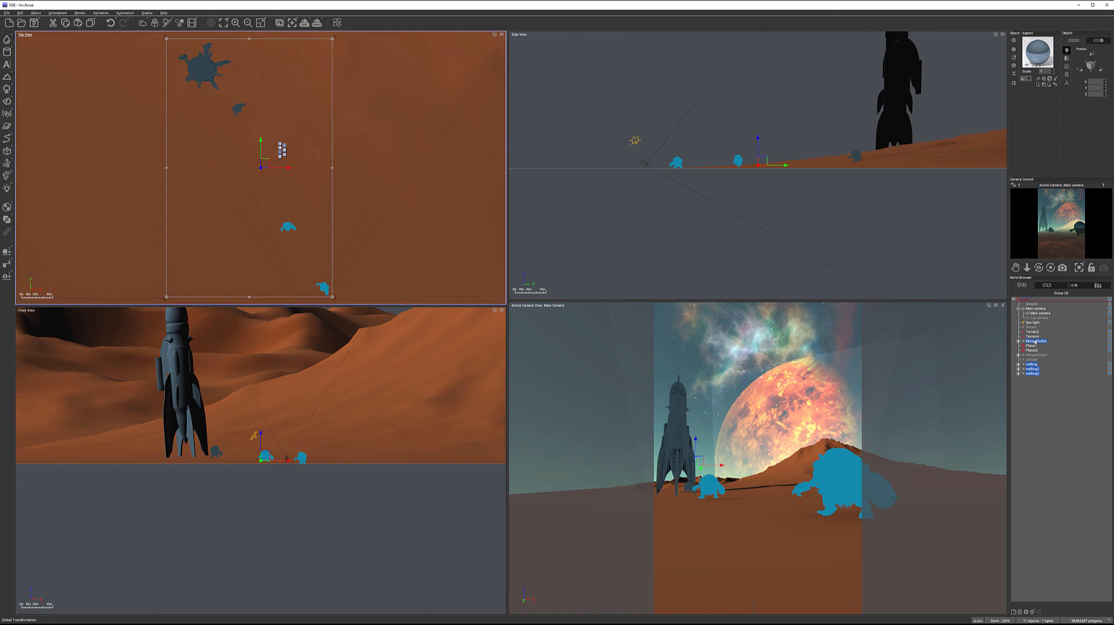
click(1038, 55)
click(1067, 98)
click(1041, 56)
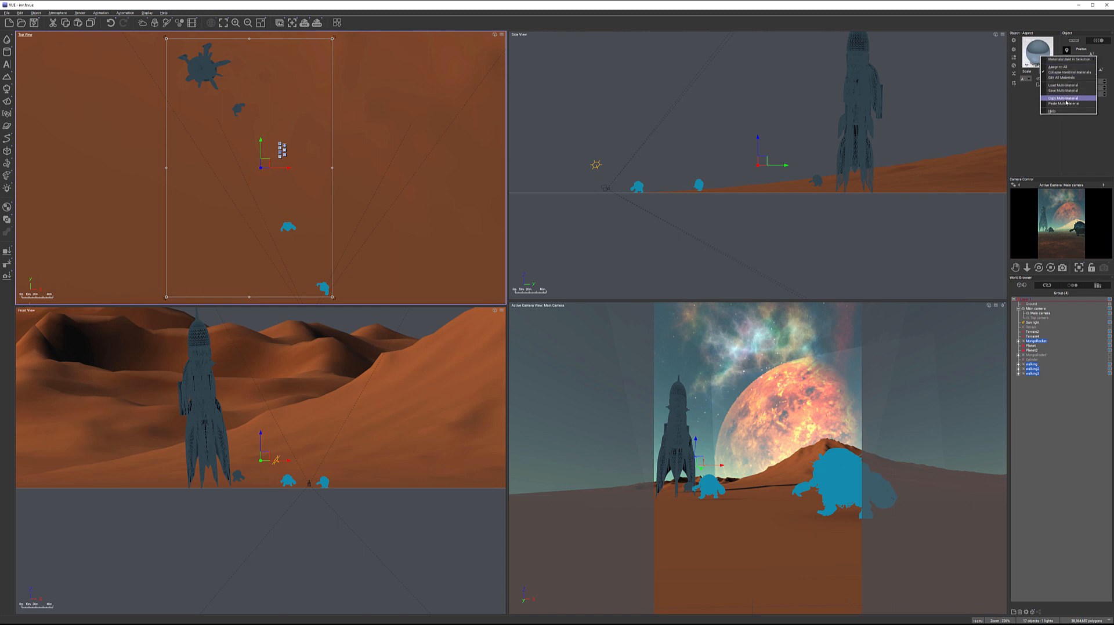
click(1066, 99)
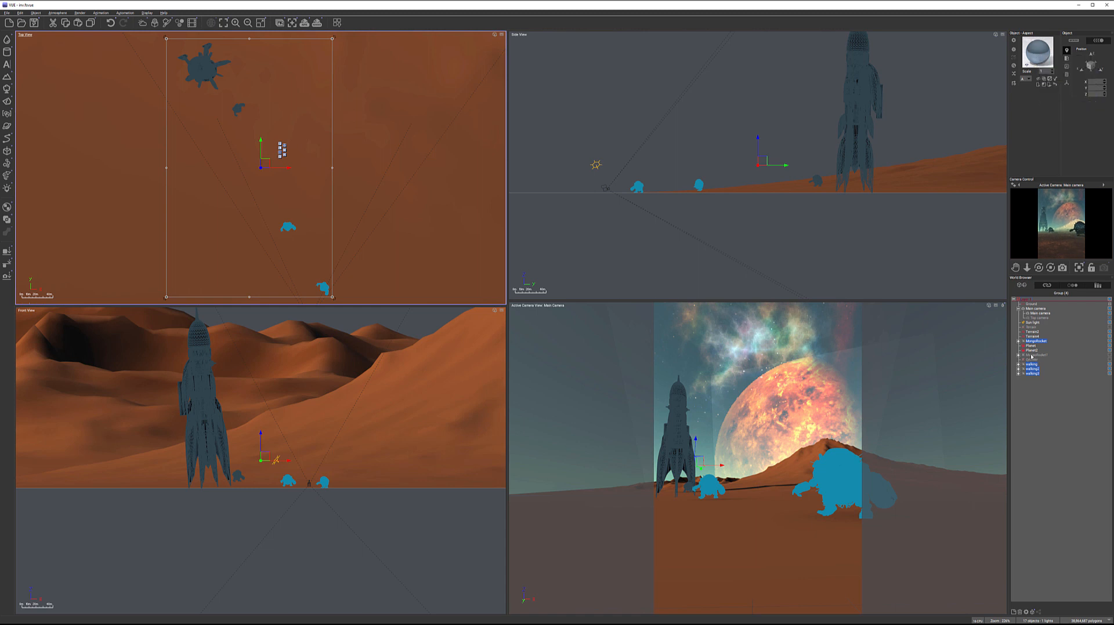
Set the color of the selected models' Cockpit-Plate material to a very light bluish grey and accept it.
double_click(1031, 52)
click(406, 284)
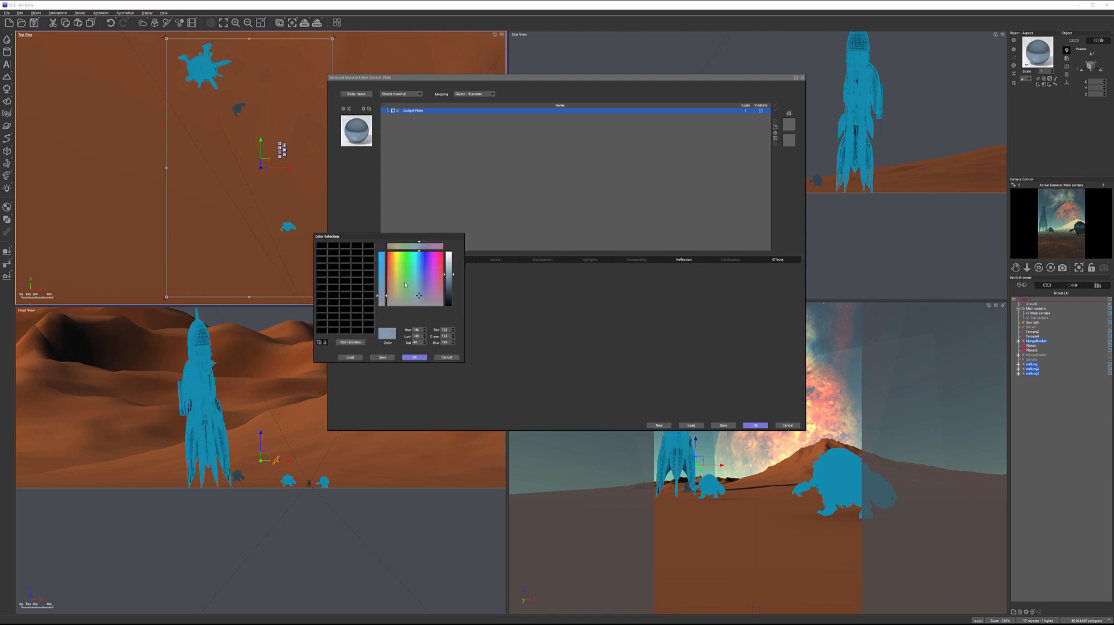
drag(452, 276, 451, 261)
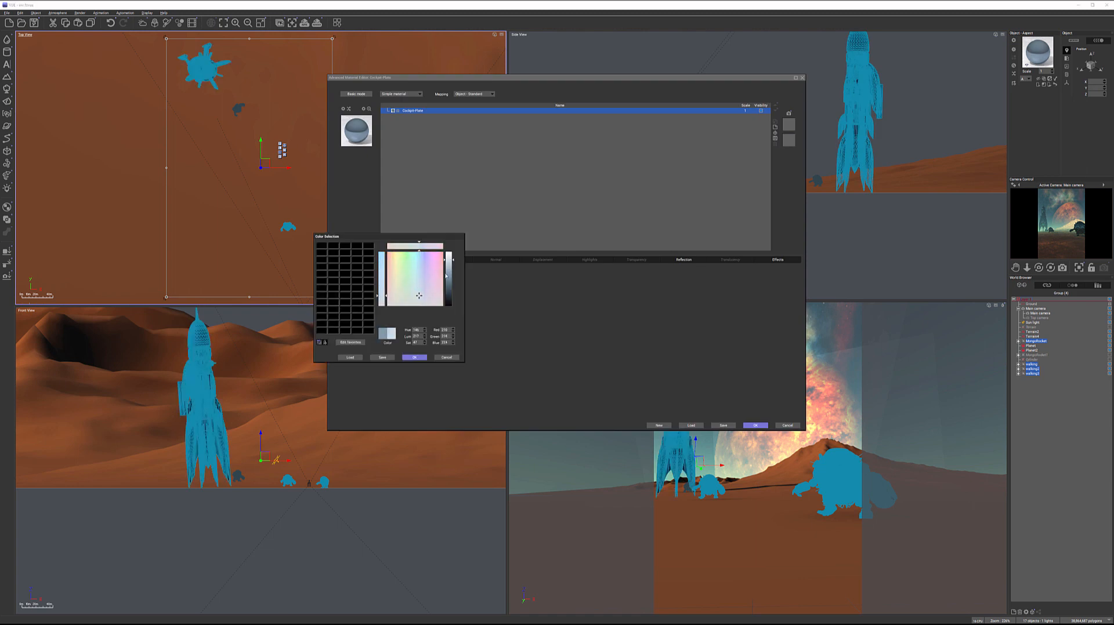
click(418, 357)
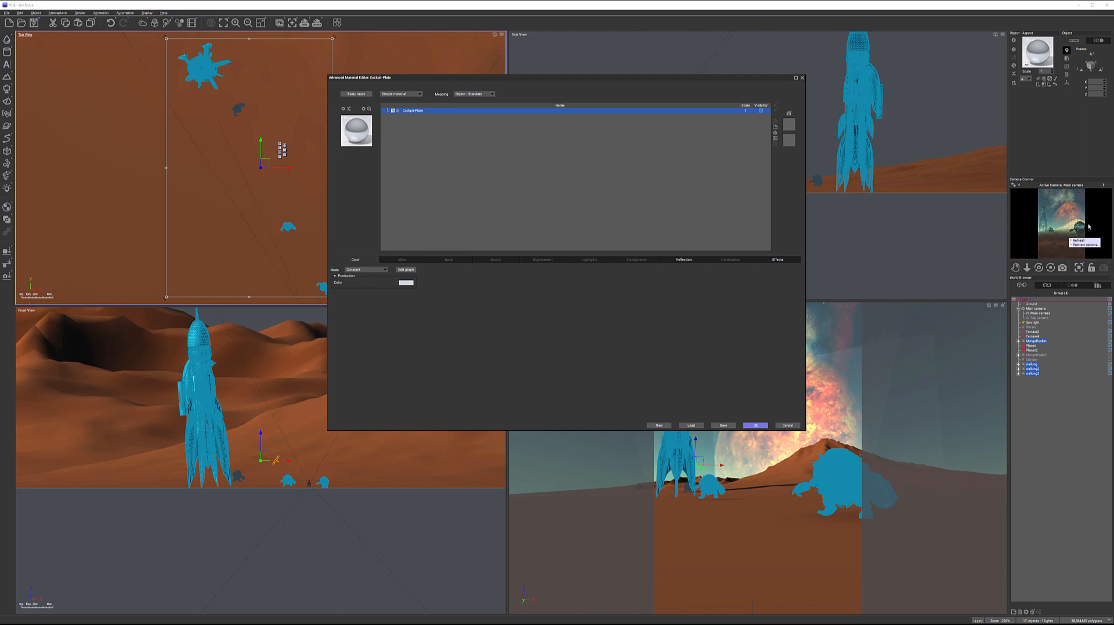
click(757, 425)
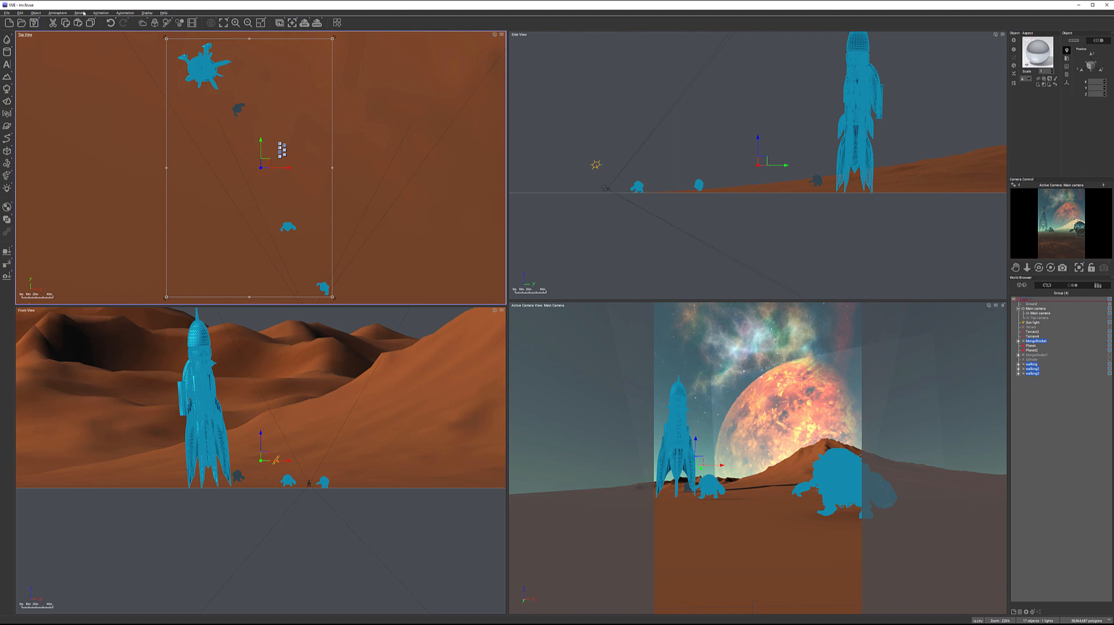
Reopen the atmosphere settings, lower the sky mean altitude to about 2.7 km and refresh the camera preview.
click(56, 14)
click(75, 73)
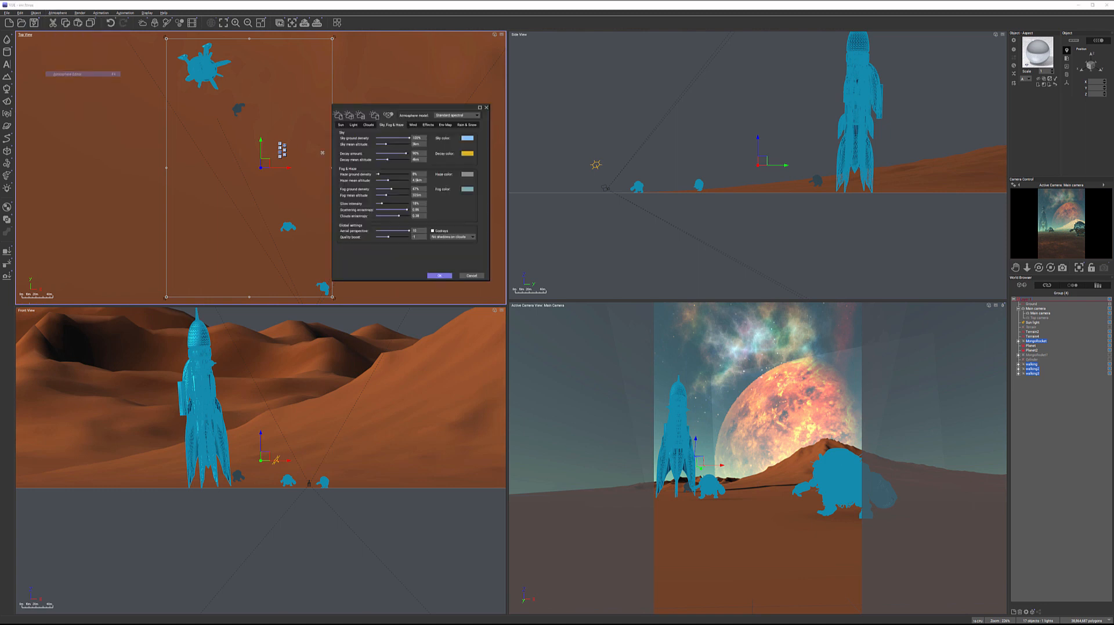
drag(450, 125, 496, 136)
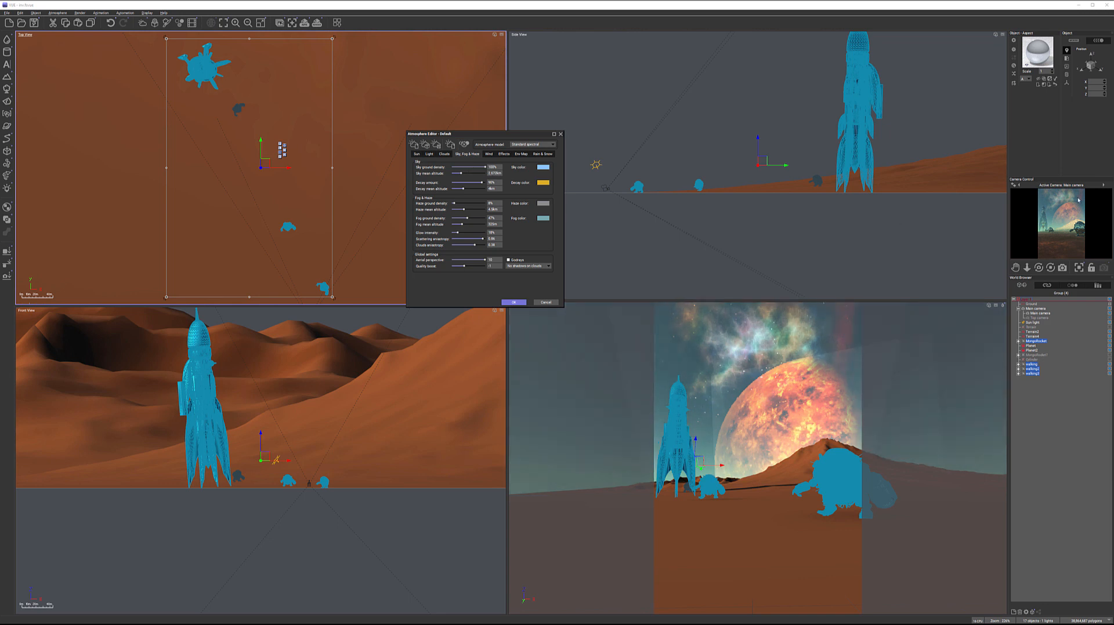
right_click(1065, 238)
right_click(1066, 194)
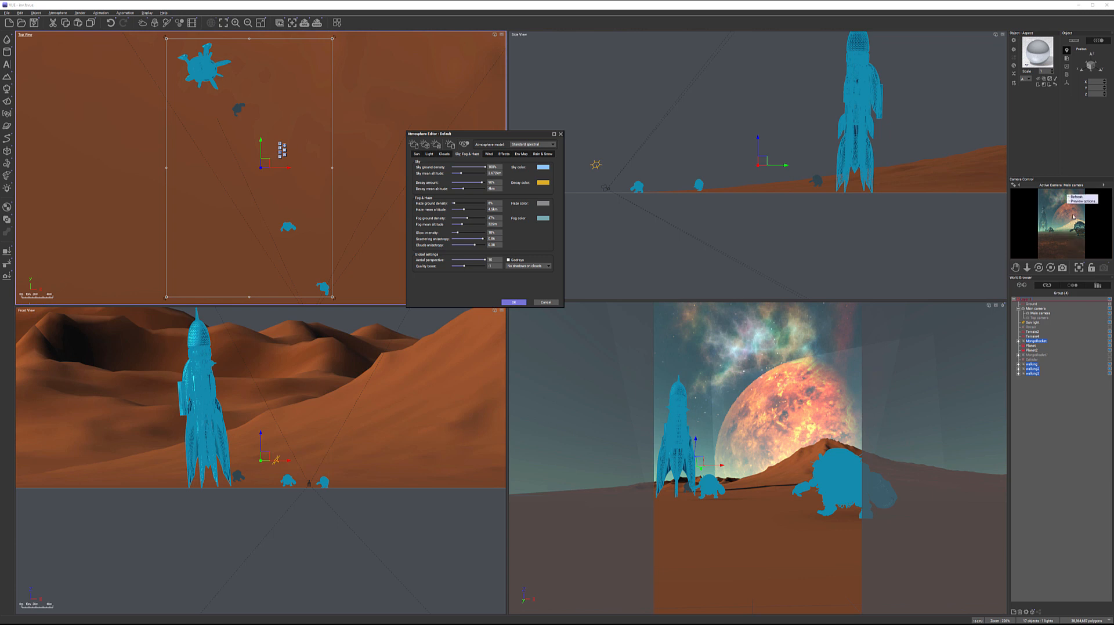
click(462, 184)
Set the haze color to a tan orange and the haze ground density to about 14%.
click(544, 205)
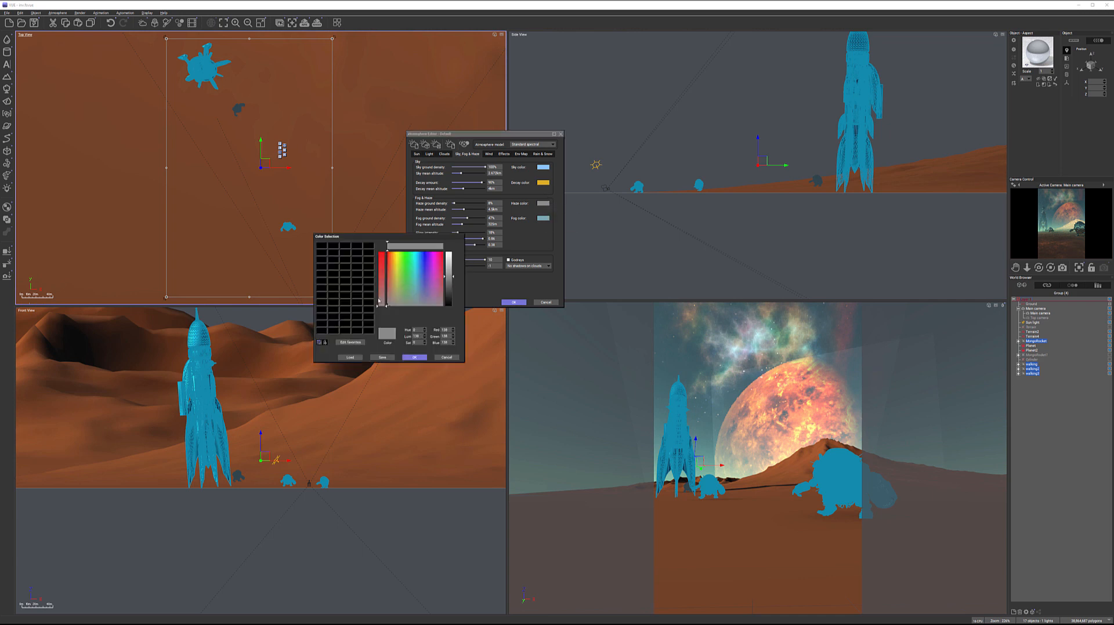
drag(393, 300, 391, 290)
click(415, 358)
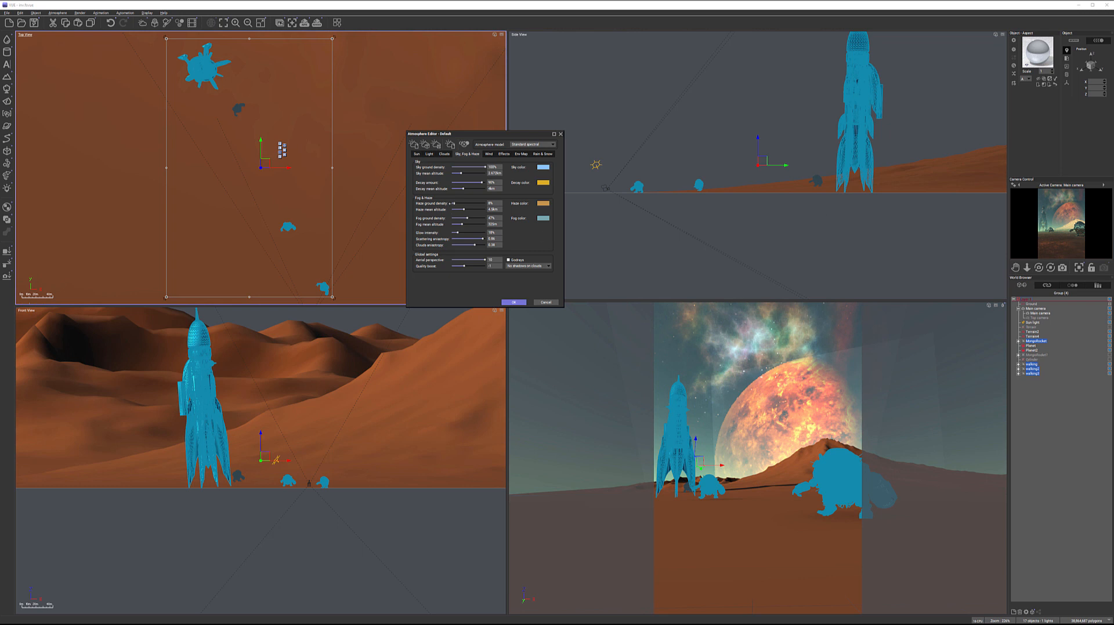
drag(455, 203, 456, 203)
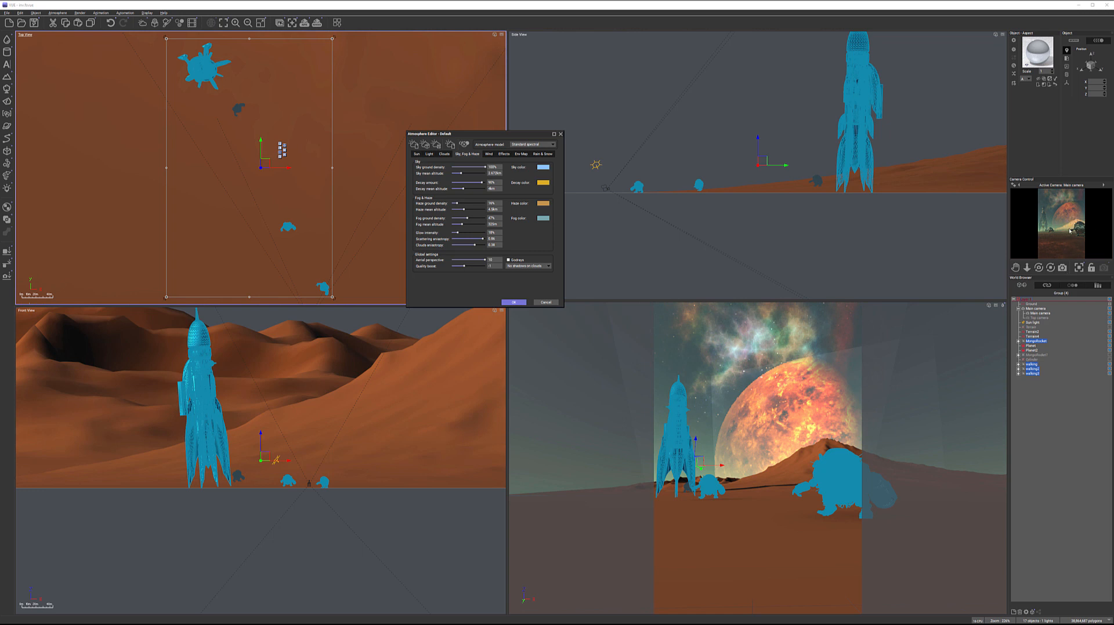
Lower the haze ground density almost to zero and refresh the camera preview.
drag(464, 202, 460, 200)
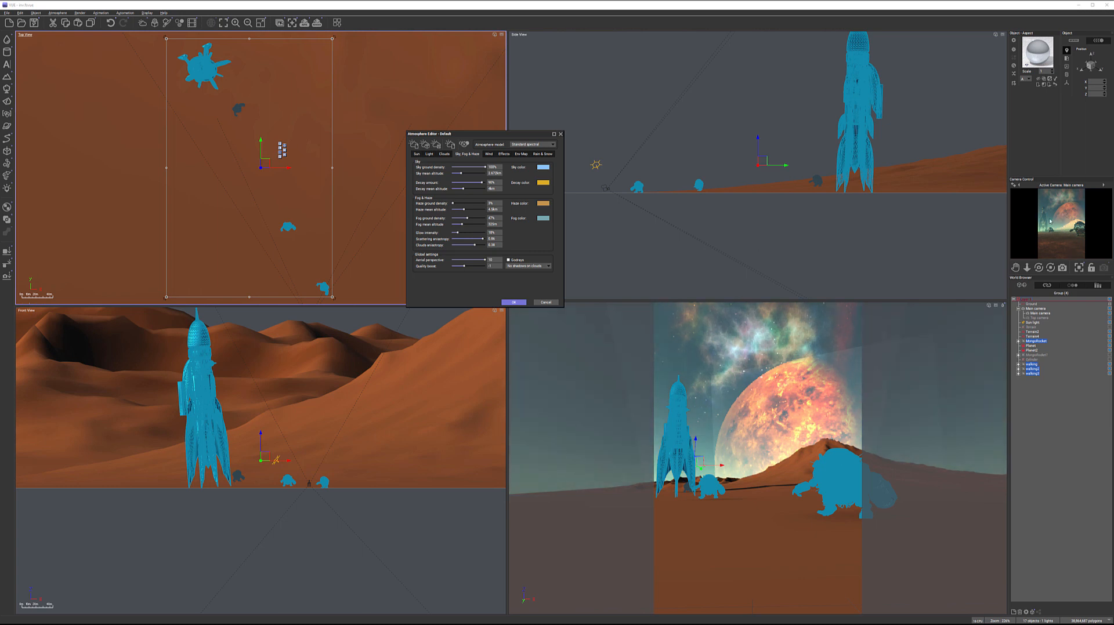
right_click(1078, 248)
click(1075, 204)
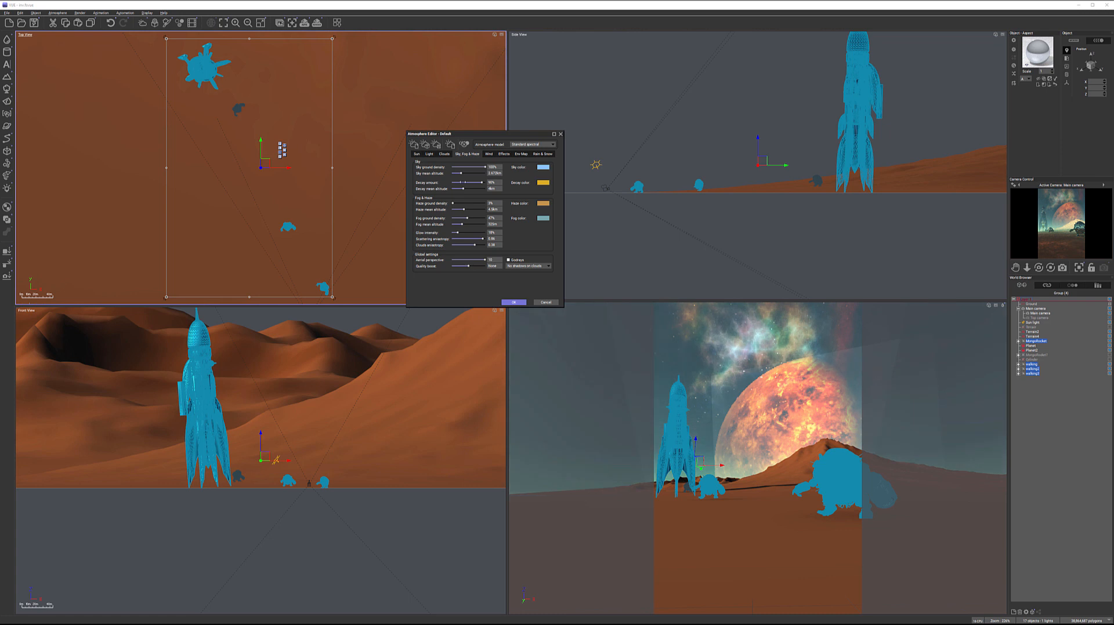
Add a Big Cumulus cloud layer to the atmosphere from the Spectral 2 cloud materials.
click(444, 154)
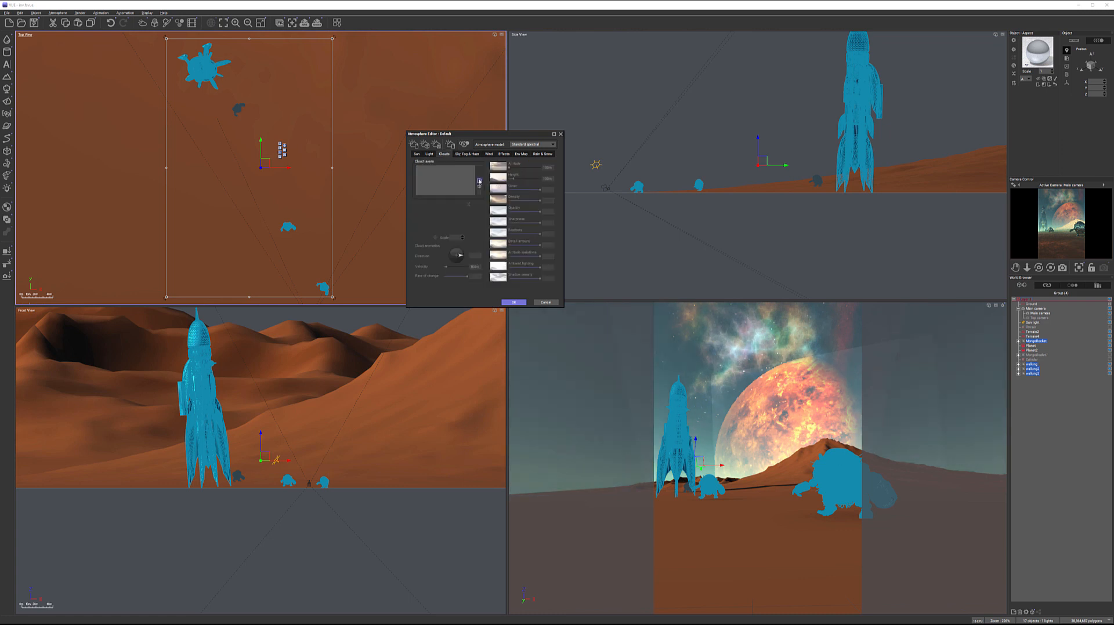
click(480, 182)
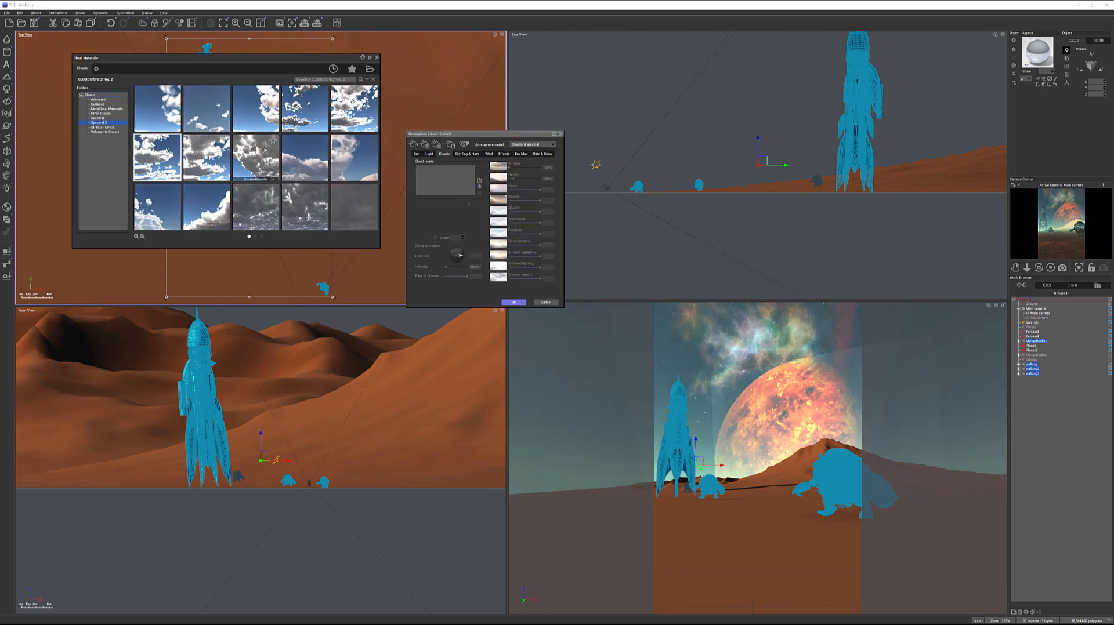
double_click(209, 157)
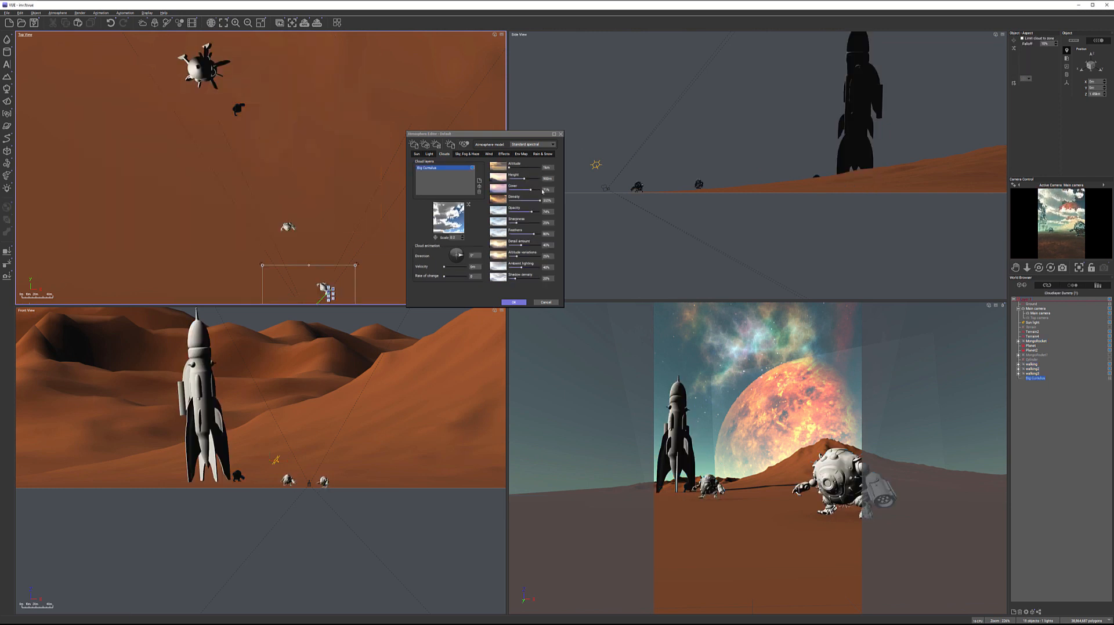
Set the Big Cumulus layer's density to 1%, opacity to 100% and shadow density to 100%, adjusting its ambient lighting as well.
click(546, 200)
text(1)
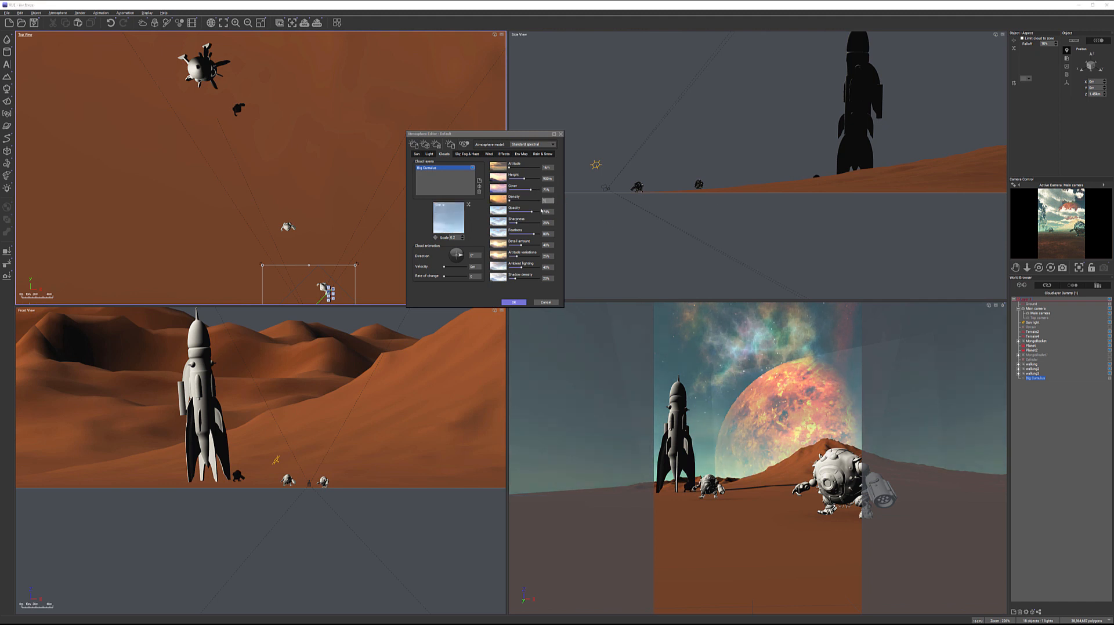
click(541, 211)
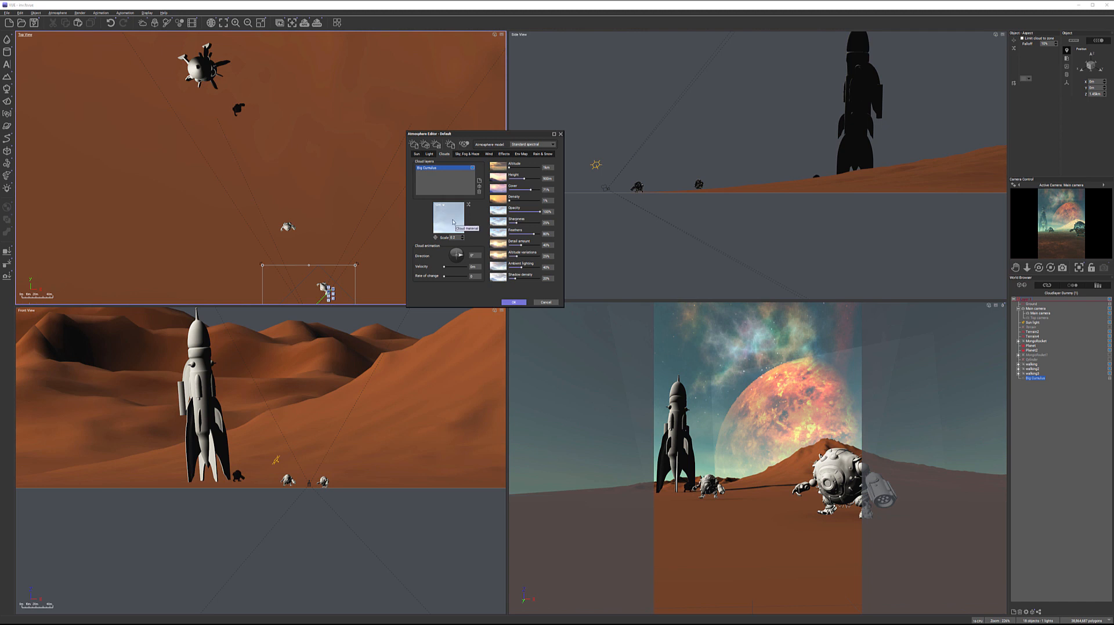
right_click(1015, 221)
click(1024, 222)
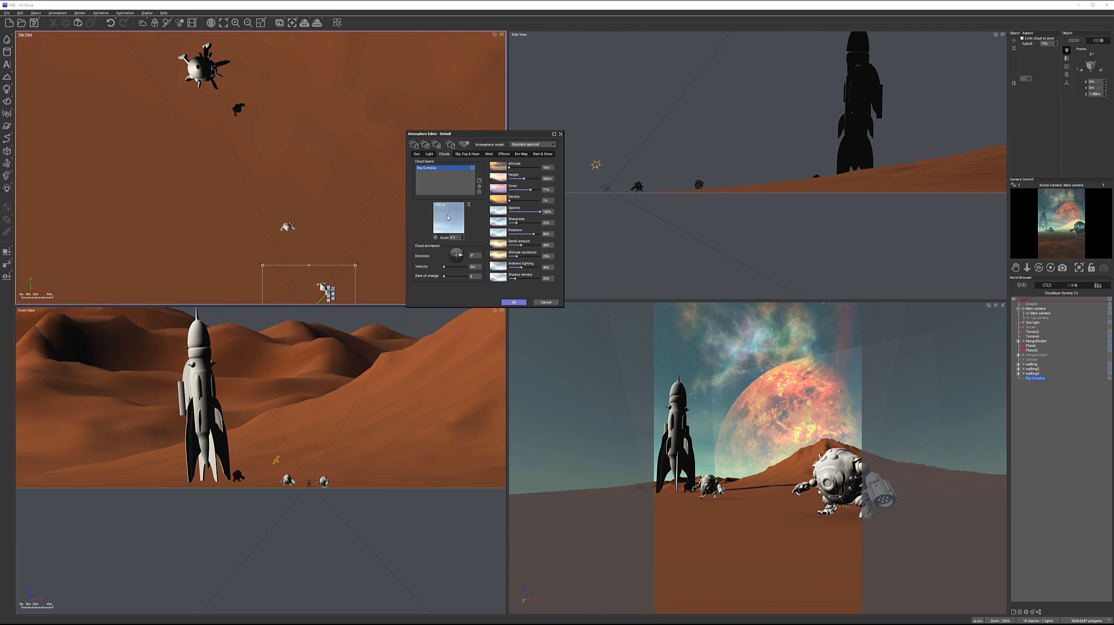
drag(557, 281, 609, 270)
mouse_move(540, 267)
mouse_down()
mouse_move(510, 268)
mouse_move(529, 268)
mouse_up()
Open the Big Cumulus material's lighting settings, force its ambient color and set the custom sky ambient color to a strong orange-red.
double_click(449, 218)
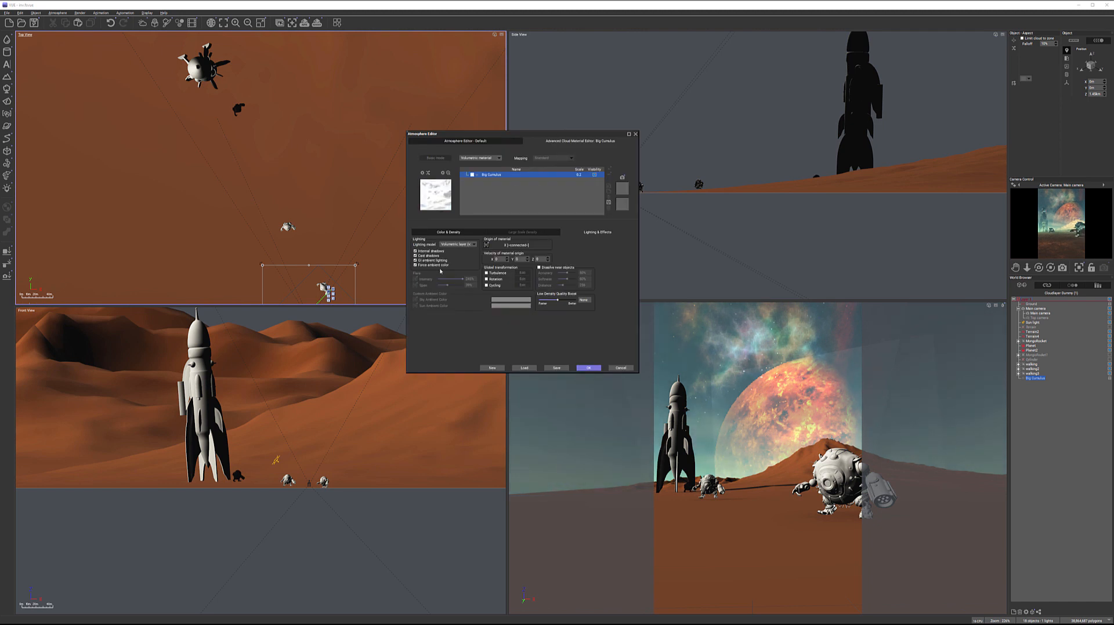
click(423, 265)
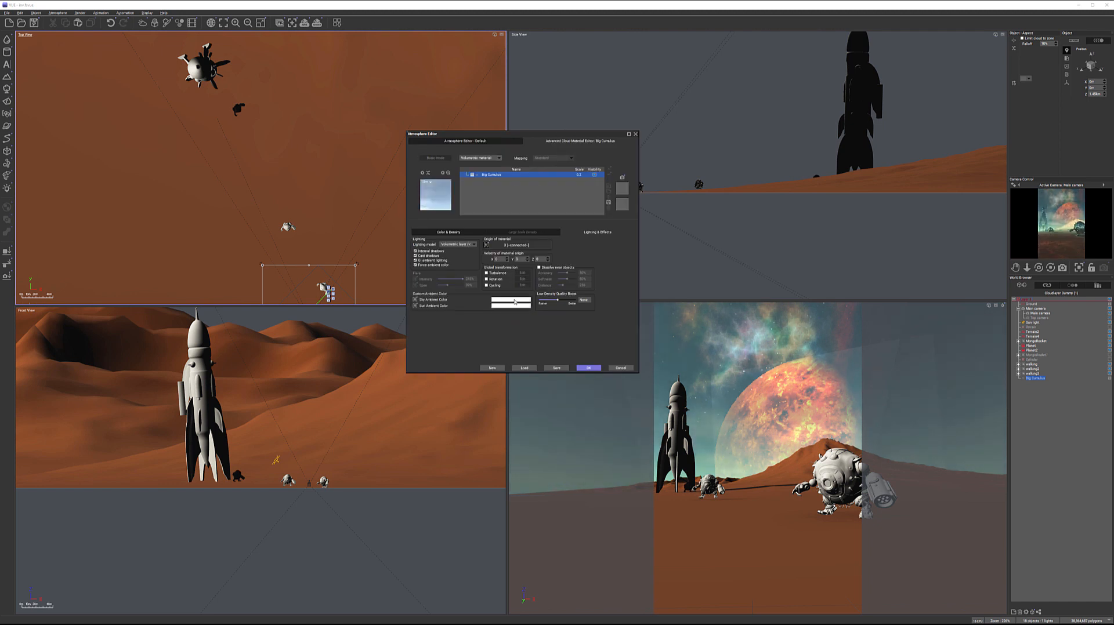
click(514, 303)
click(502, 304)
drag(502, 303, 500, 273)
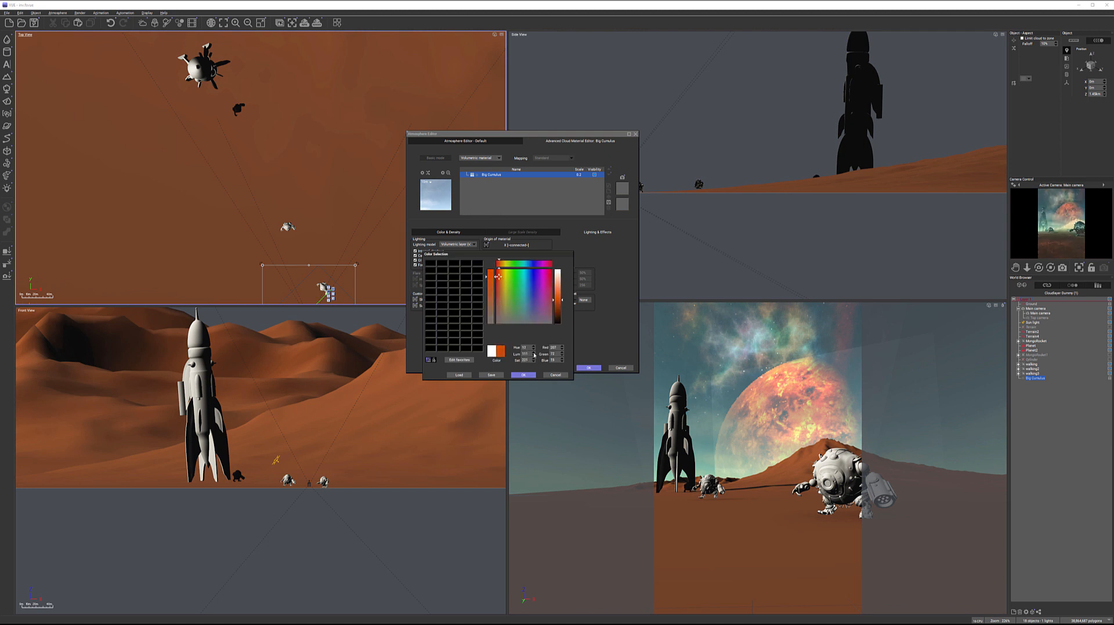
click(522, 374)
Set the cloud material's custom sun ambient color to light blue.
click(502, 307)
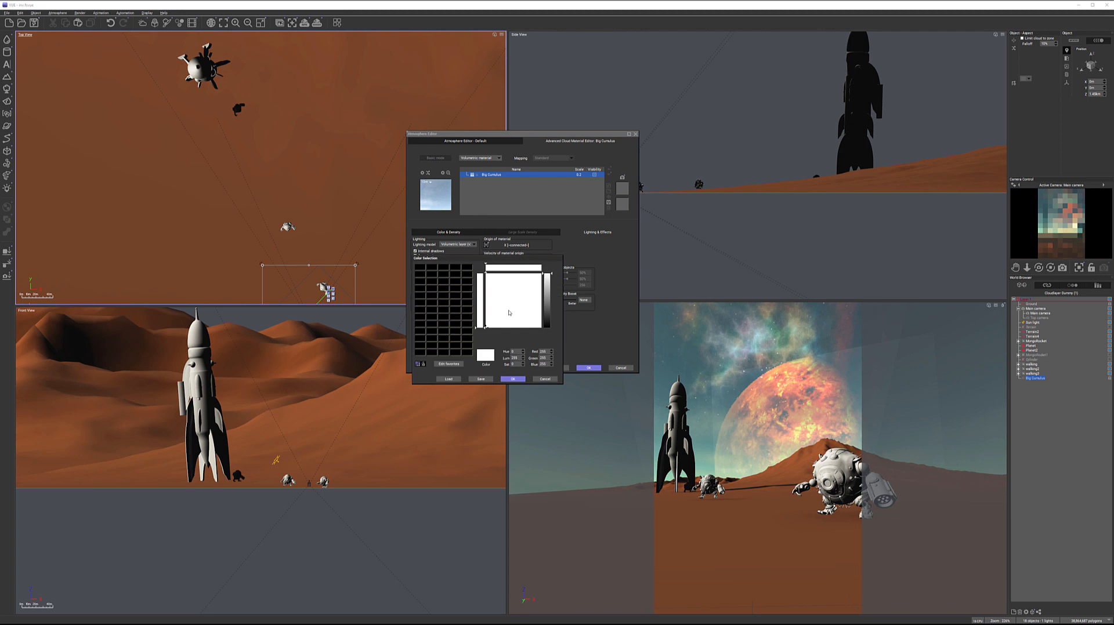
drag(514, 280, 519, 275)
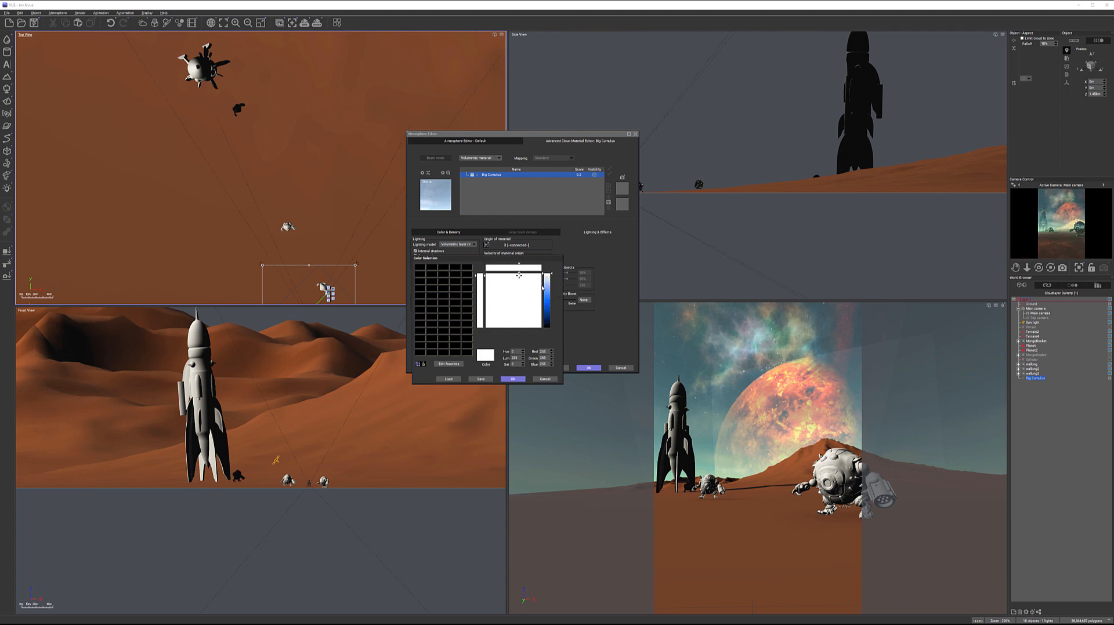
click(547, 299)
click(513, 379)
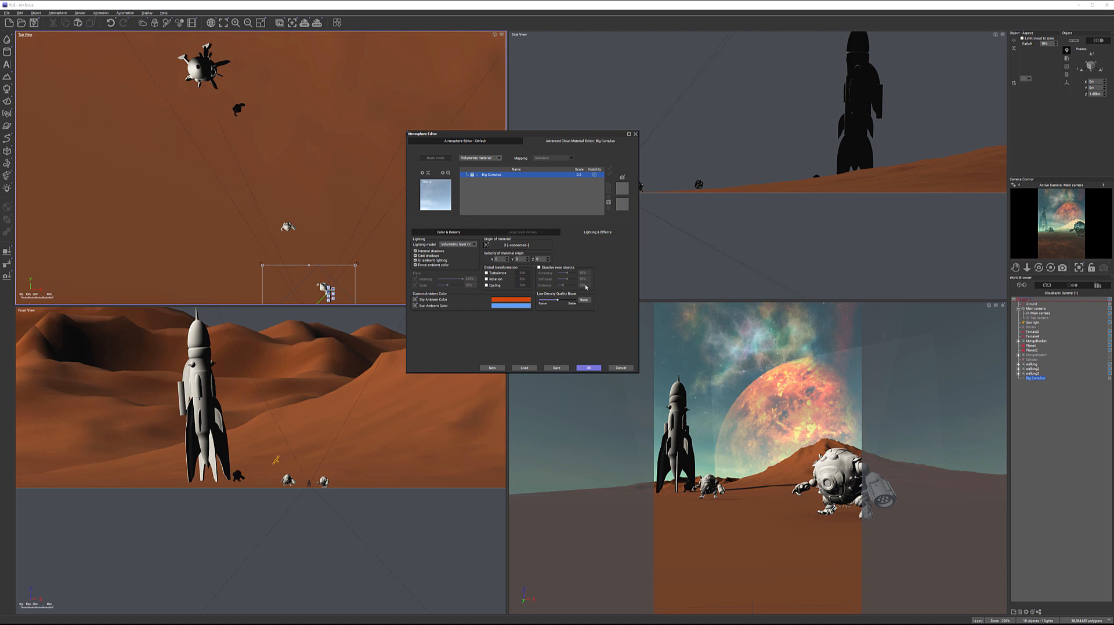
Raise the cloud layer's height, set its altitude variations to 100%, refresh the camera preview and accept the atmosphere.
click(491, 142)
drag(555, 275, 565, 252)
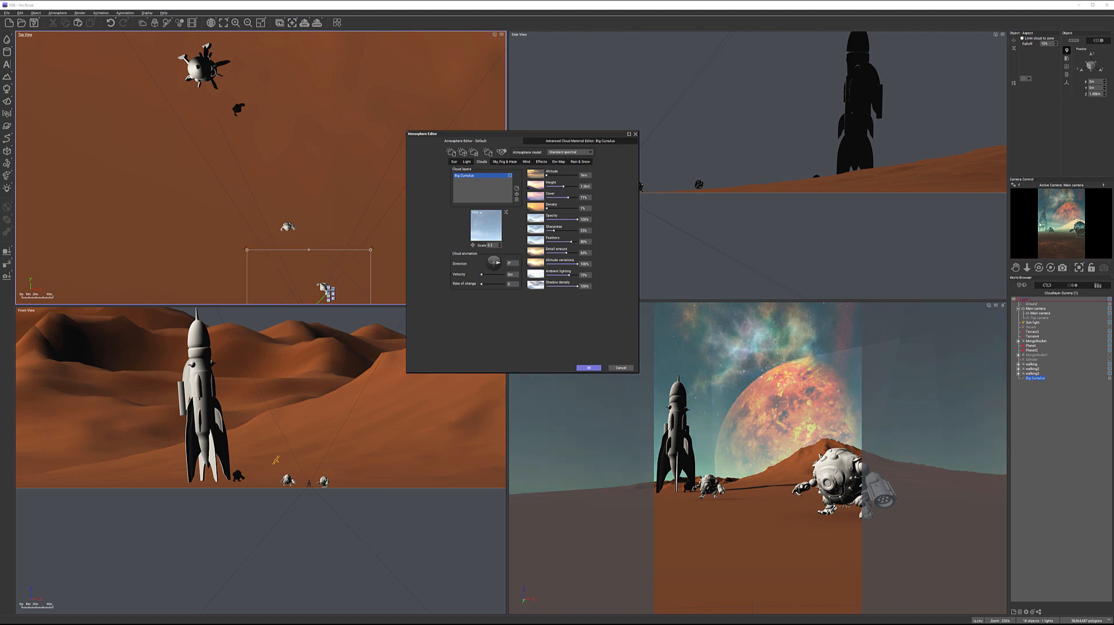
right_click(1065, 224)
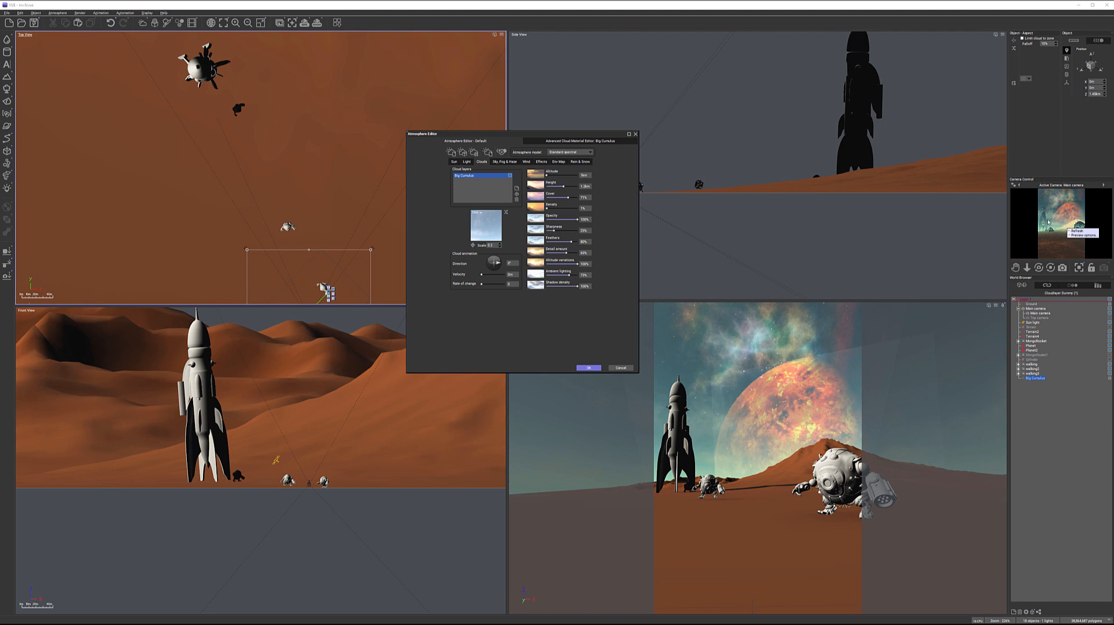
click(1085, 211)
click(587, 368)
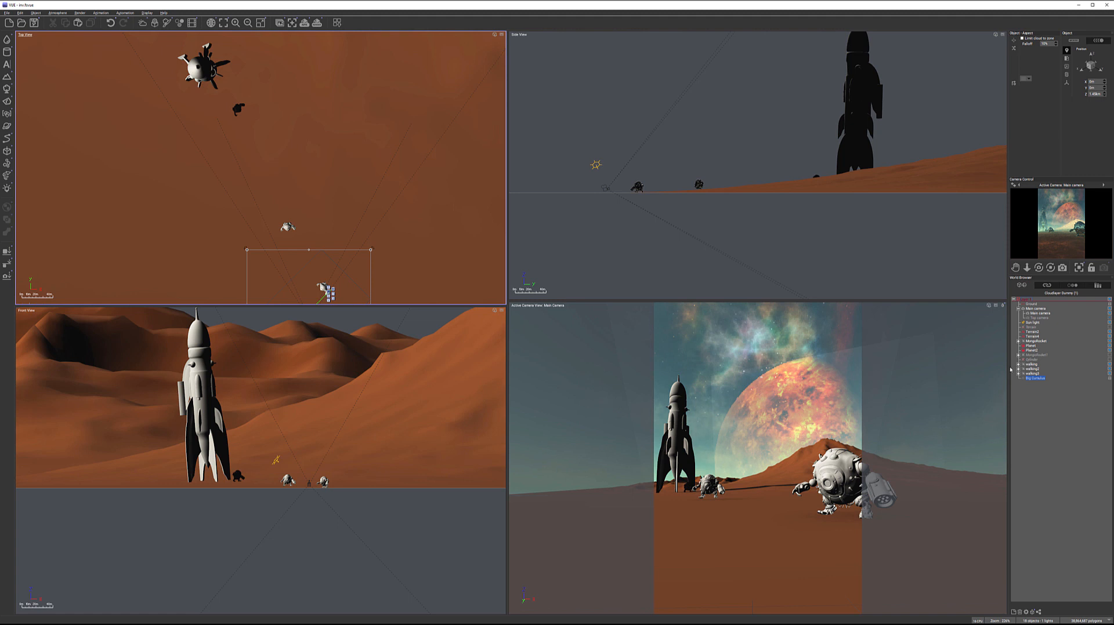
Increase the phase and softness of the Planet2 object.
click(1031, 351)
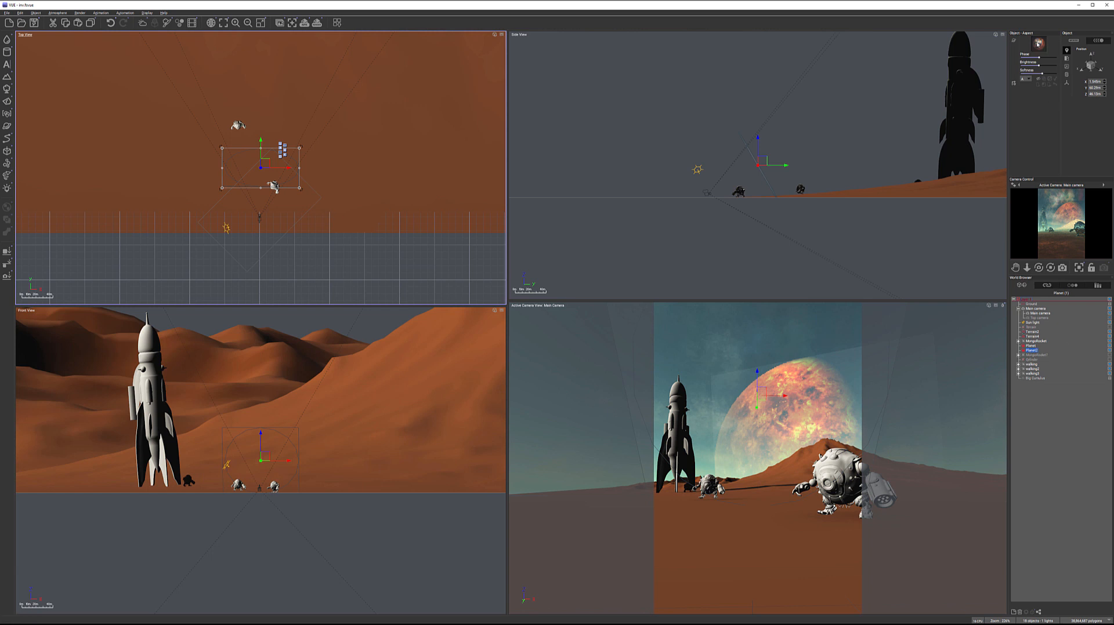
drag(1037, 56, 1054, 55)
drag(1045, 73, 1053, 72)
Reduce the Planet object's brightness, raise its softness slightly, then refresh the camera preview and save the scene.
click(1032, 346)
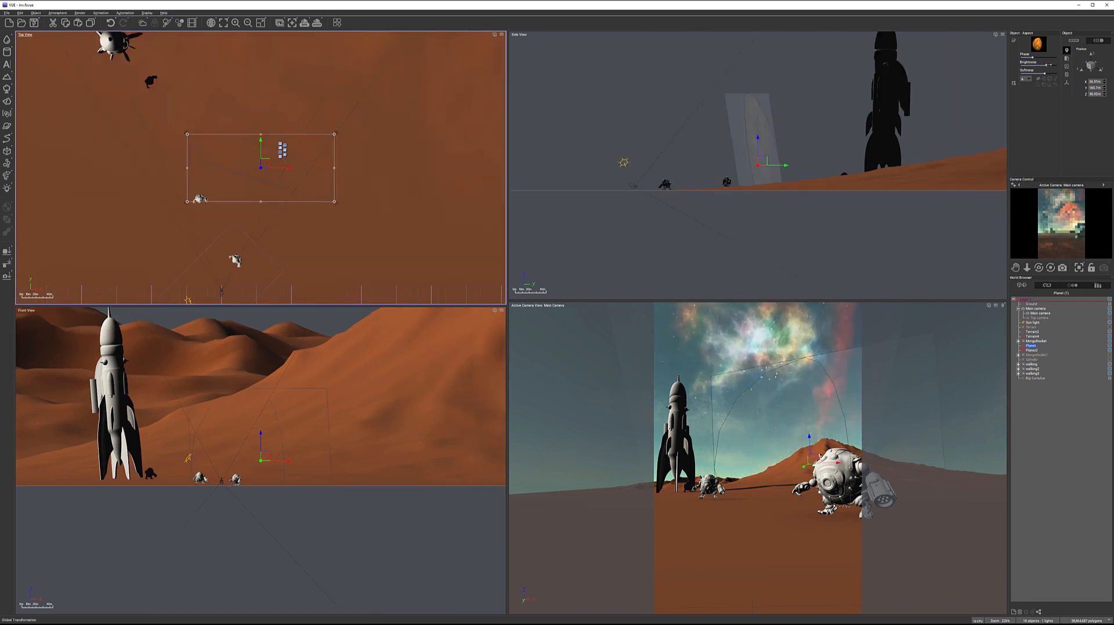
drag(1043, 66, 1029, 65)
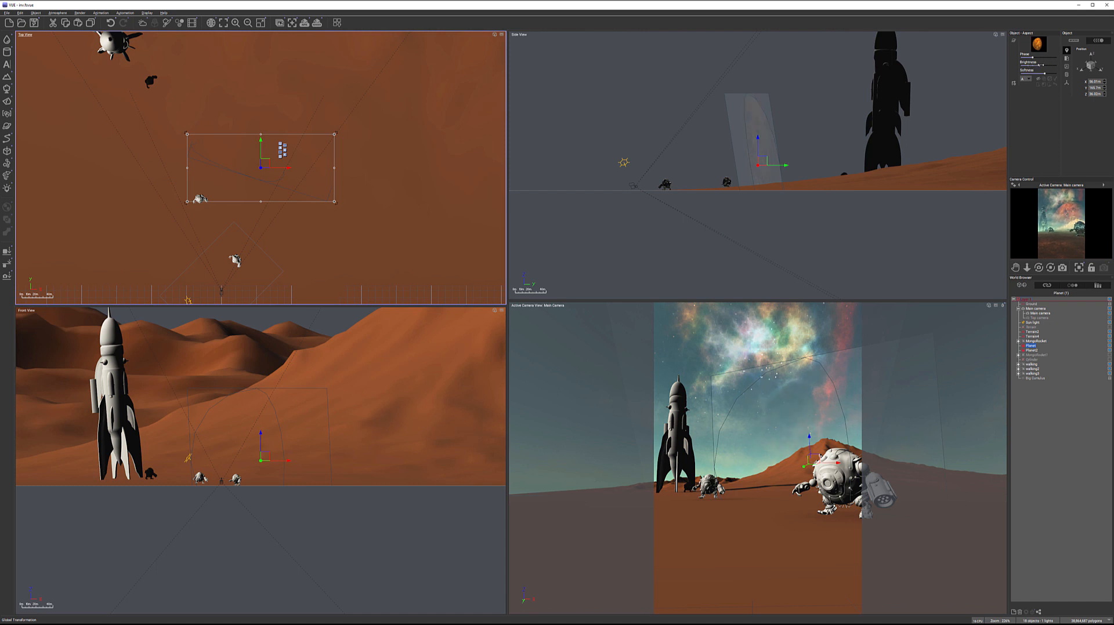
drag(1041, 72, 1049, 70)
right_click(1076, 247)
click(1092, 252)
key(ctrl+s)
Enable Multi-Pass output in the render options and open the G-Buffer / Multi-Pass options.
click(315, 24)
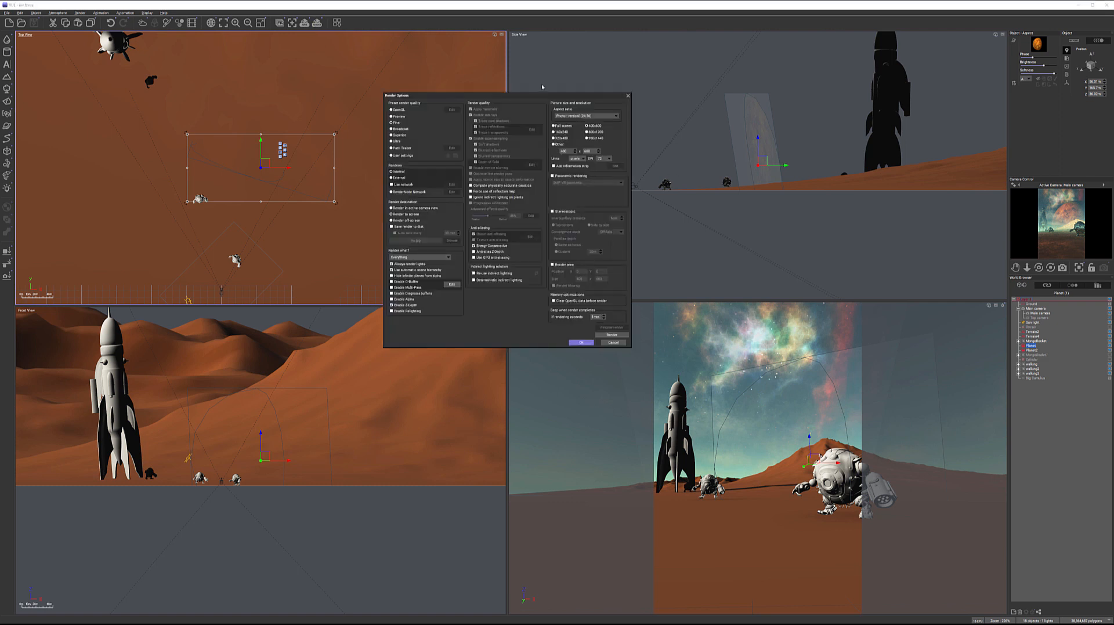
drag(536, 99, 618, 89)
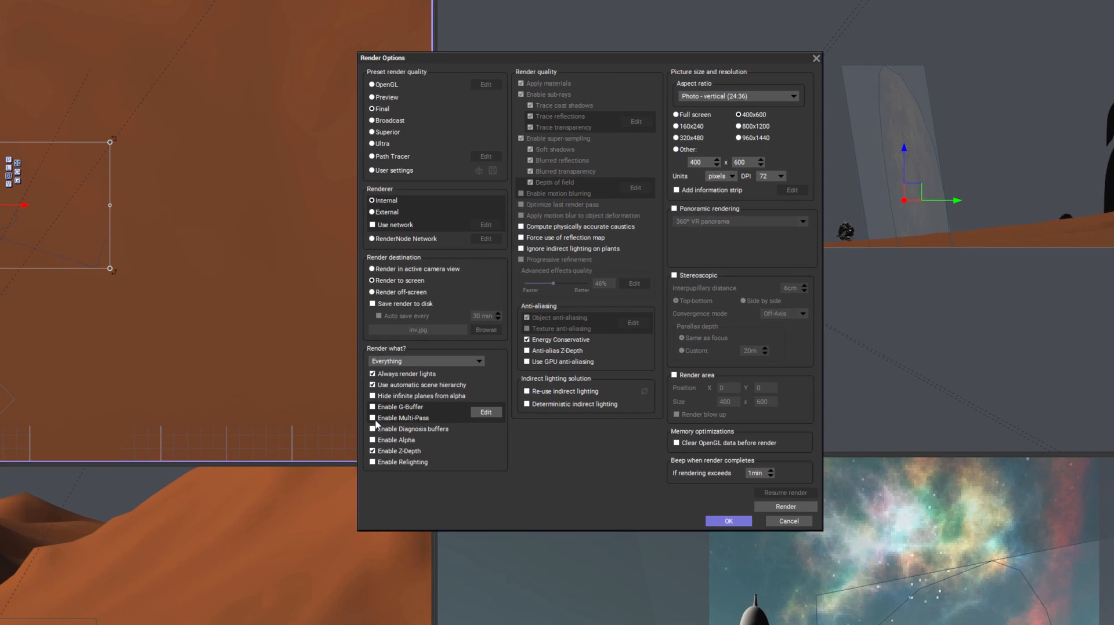
click(373, 419)
click(486, 412)
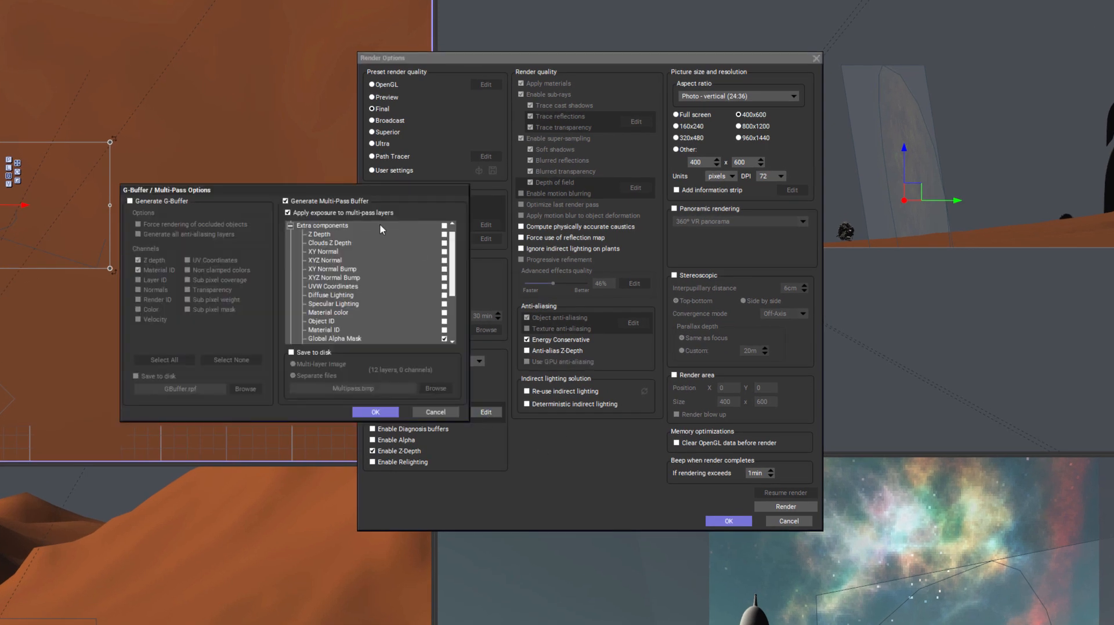
drag(348, 189, 846, 113)
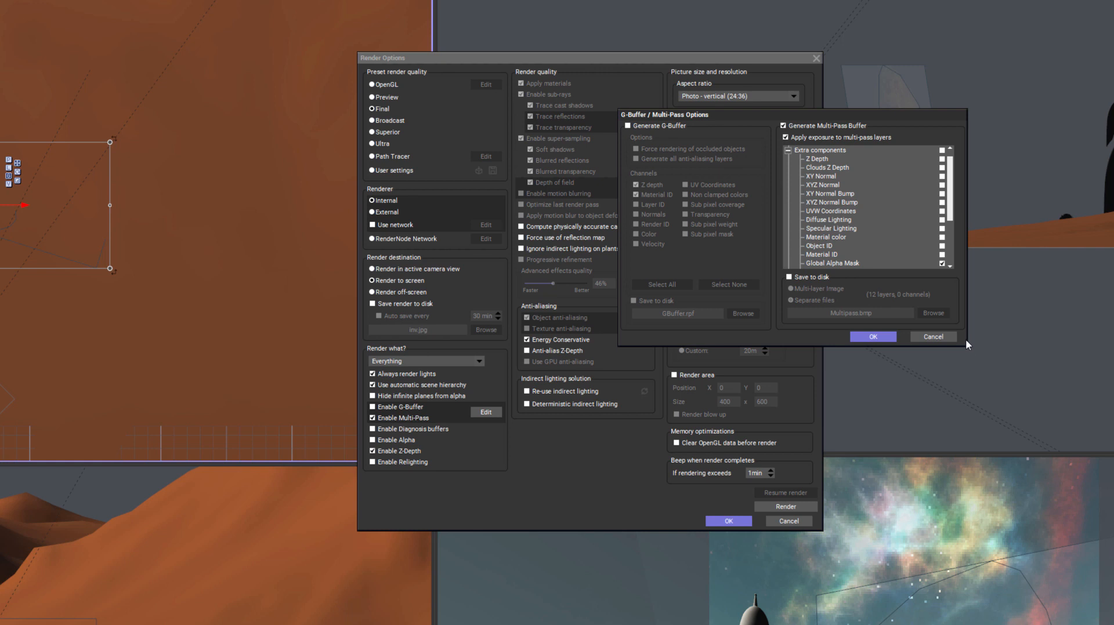
Review the multi-pass rendering components and enable the Z Depth extra component.
scroll(886, 233, down, 2)
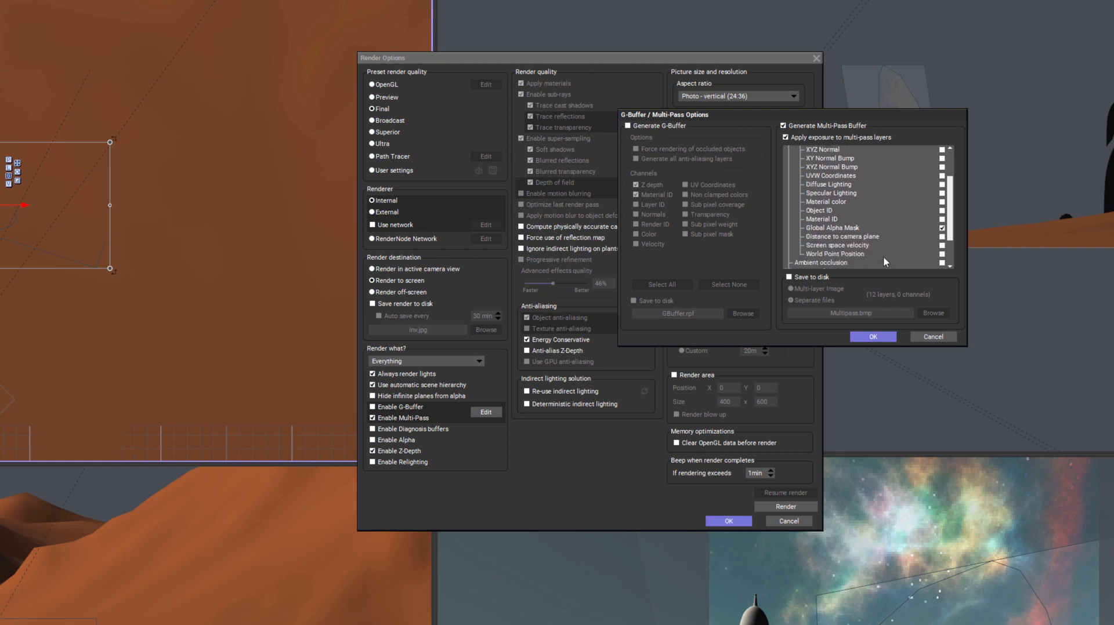
scroll(869, 254, up, 3)
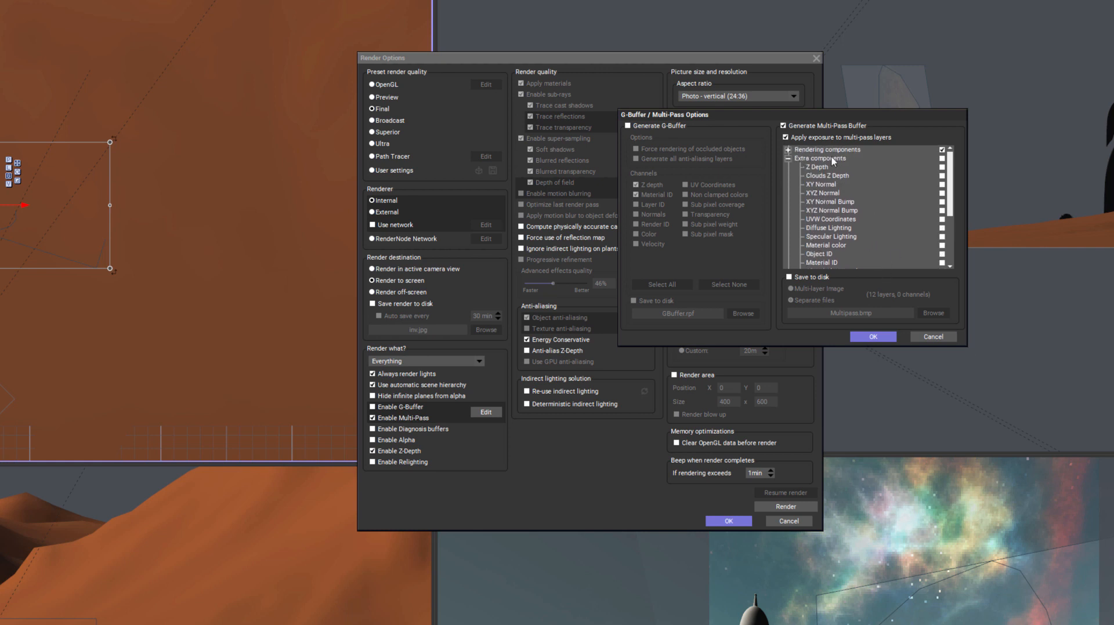
click(788, 150)
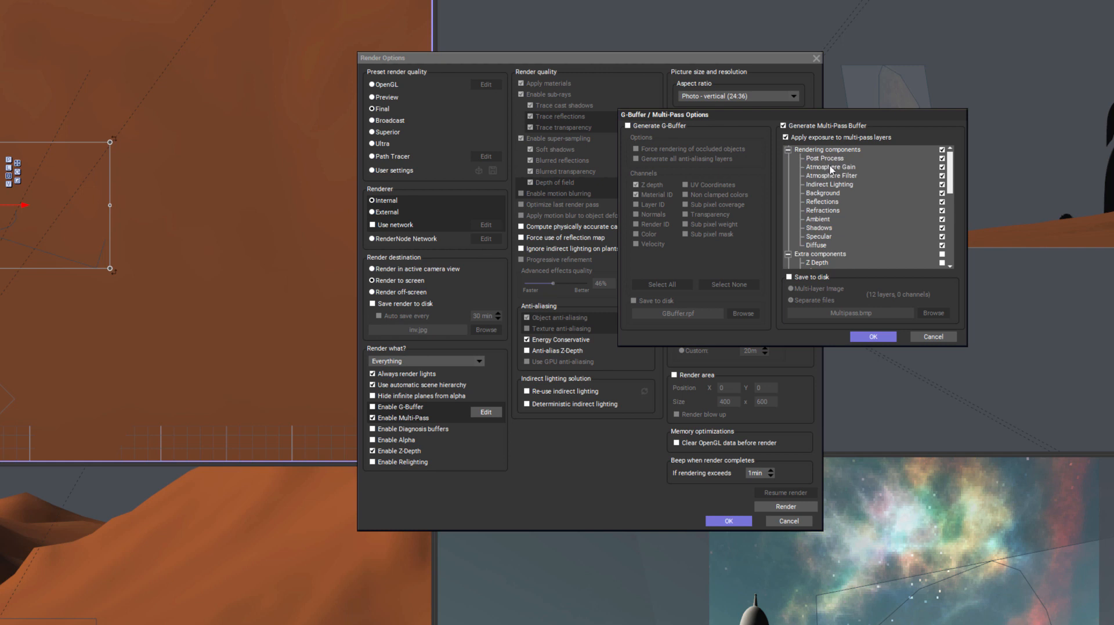
click(788, 150)
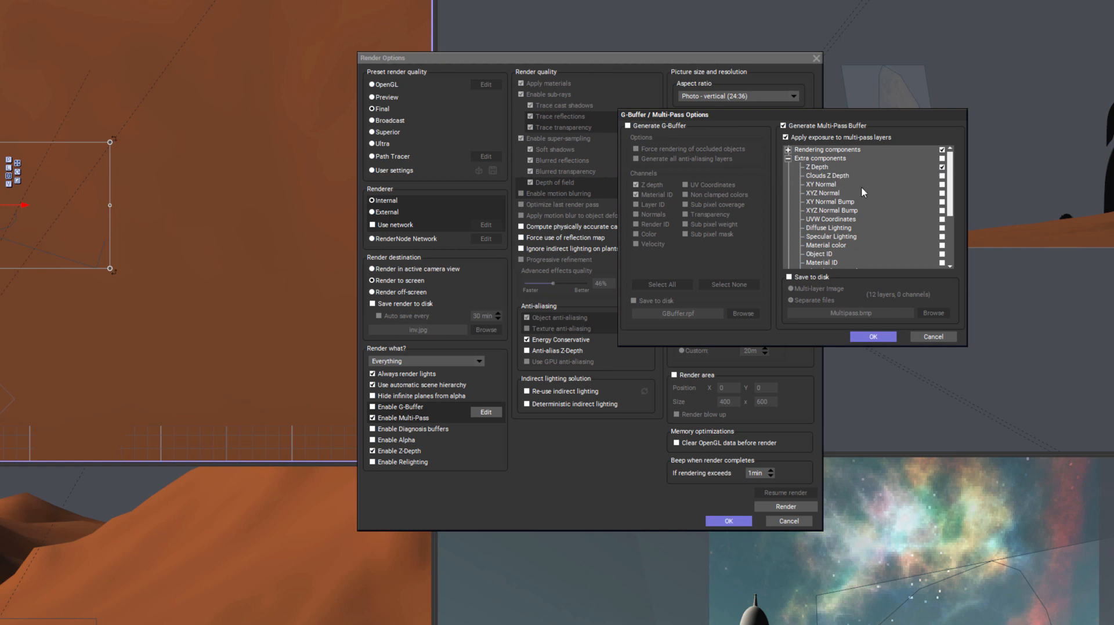
Enable multi-pass object masks for walking, walking2, walking3 and MongoRocket.
scroll(889, 210, down, 3)
scroll(884, 217, down, 1)
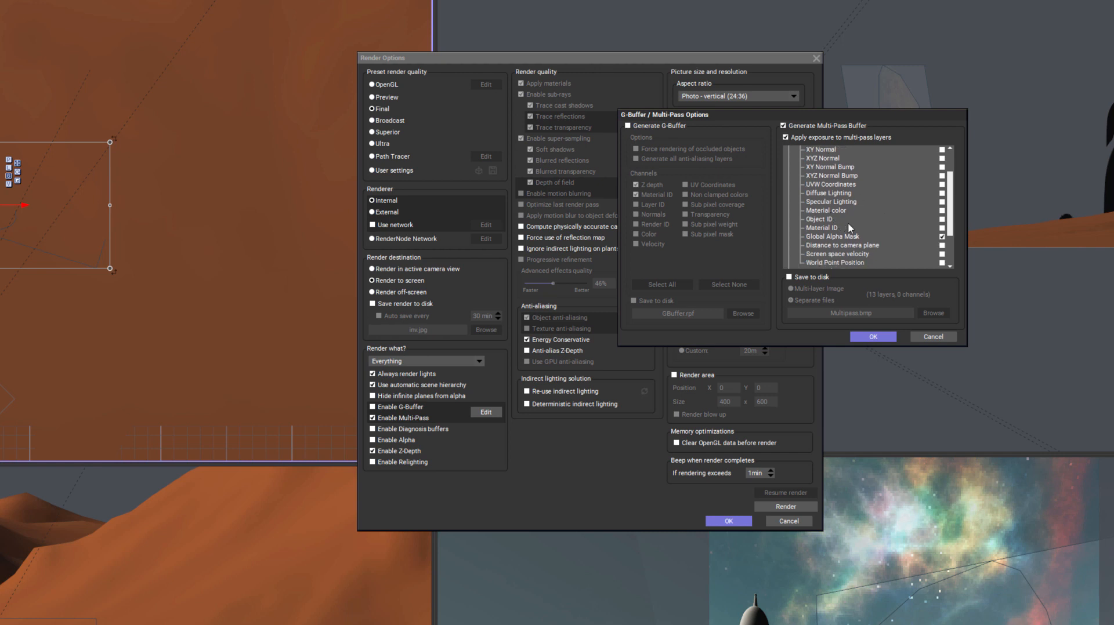
scroll(852, 213, down, 5)
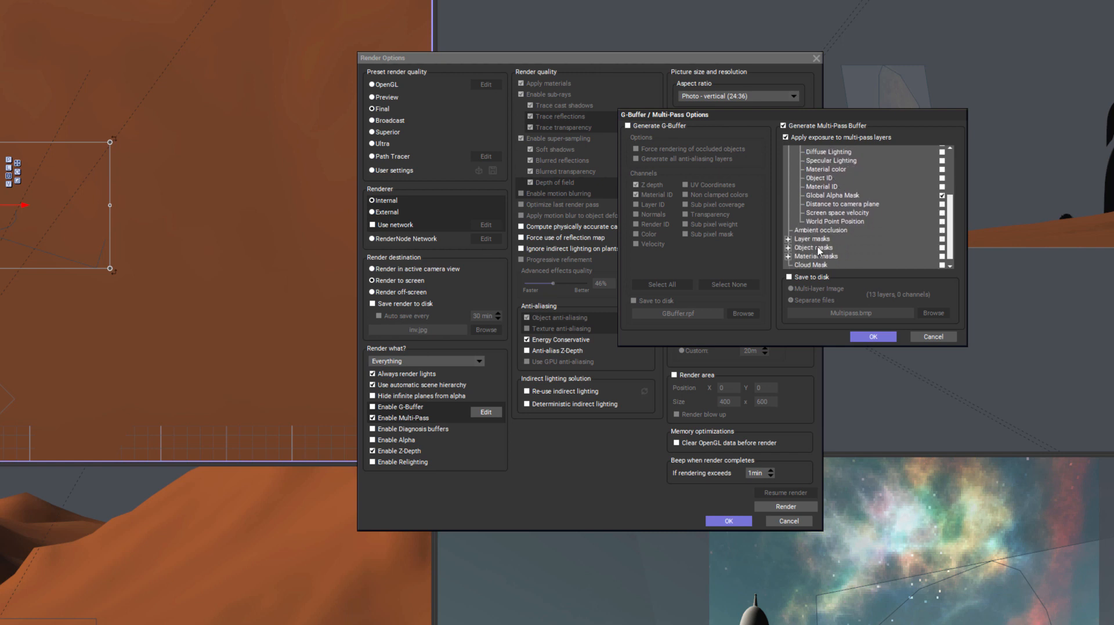
click(788, 248)
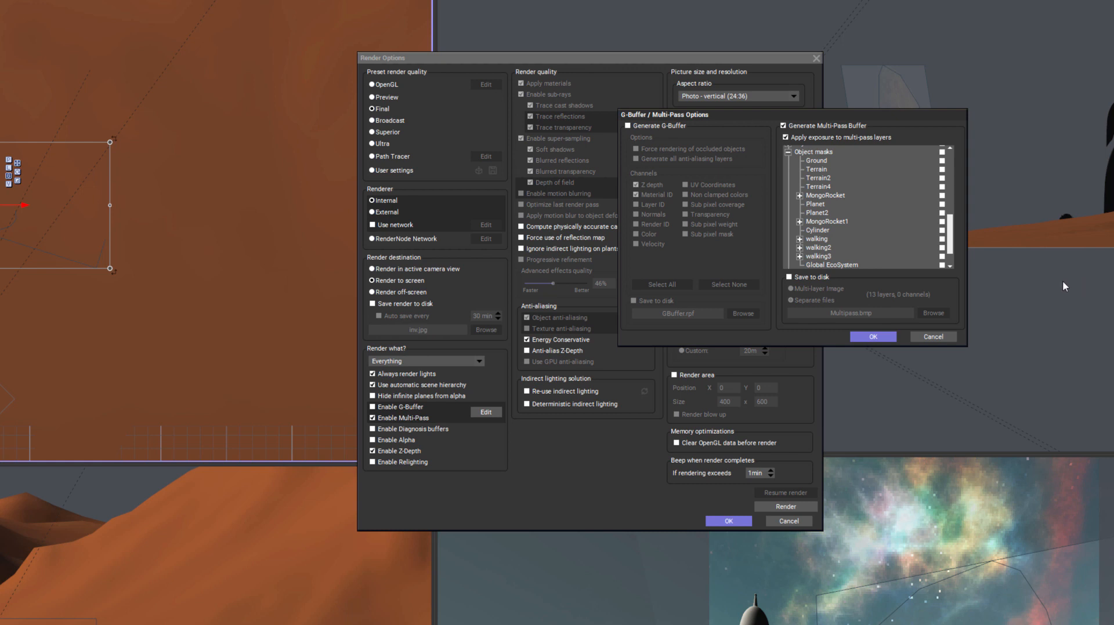
click(941, 239)
click(941, 247)
click(939, 257)
click(942, 257)
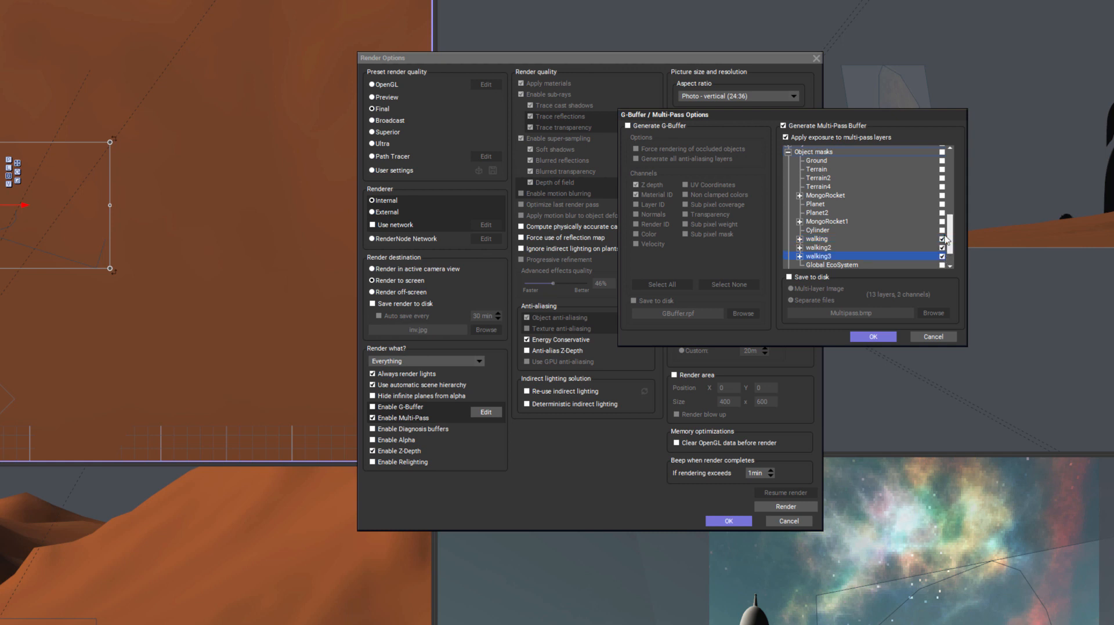
click(941, 196)
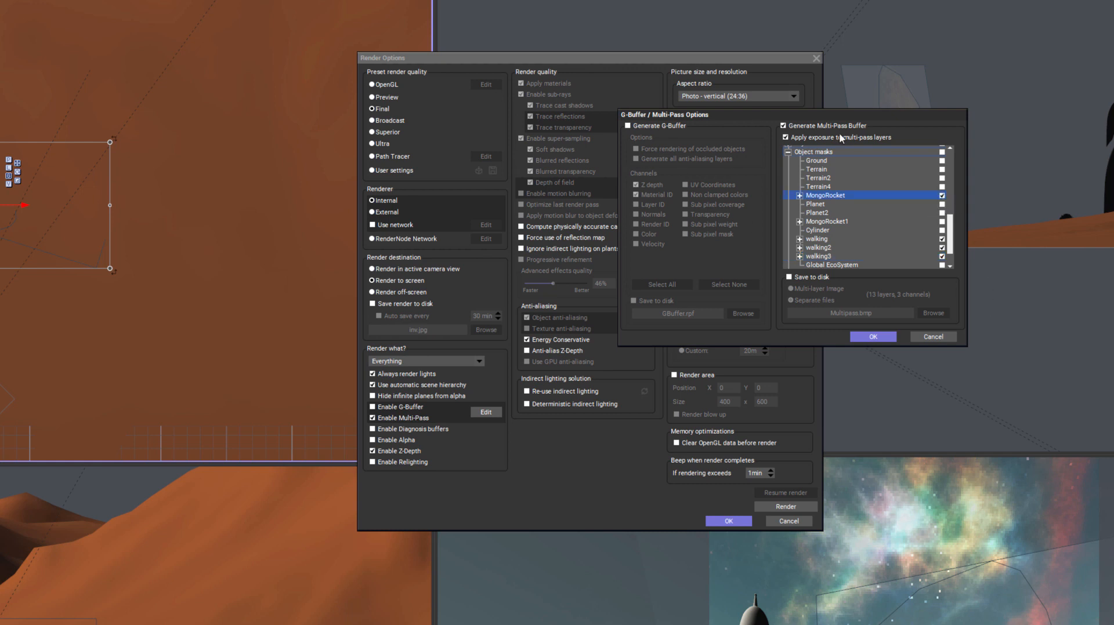
Collapse the object masks and enable saving the multi-pass buffer to disk as the multi-layer image Multipass.psd.
click(787, 152)
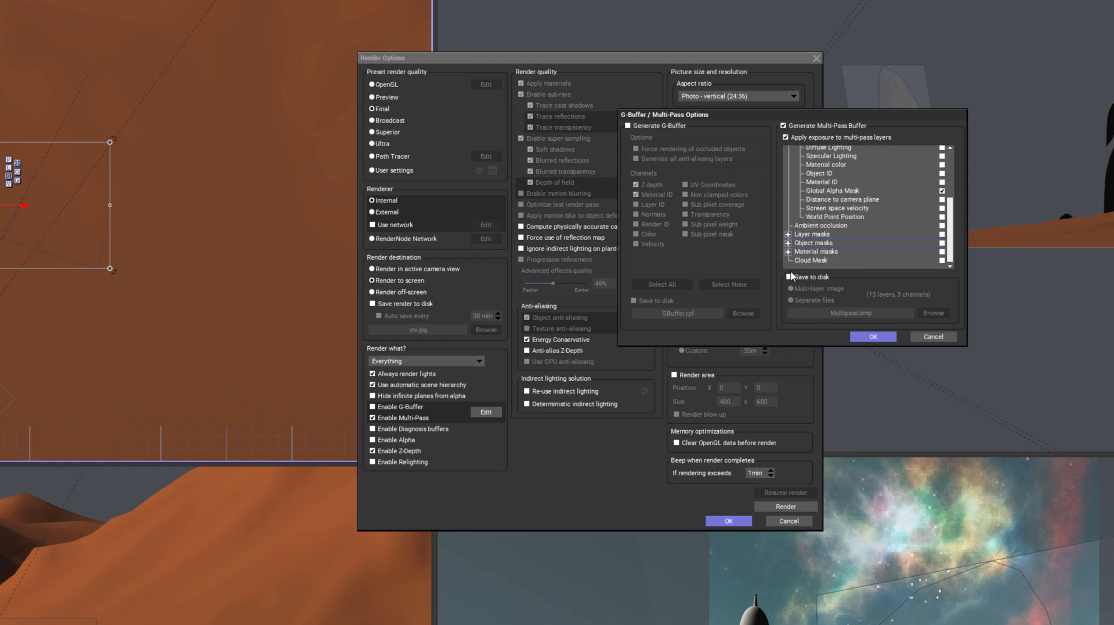
click(795, 277)
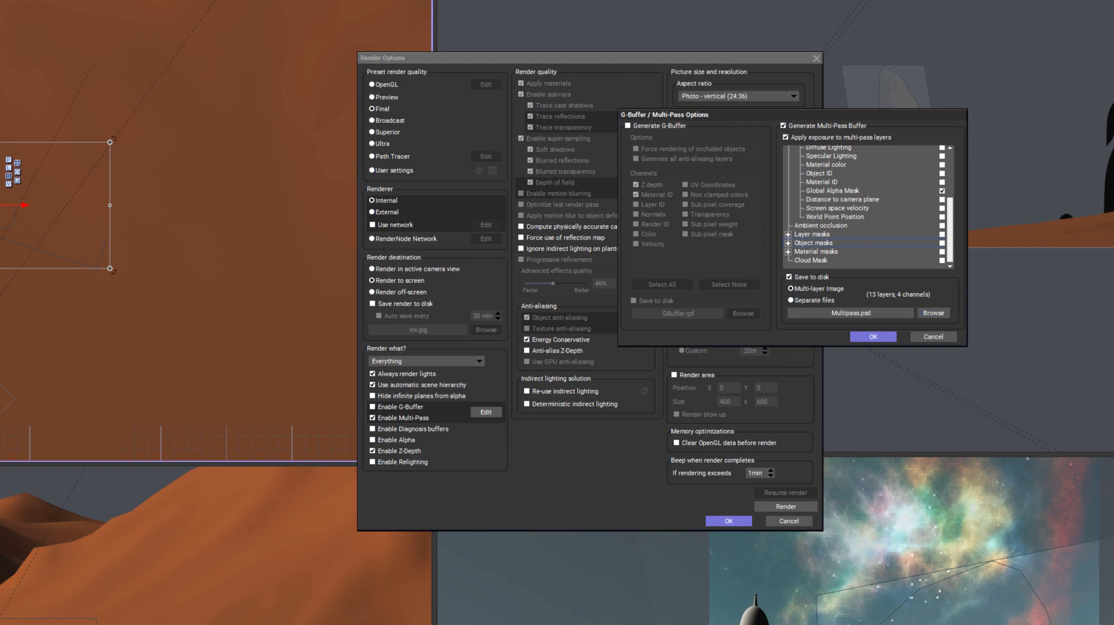
Confirm Multipass.psd as the output file for the multi-pass buffer and accept the G-Buffer / Multi-Pass options.
click(933, 313)
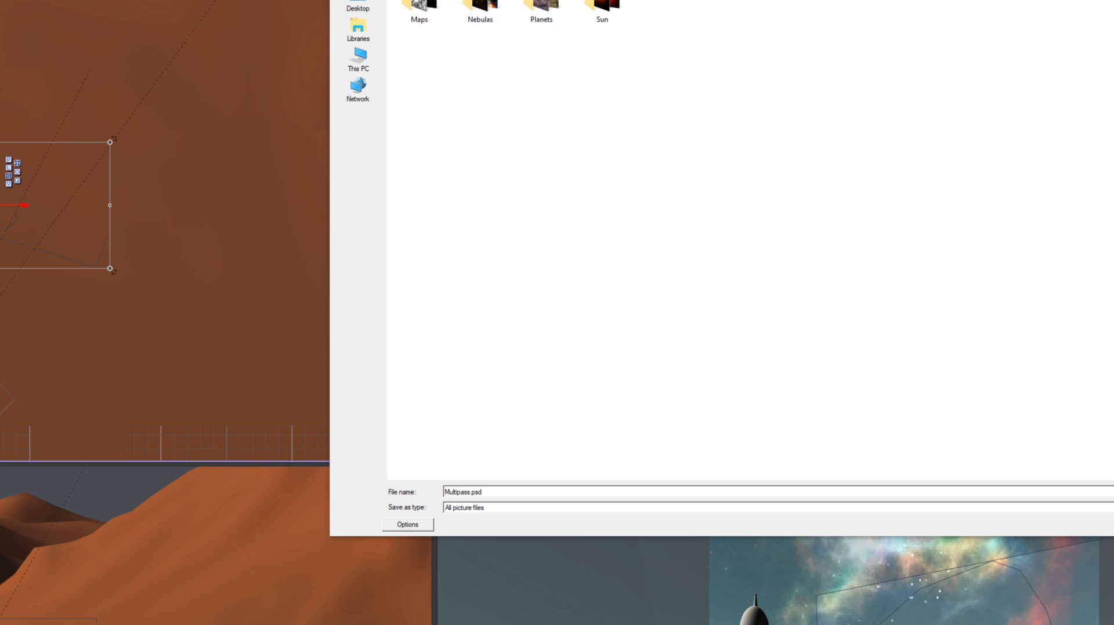
key(Return)
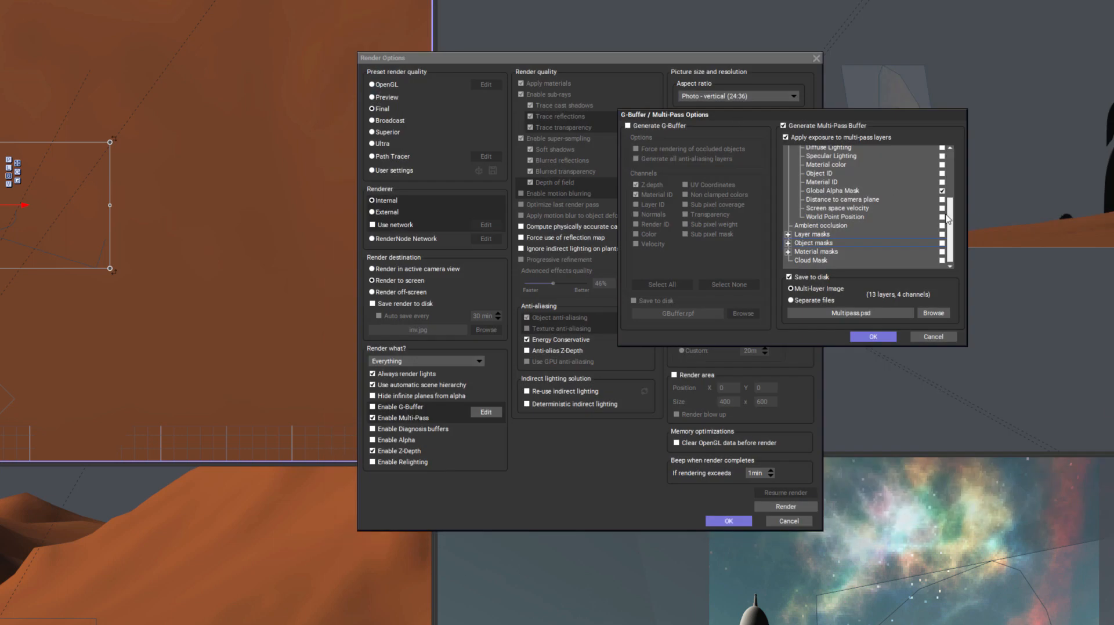
mouse_move(951, 222)
mouse_down()
mouse_move(952, 167)
mouse_move(946, 235)
mouse_up()
click(875, 338)
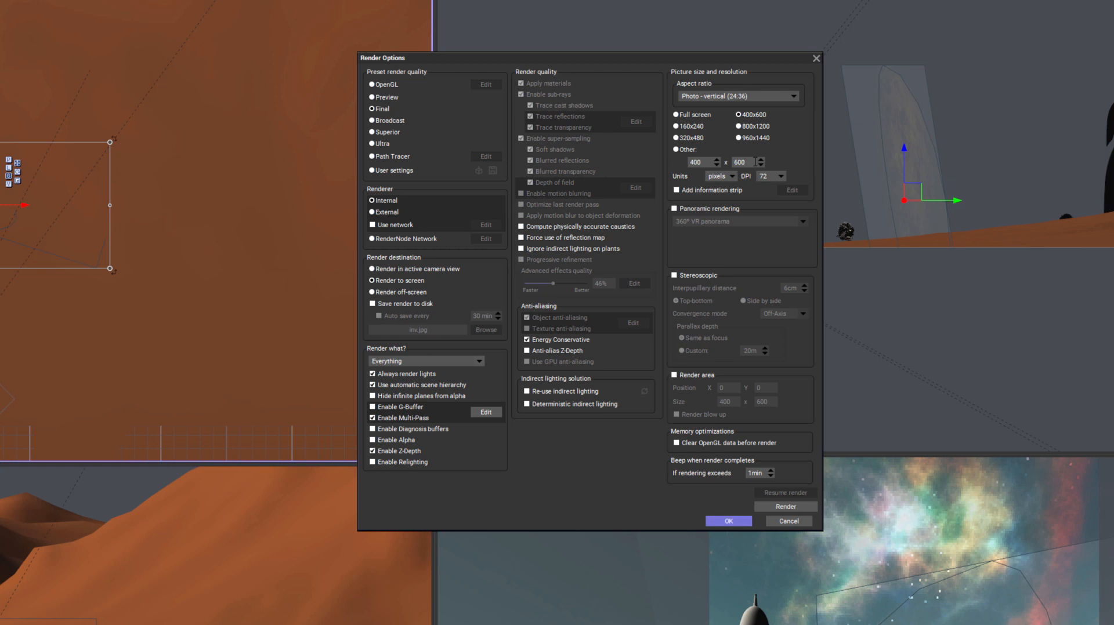
Set a custom render picture width of 5000 pixels and accept the render options.
double_click(709, 163)
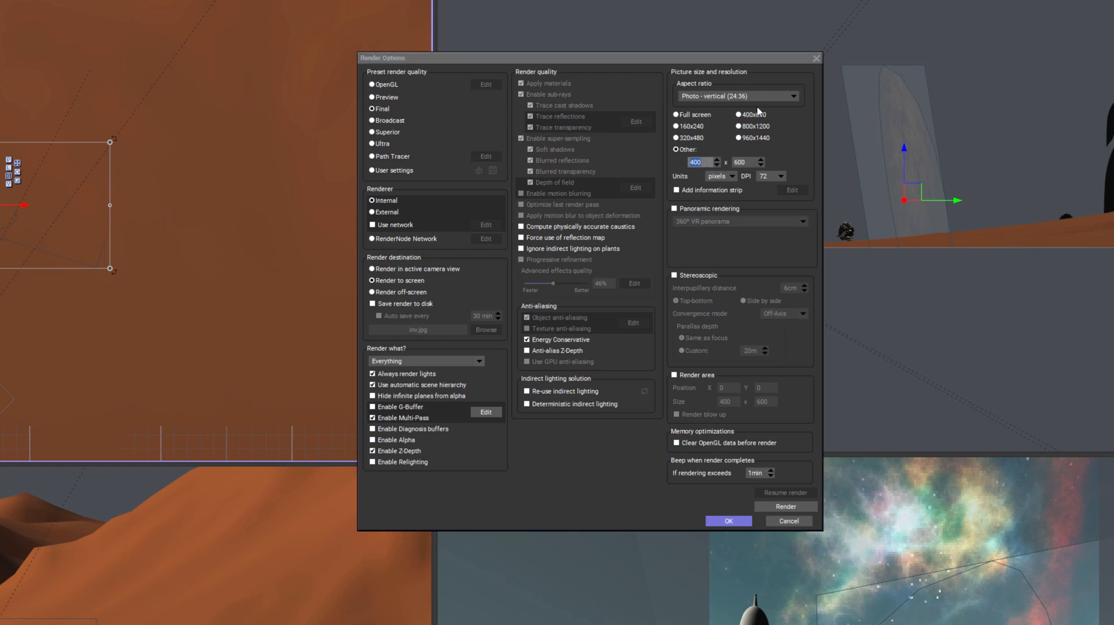
text(5000)
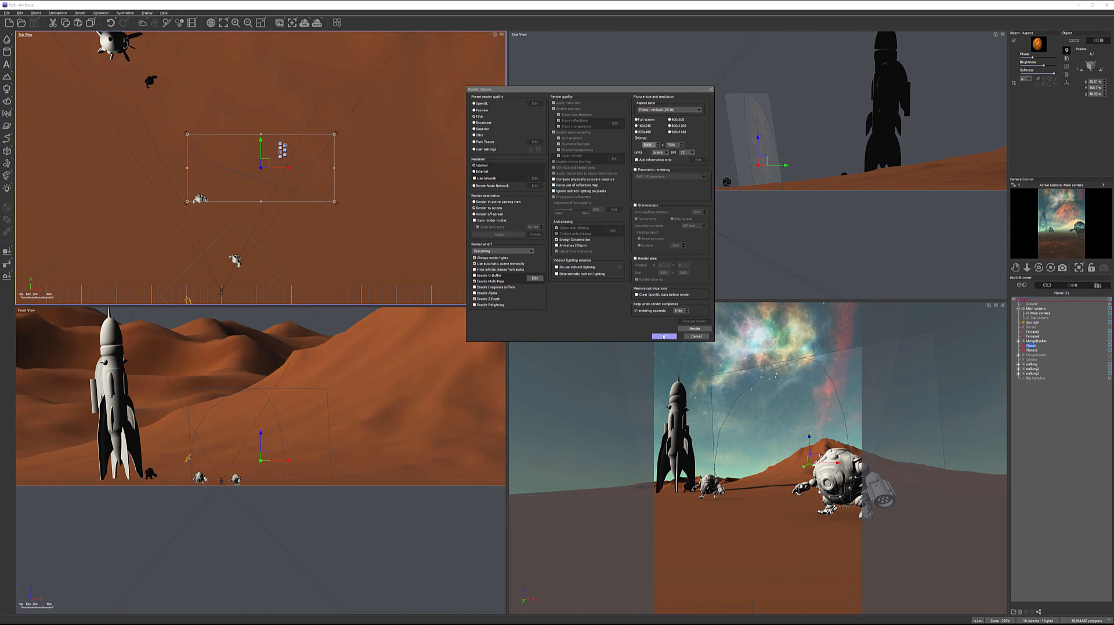
click(663, 336)
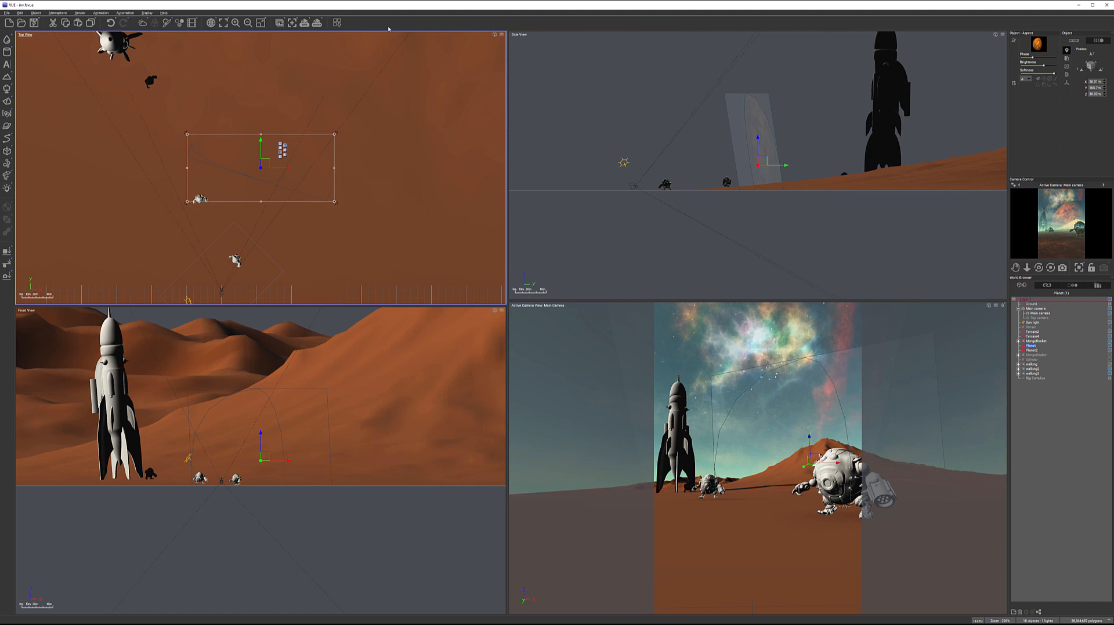
Start rendering the scene, choosing Ignore for the luminous materials combined with global radiosity.
click(316, 23)
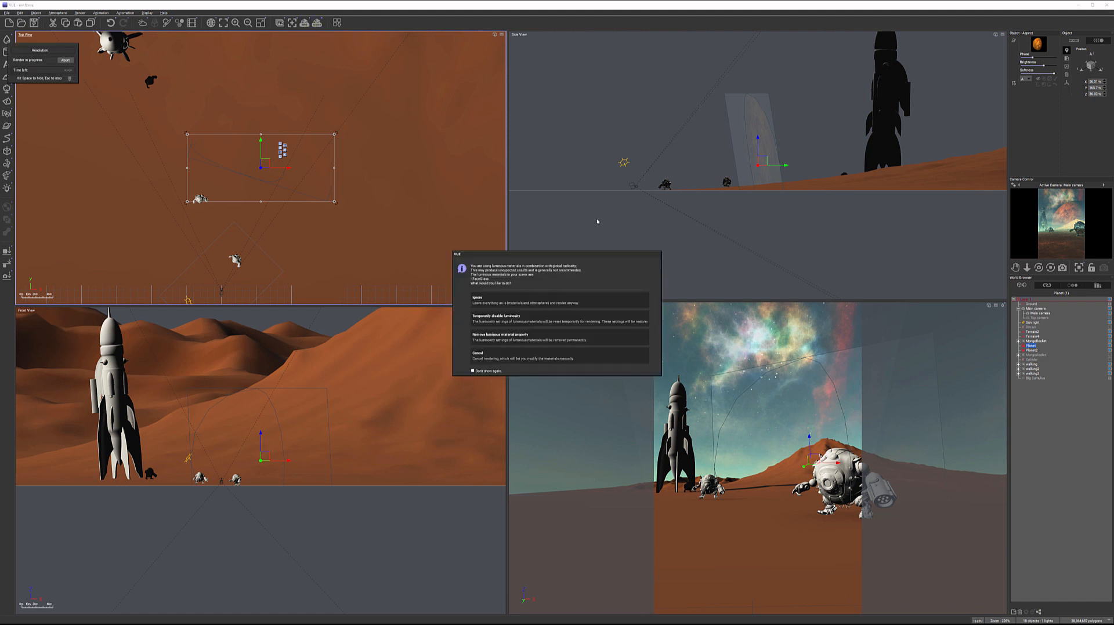
click(543, 300)
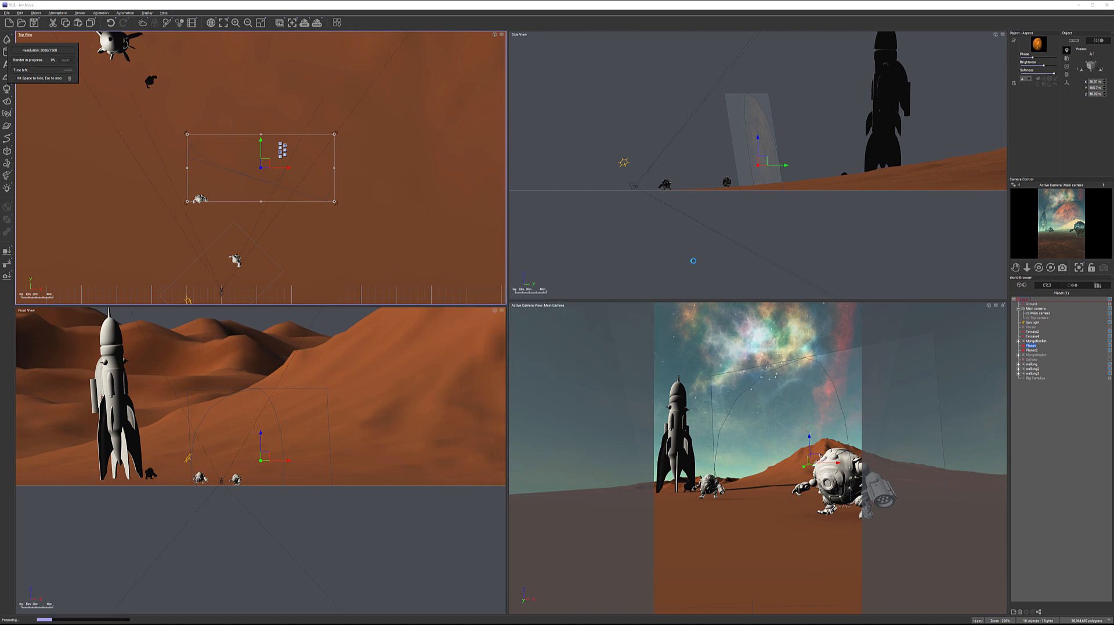